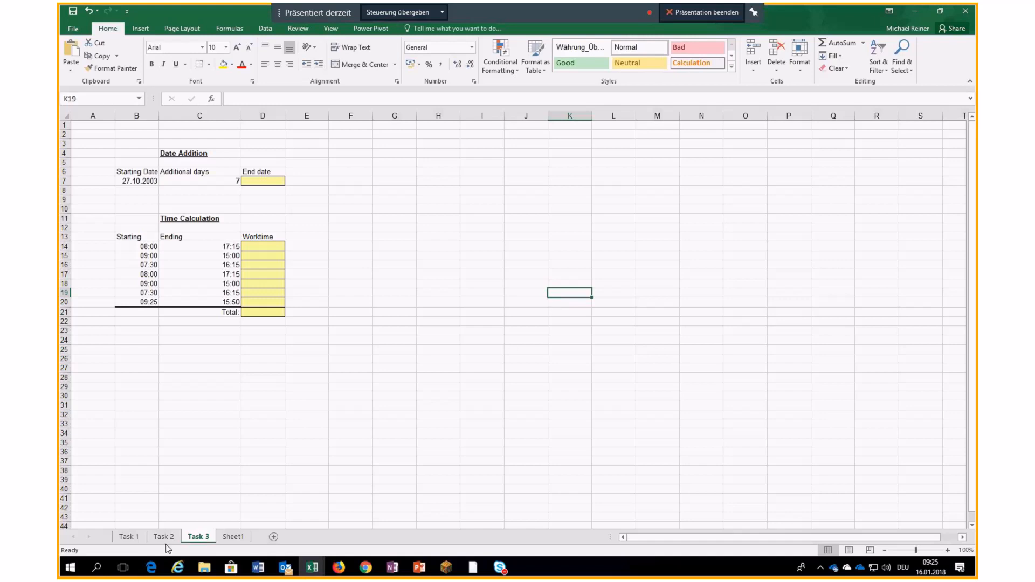
- Look over the Task 1 and Task 2 sheets, then go to Sheet1 and select G6
left_click(141, 538)
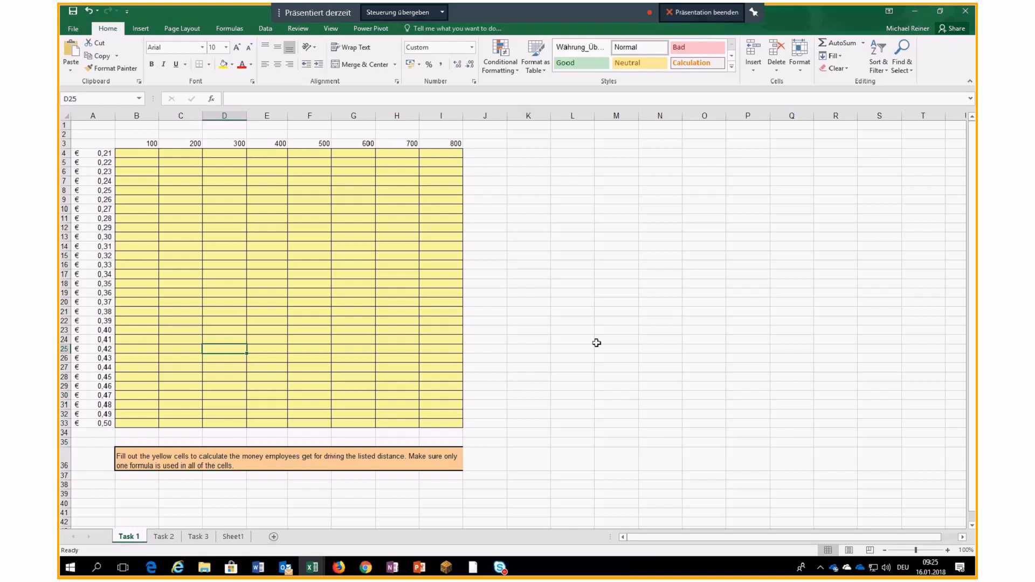
left_click(572, 348)
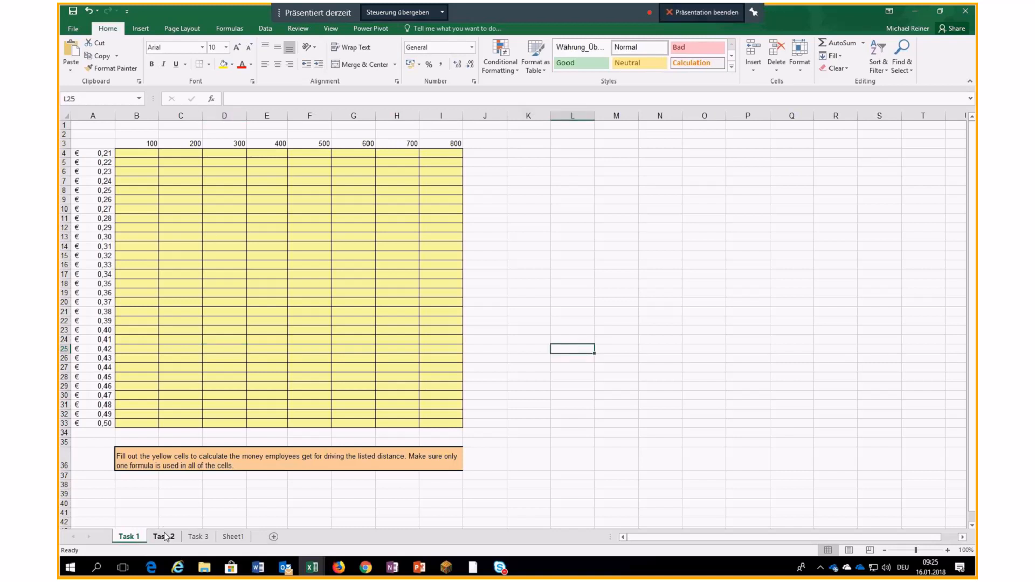
left_click(164, 537)
left_click(233, 536)
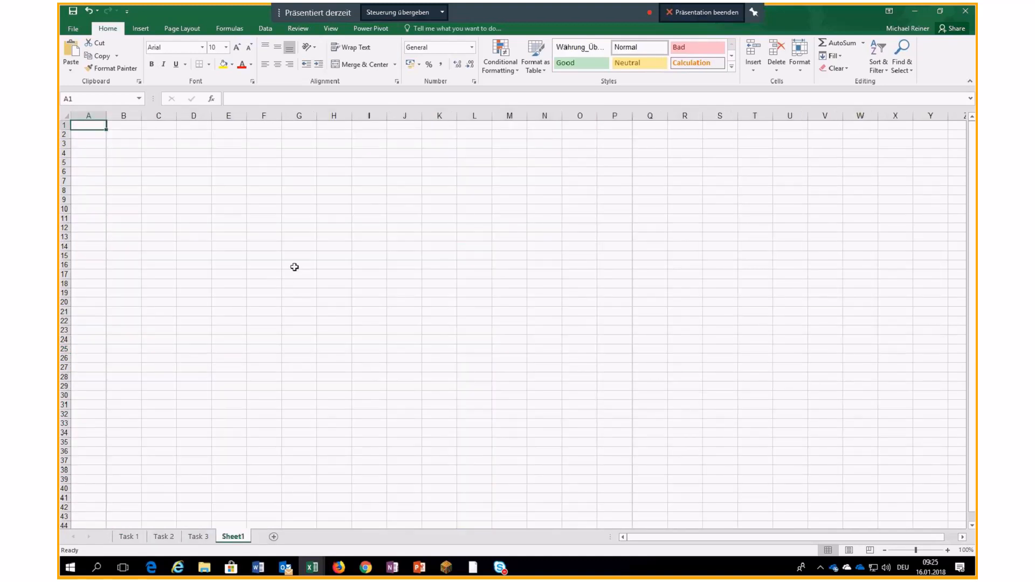
left_click(301, 172)
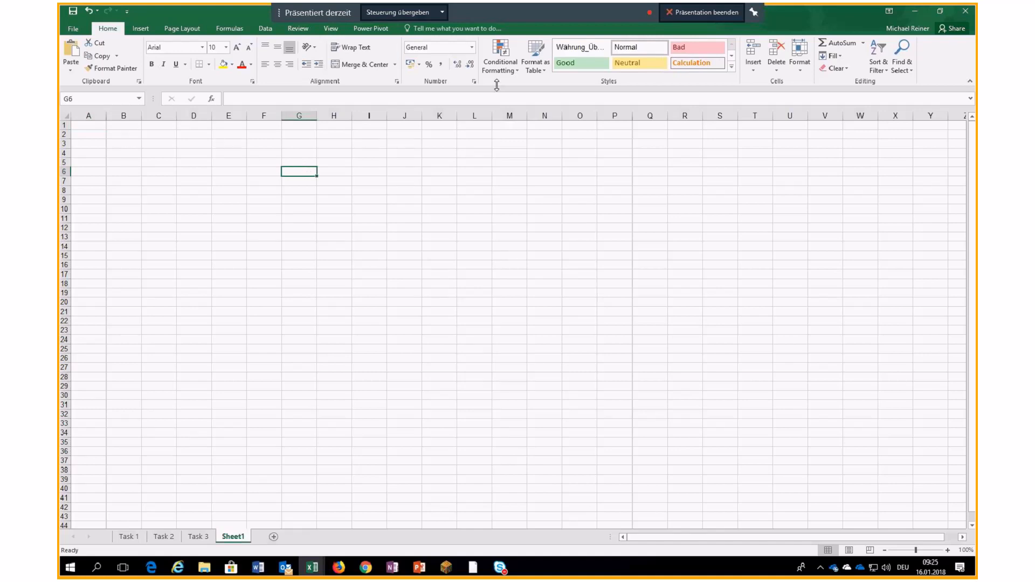
left_click(755, 13)
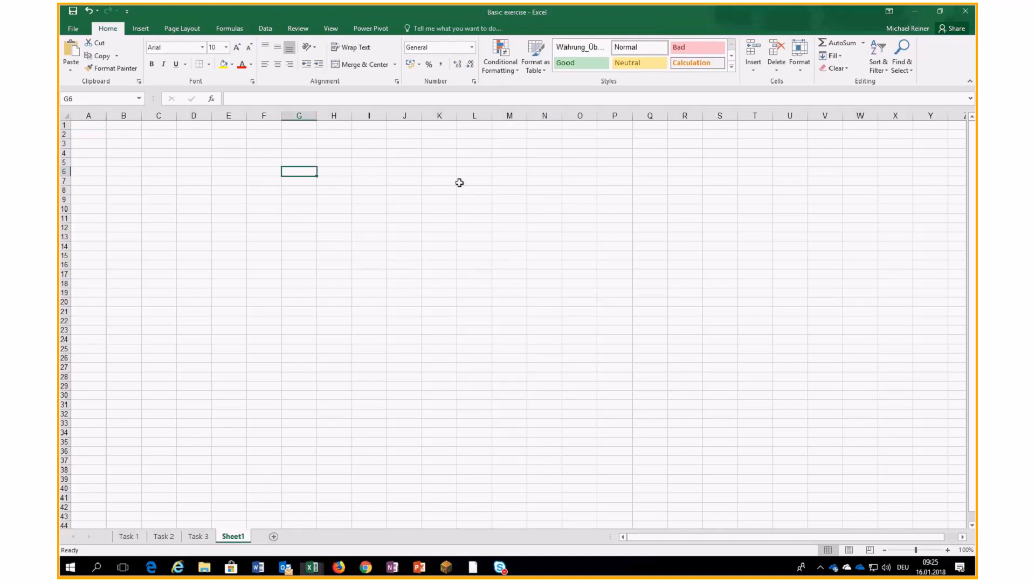
right_click(290, 171)
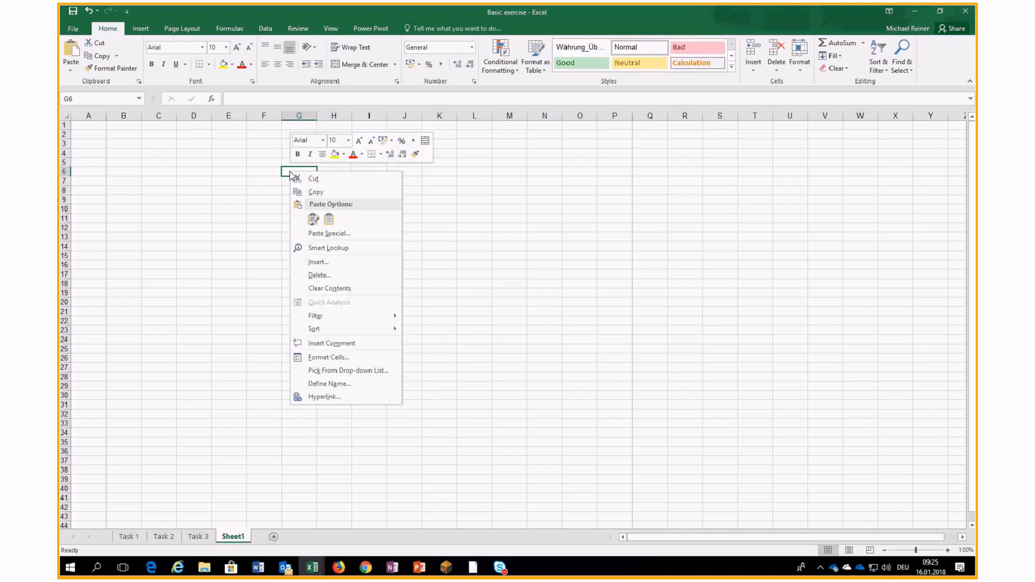
left_click(324, 356)
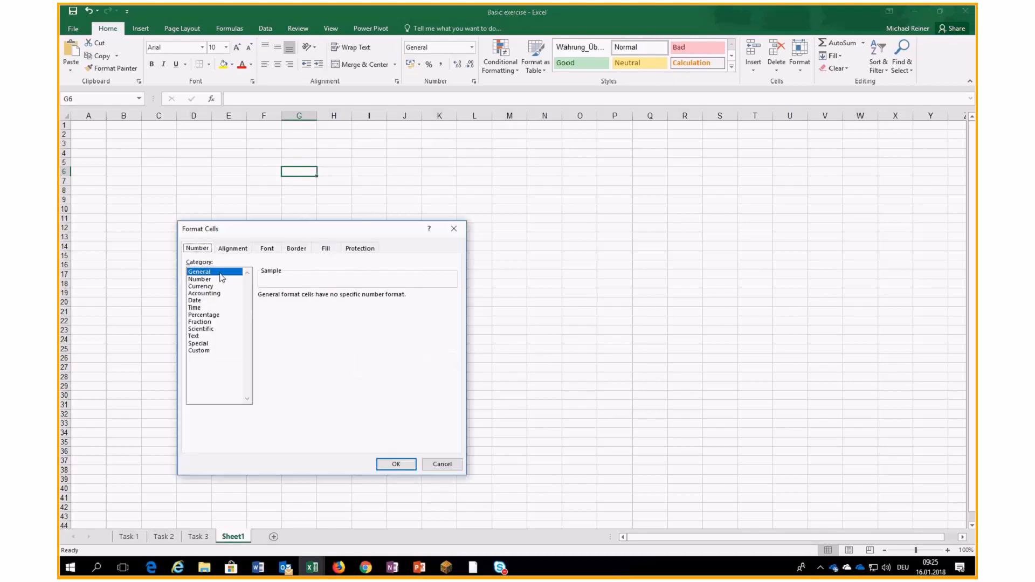
left_click(233, 250)
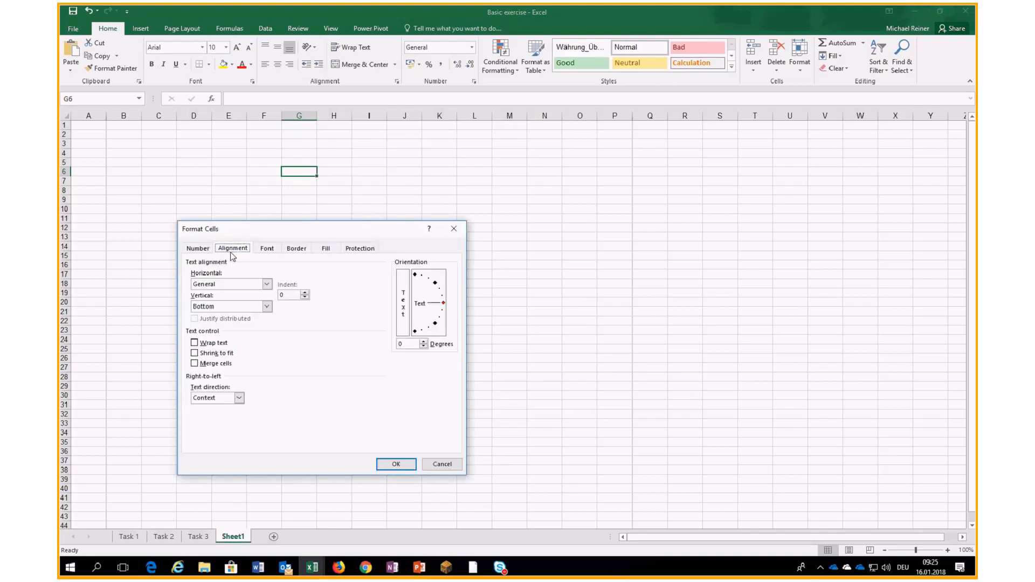
left_click(267, 249)
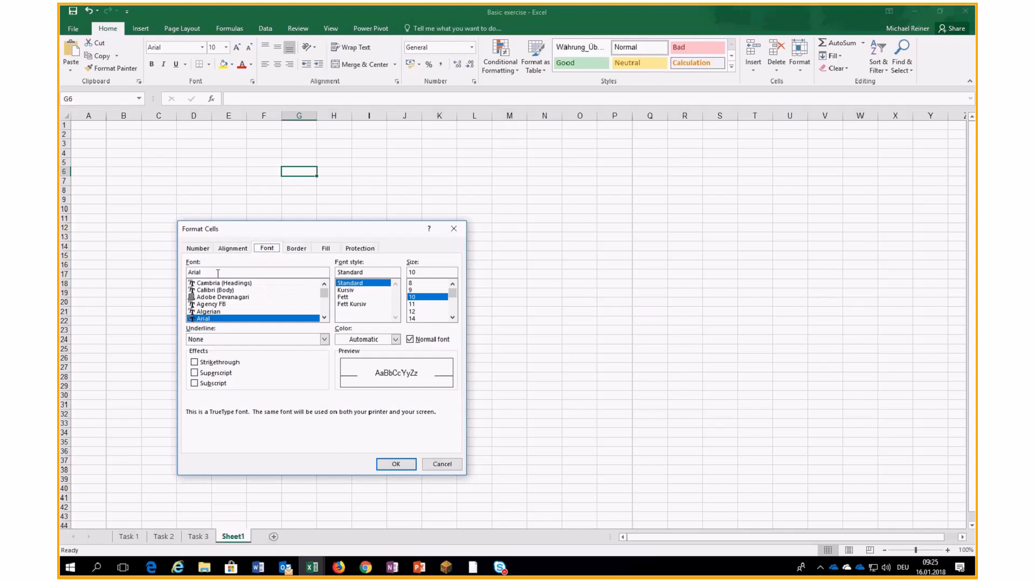
left_click(296, 249)
left_click(326, 249)
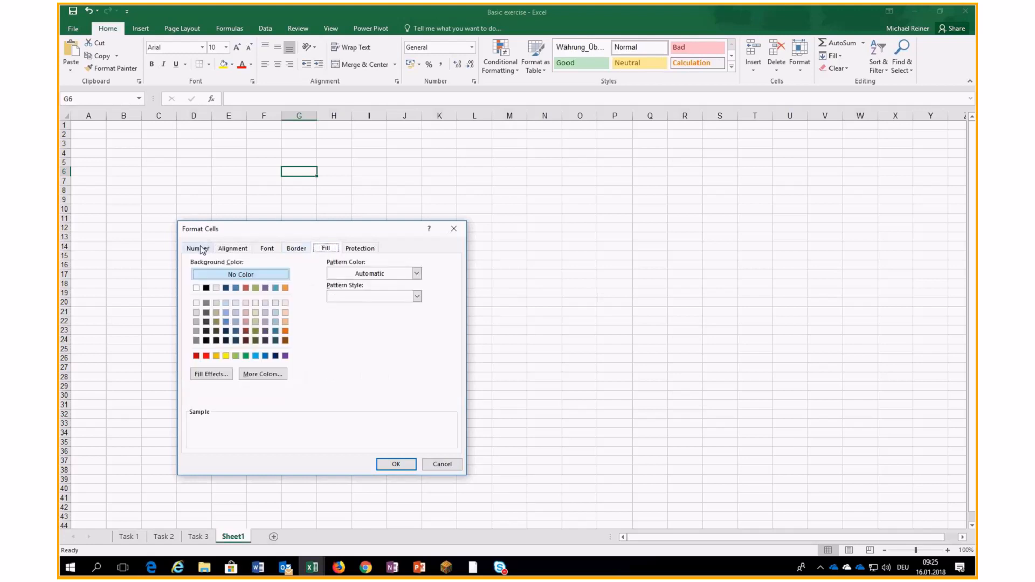
left_click(197, 249)
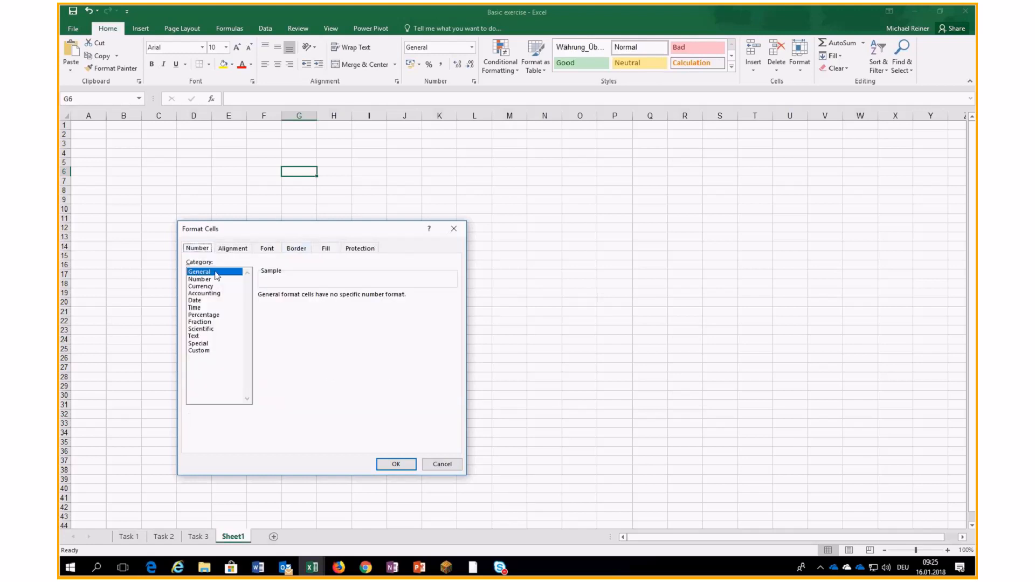
left_click(442, 465)
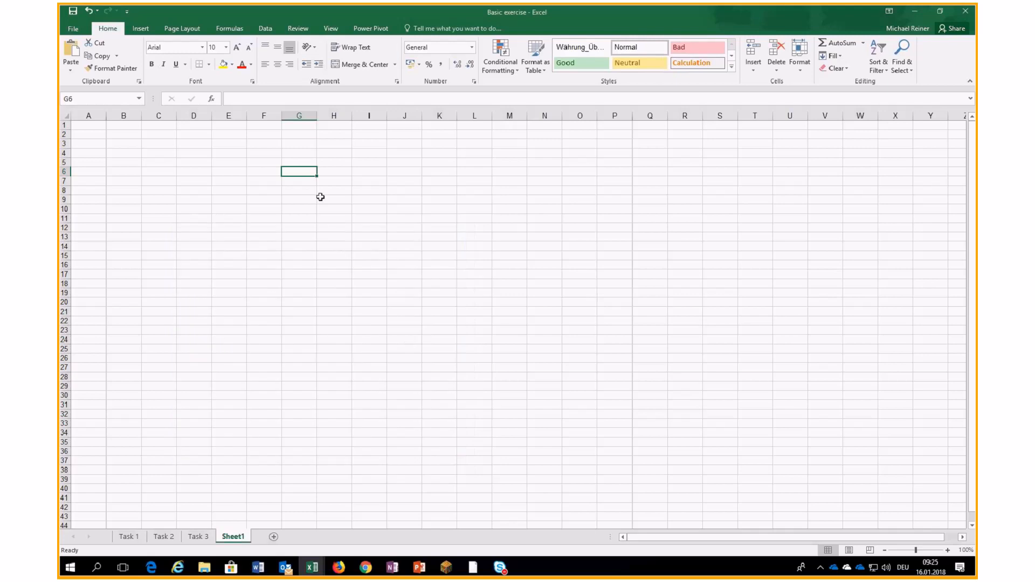
- Enter 1 in G6, 2 in G7 and the word text in I7
type("1")
key("Return")
type("2")
key("Return")
key("Right")
key("Up")
key("Right")
type("text")
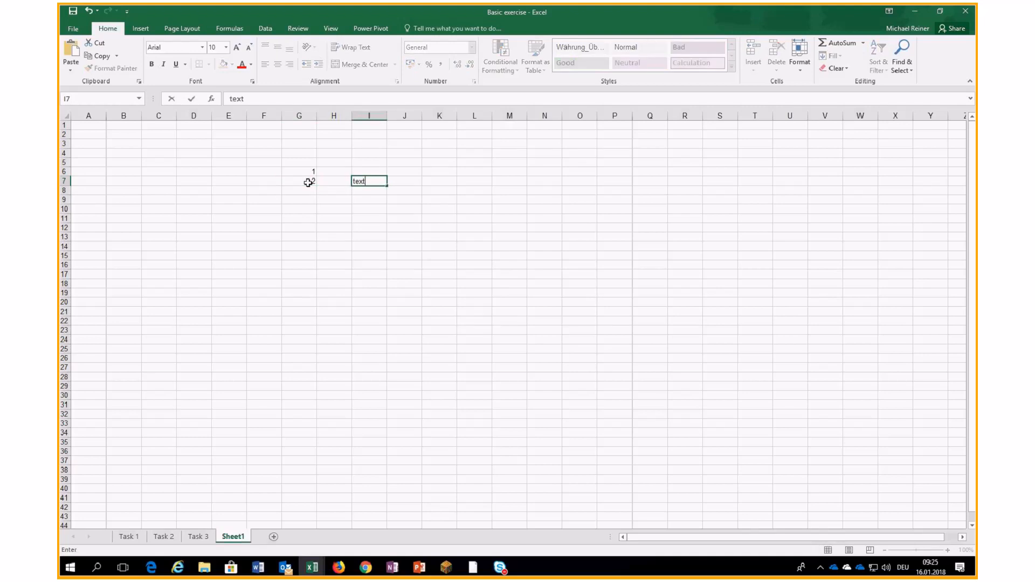
key("Return")
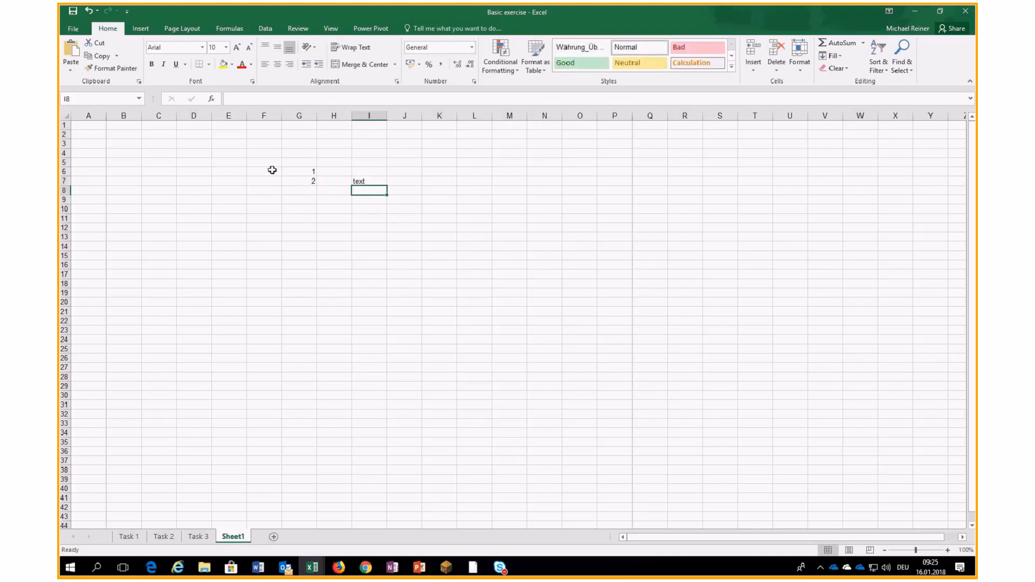
- Select G6, I7 and K7 to inspect their contents
left_click(286, 171)
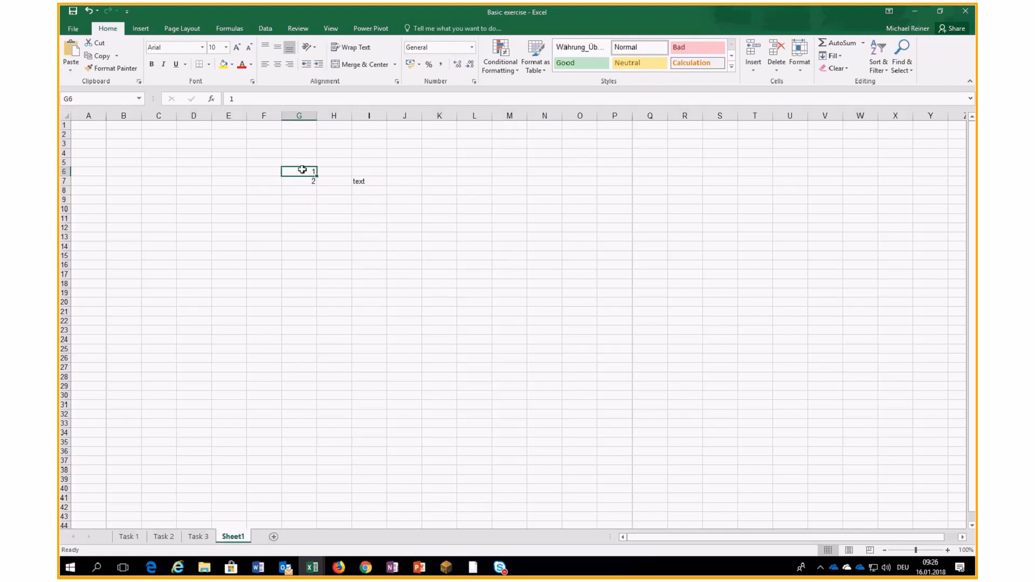
left_click(364, 183)
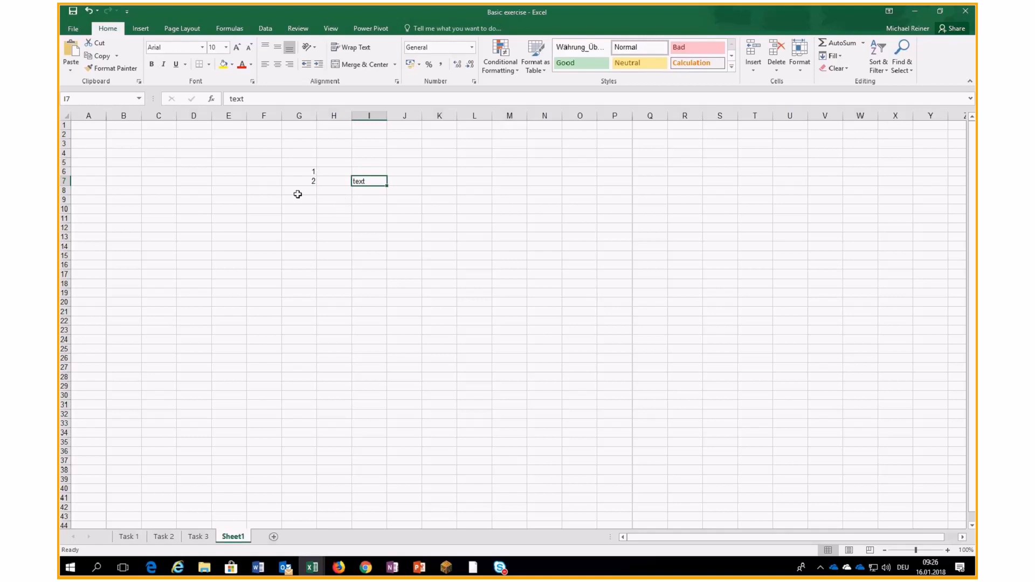
left_click(450, 182)
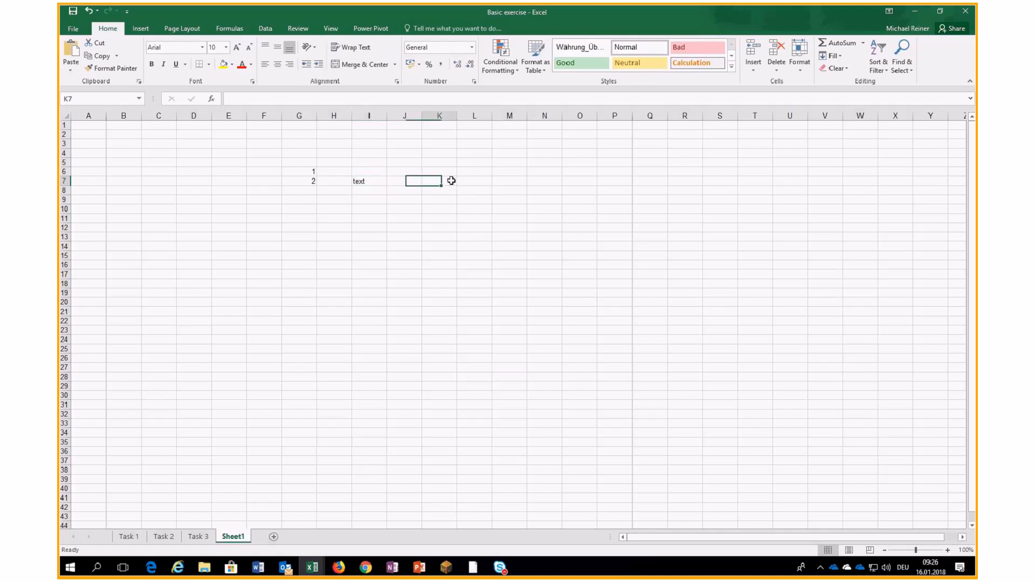
- Enter 5 in G10 and format it as Currency so it shows € 5,00
left_click(313, 209)
type("5")
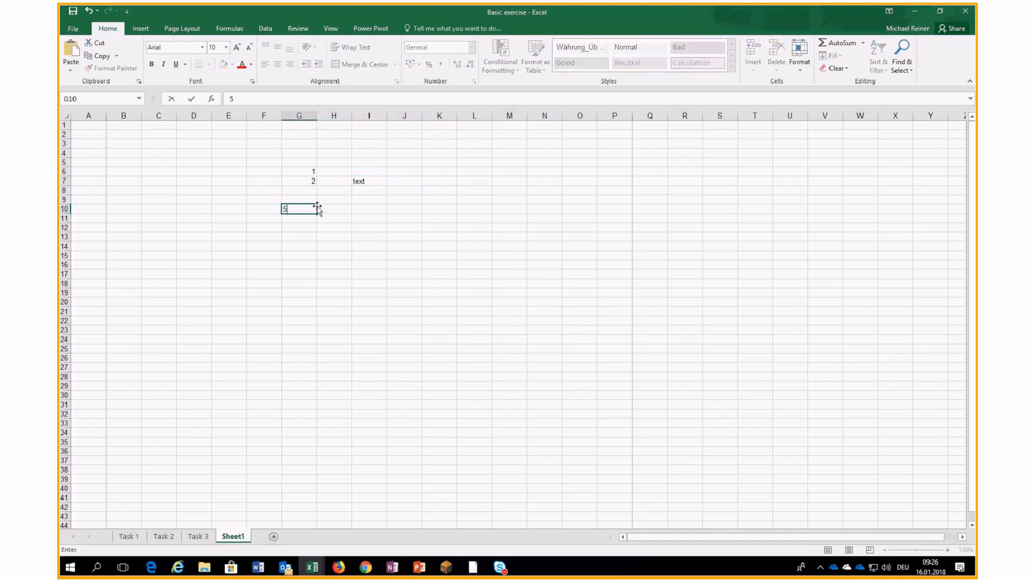
key("Return")
key("Up")
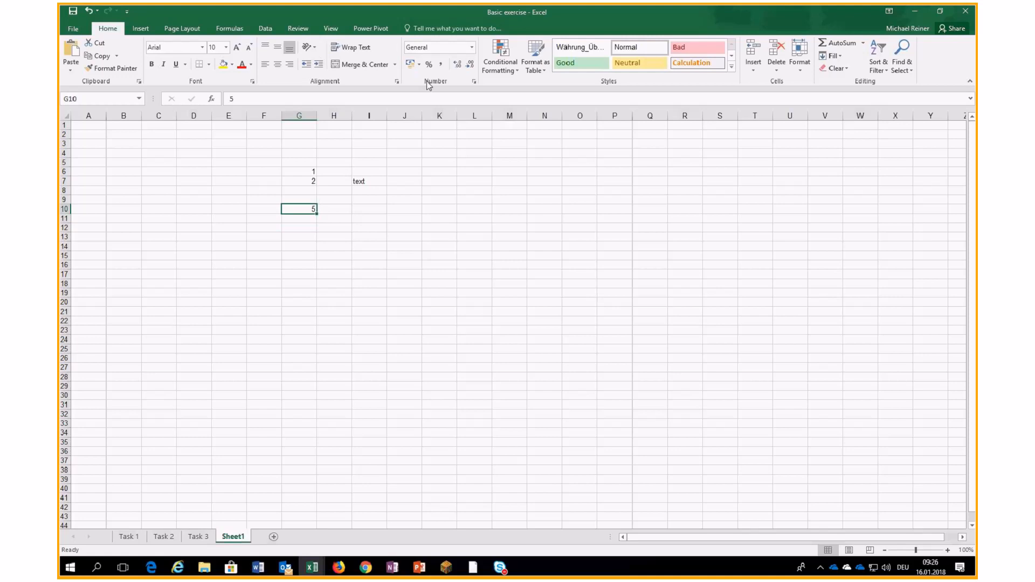
left_click(472, 48)
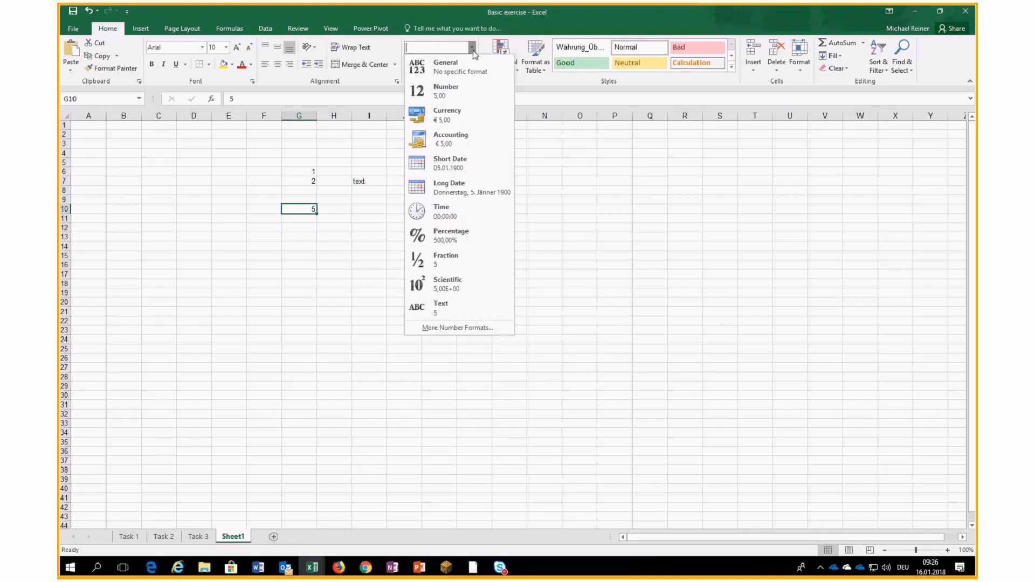
left_click(434, 115)
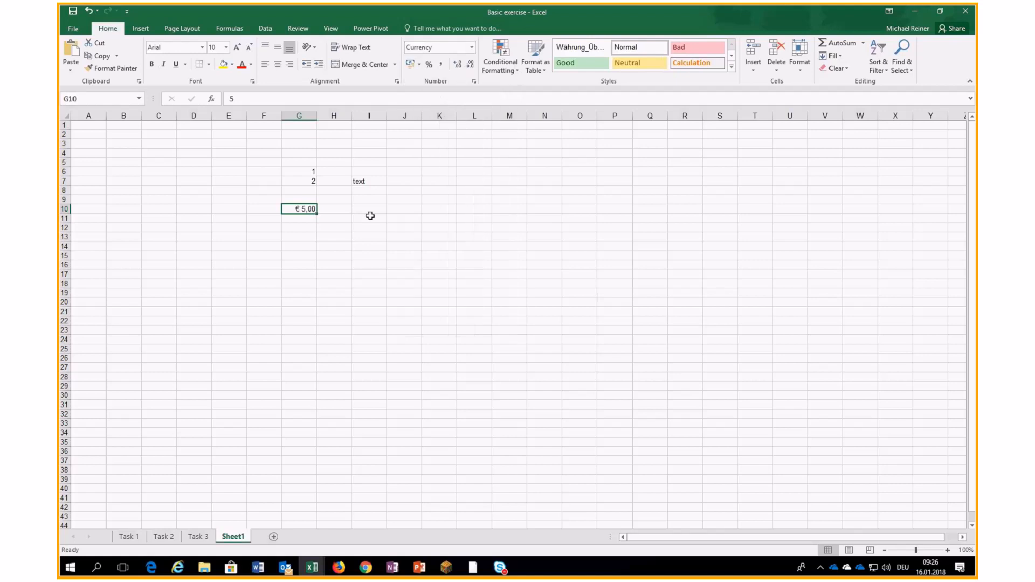
- Try showing 15 as 15% in H11 with Percent style, then clear H11
left_click(350, 217)
type("15")
key("ctrl+Return")
left_click(429, 65)
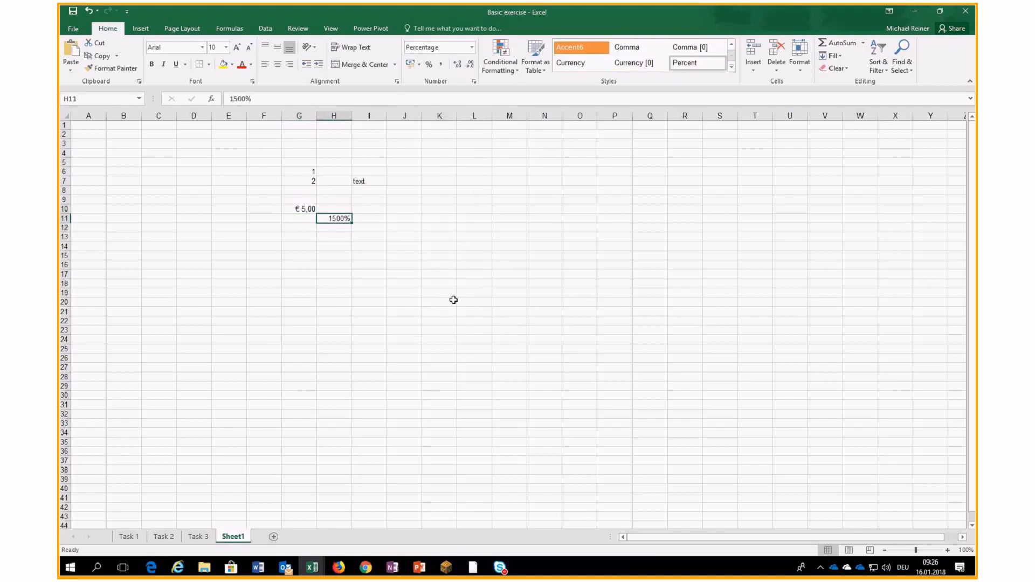
type("15")
key("Return")
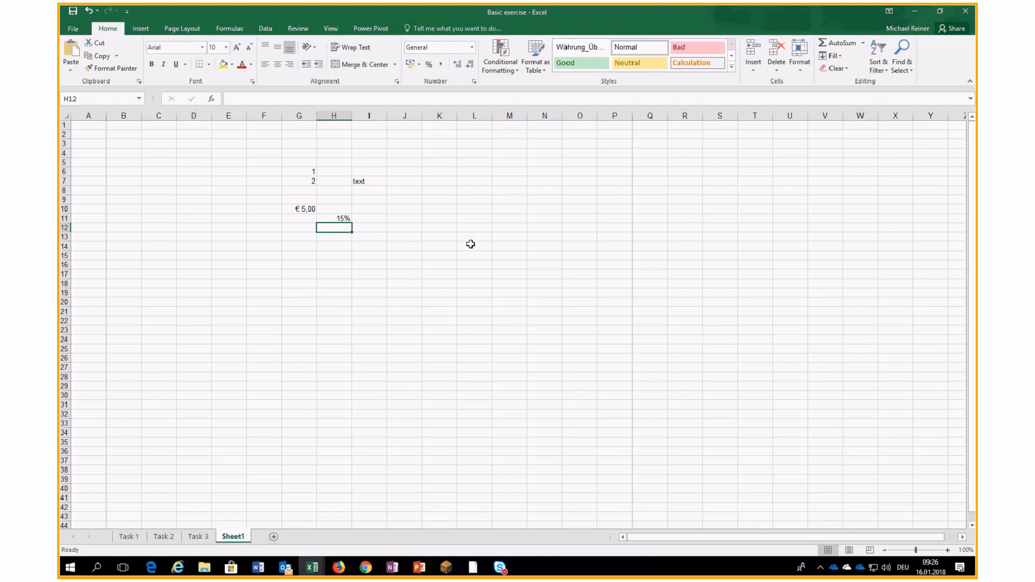
left_click(326, 216)
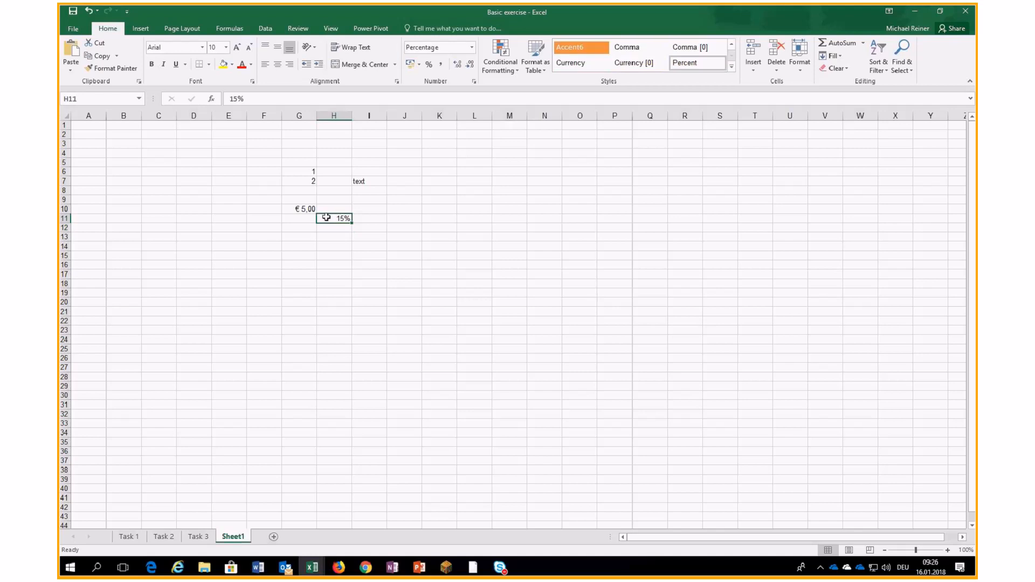
key("Delete")
- Enter 2, 3% and 4 in H10:H12 below the 1 in H9
left_click(343, 199)
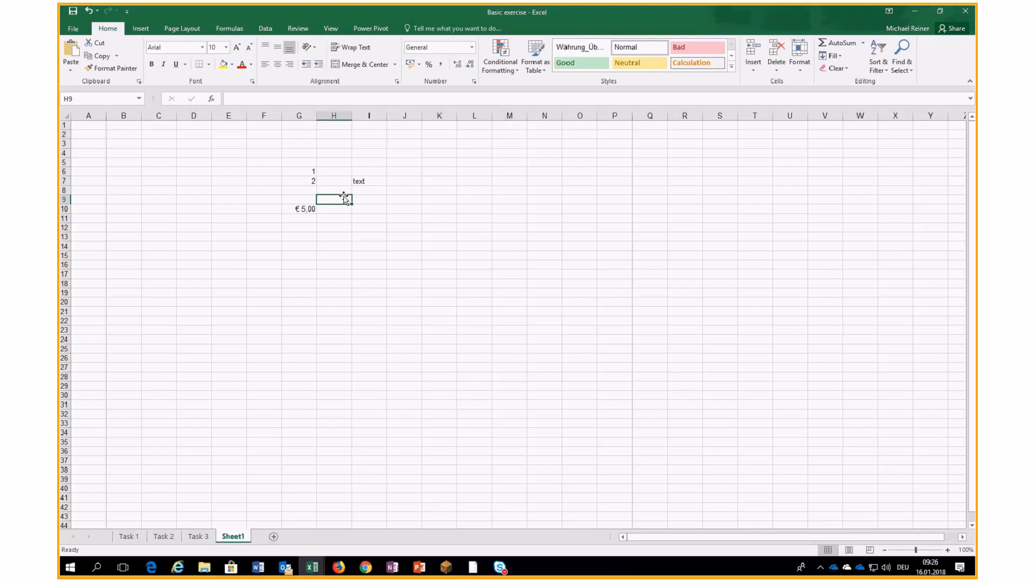
key("Down")
type("2")
key("Return")
type("3%")
key("Return")
type("4")
key("Return")
left_click(334, 218)
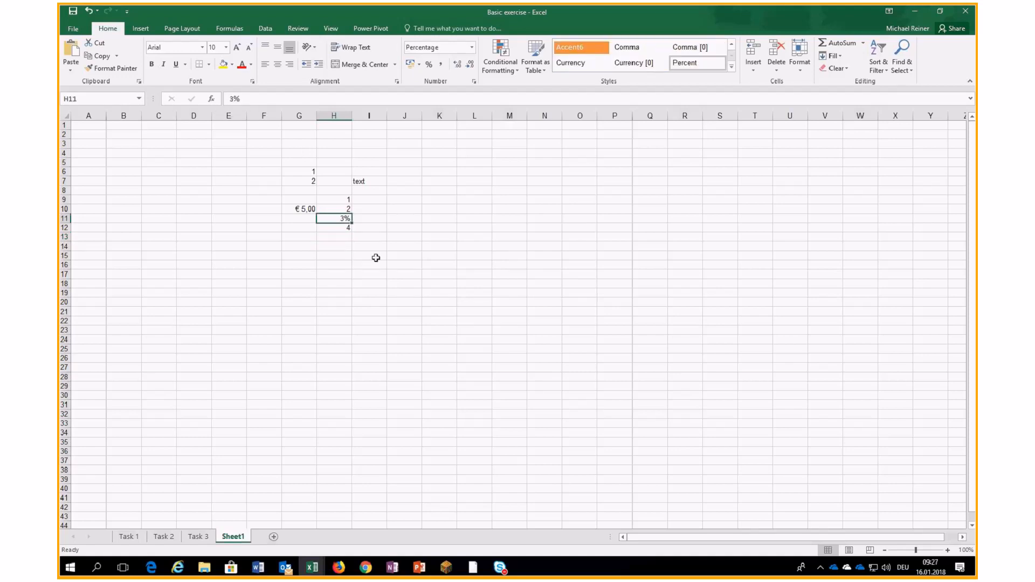
left_click(338, 201)
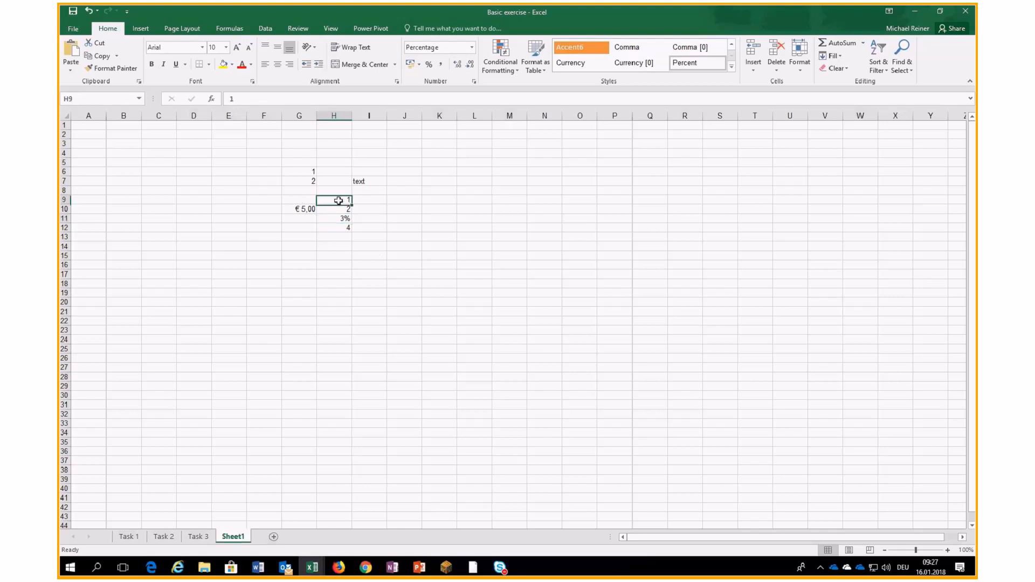
- Format H9:H12 as Number and re-enter 3 in H11 so it reads 3,00
left_click_drag(338, 200, 339, 228)
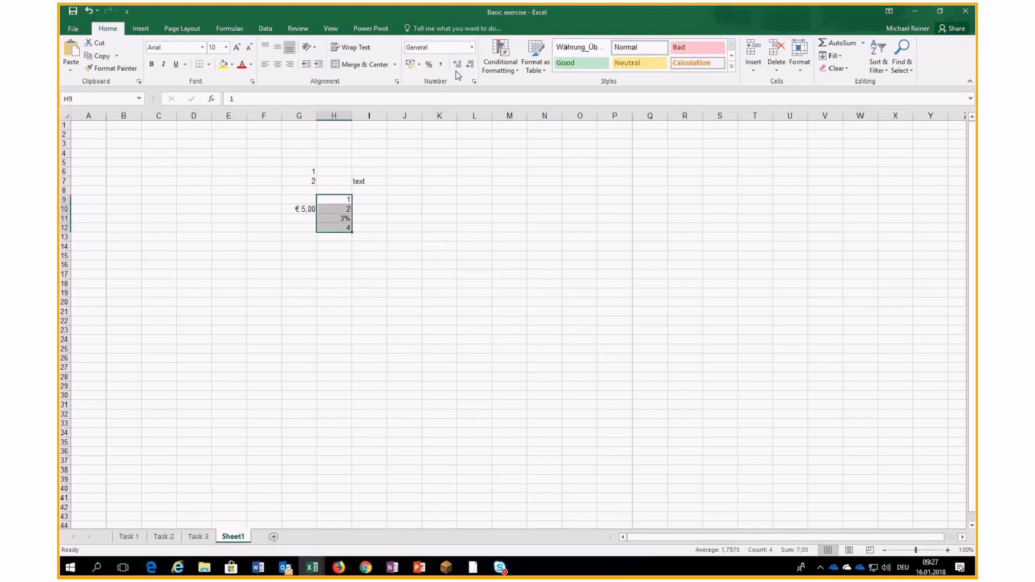
left_click(472, 47)
left_click(437, 89)
key("Down")
key("Down")
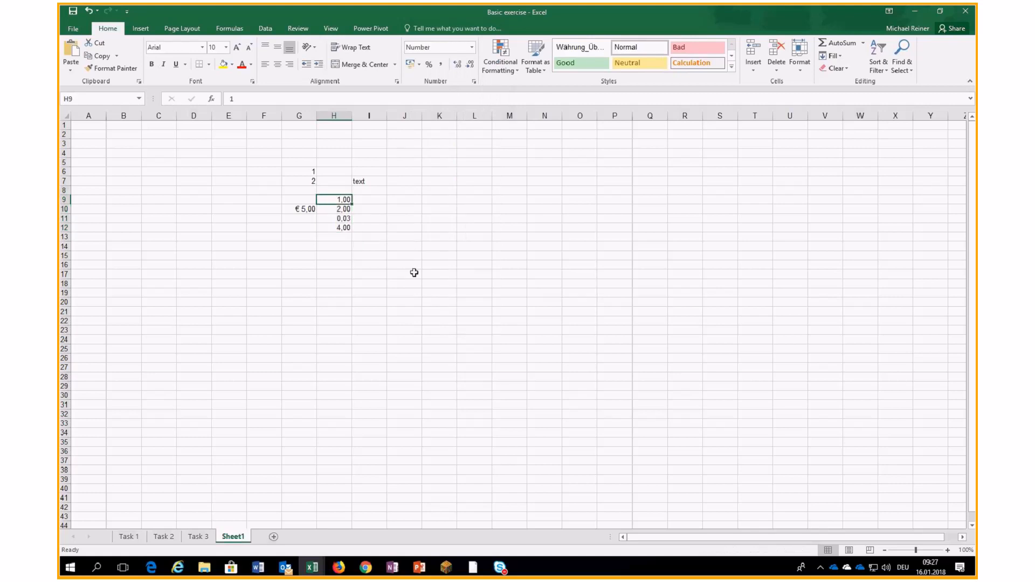
type("3")
key("Return")
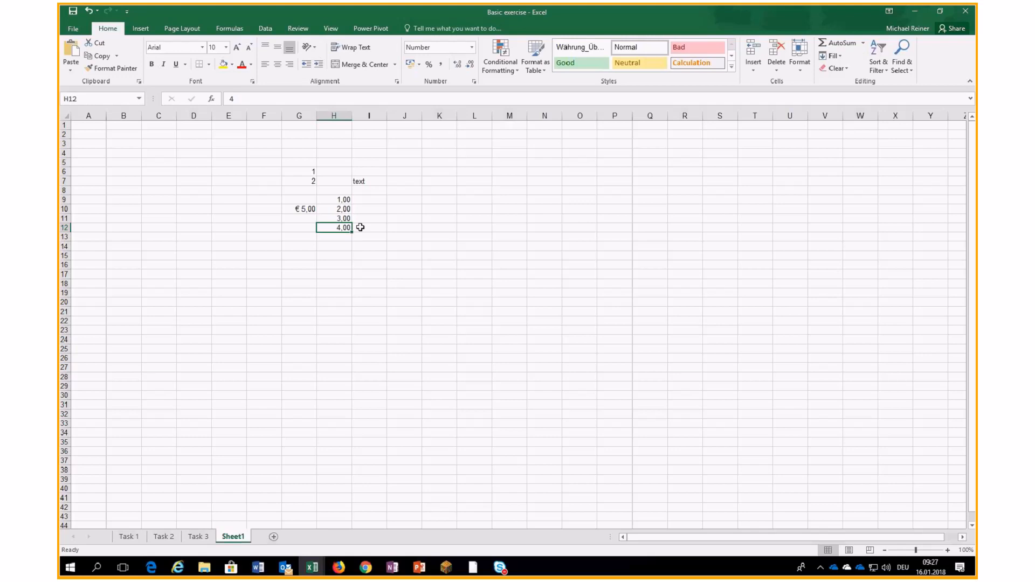
- Delete the € 5,00 amount from G10
left_click(294, 209)
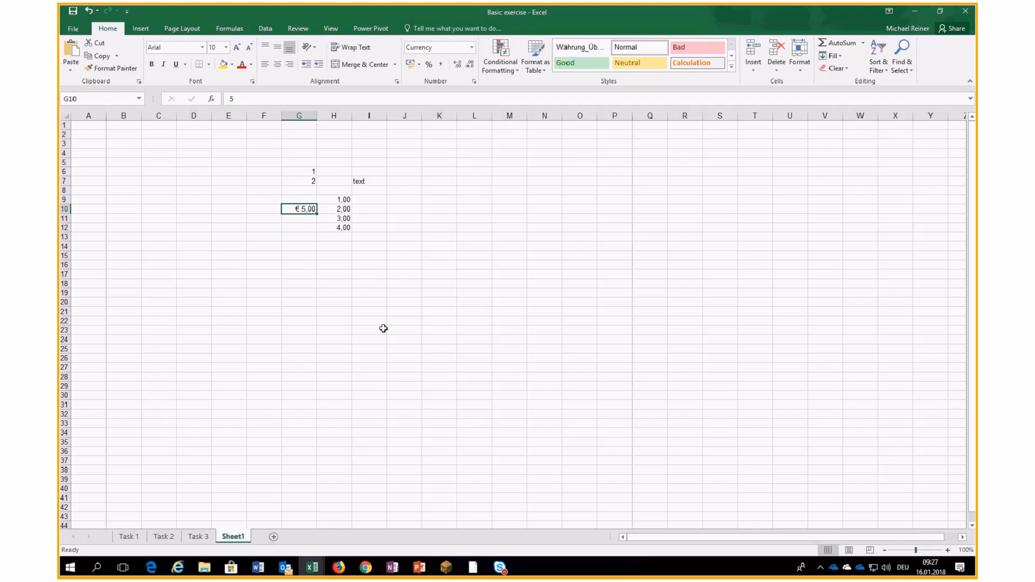
key("Delete")
left_click_drag(321, 320, 319, 313)
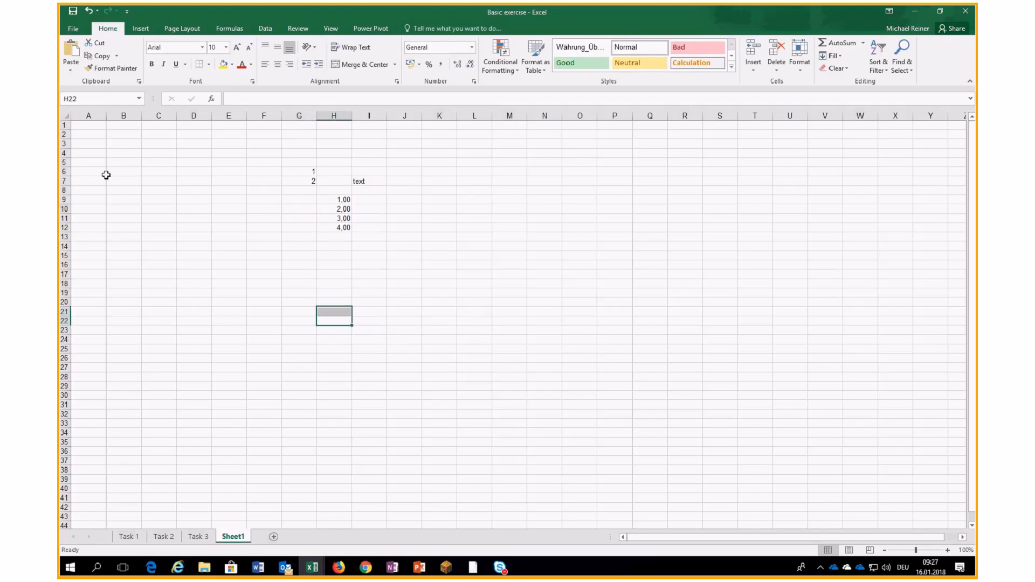
- Apply General format to the entire worksheet so H9:H12 show 1, 2, 3, 4
left_click(64, 115)
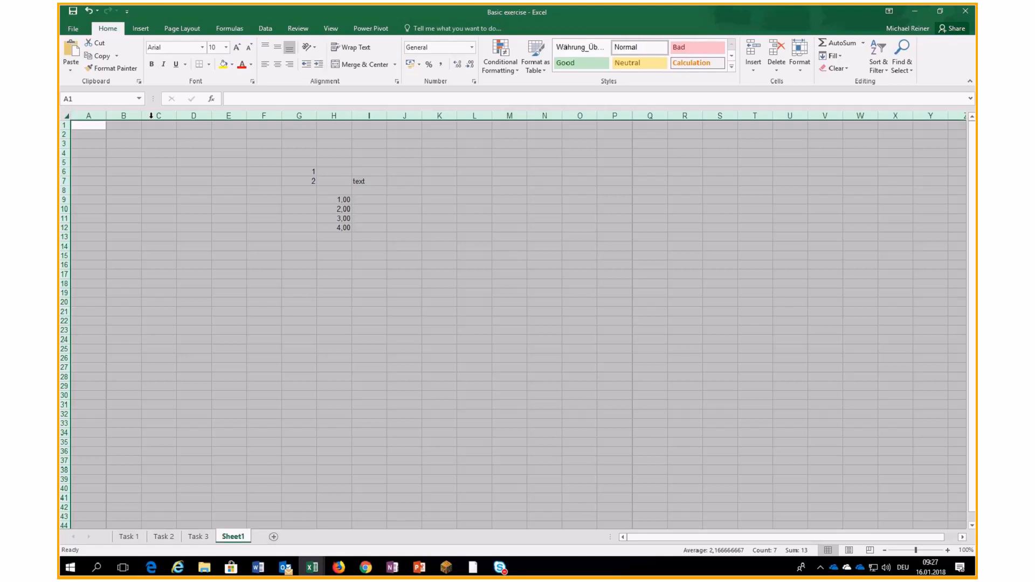
left_click(472, 47)
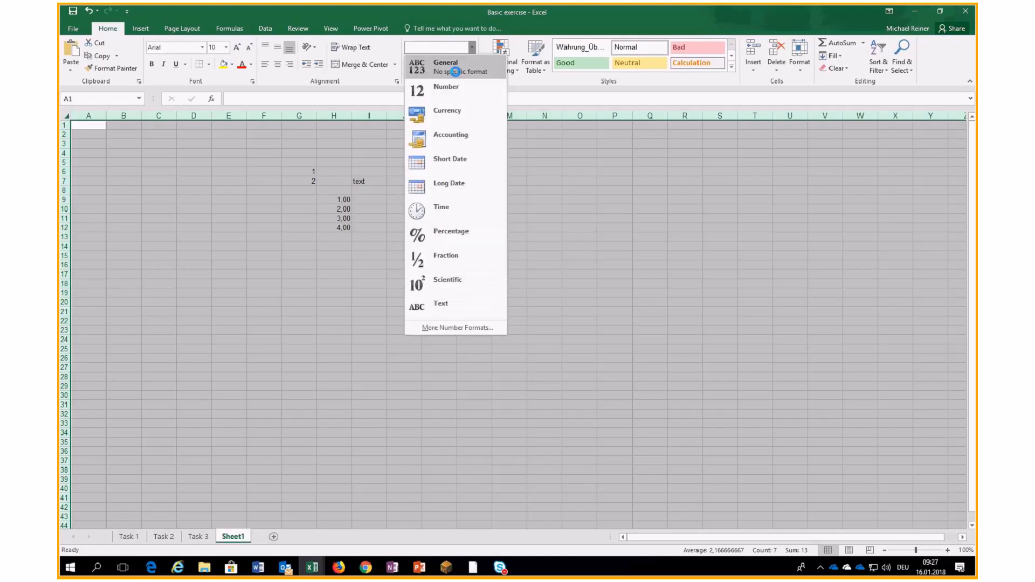
left_click(456, 72)
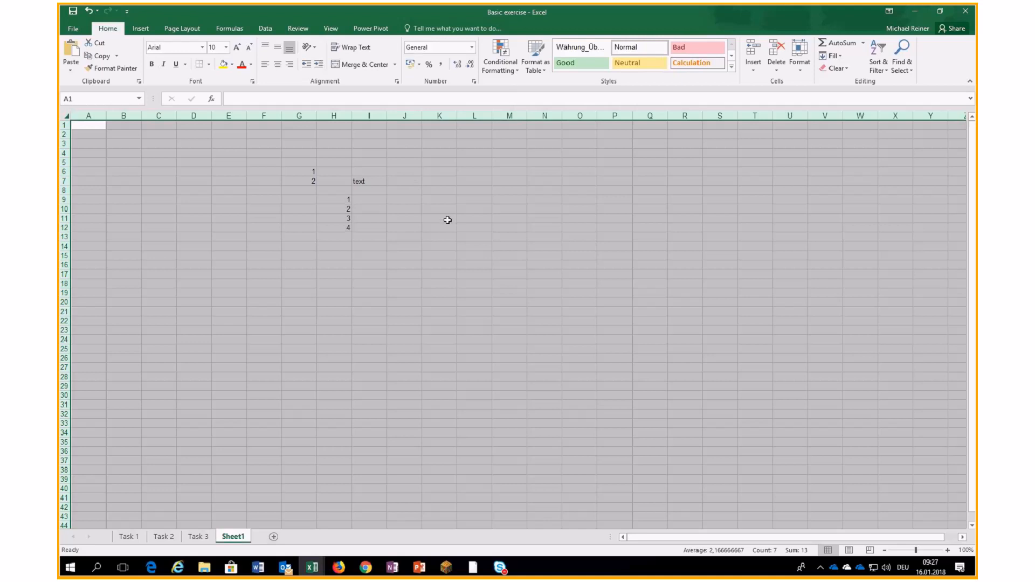
left_click(374, 227)
left_click(266, 221)
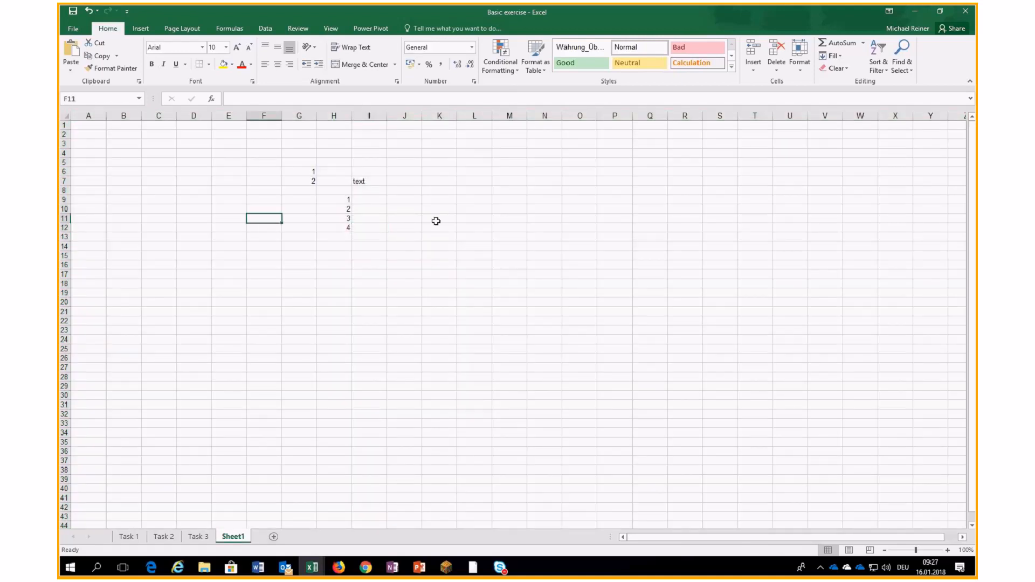
left_click(436, 221)
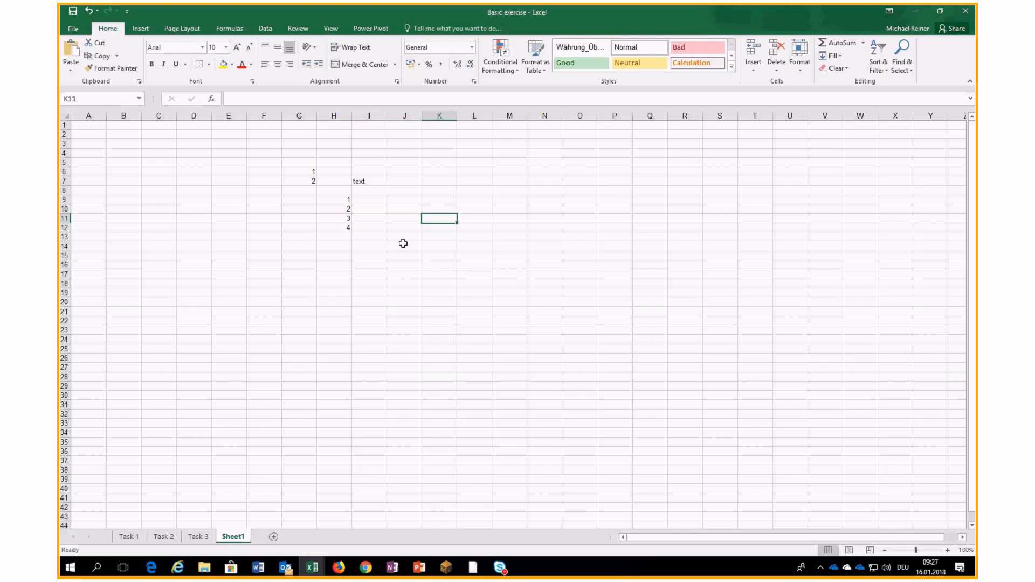
left_click(252, 200)
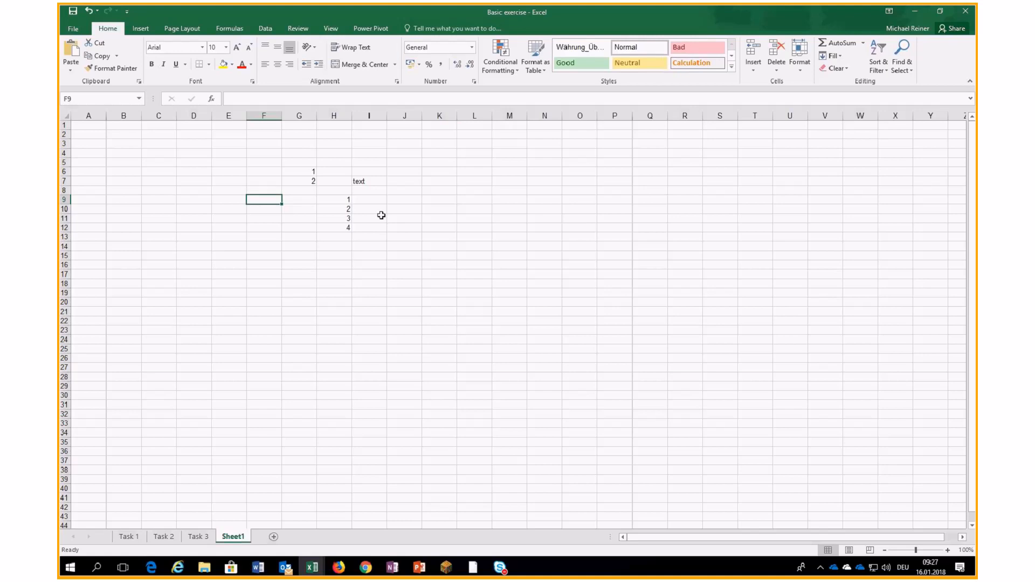
- Enter 1 and 2 in F9:F10 and fill the series down to 23 in F31
type("1")
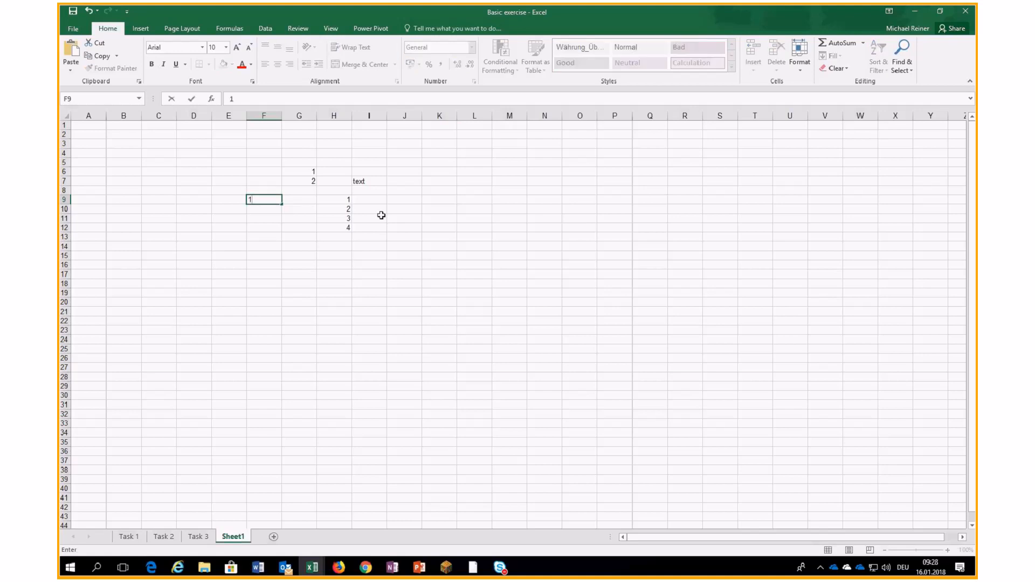
key("Return")
type("2")
key("Return")
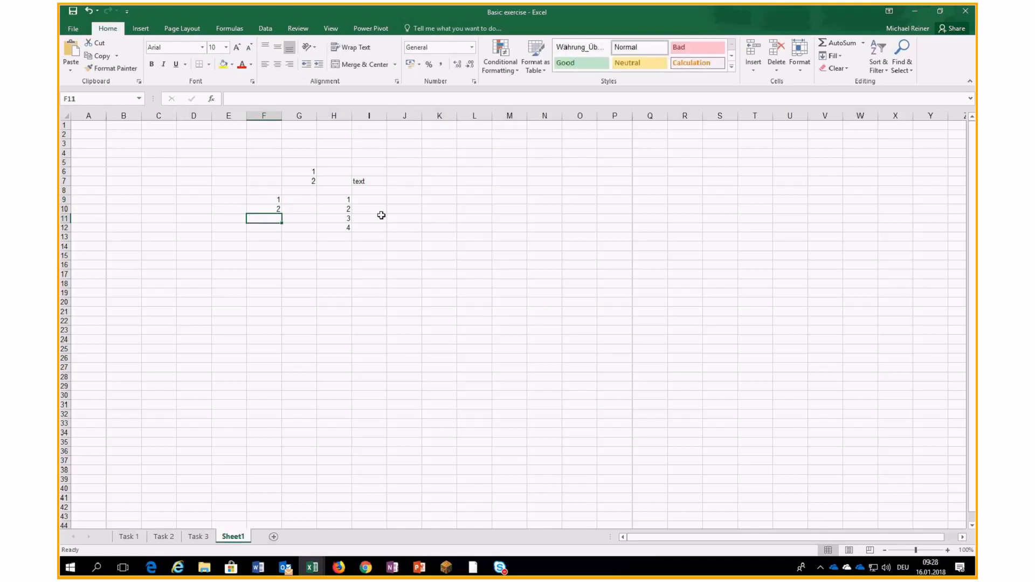
left_click_drag(255, 199, 257, 207)
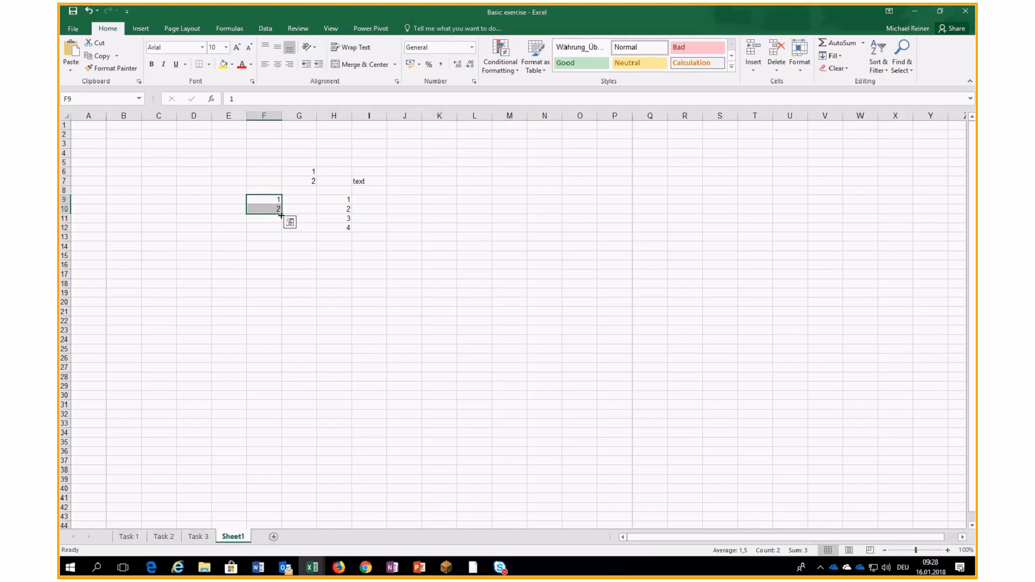
left_click_drag(282, 215, 257, 407)
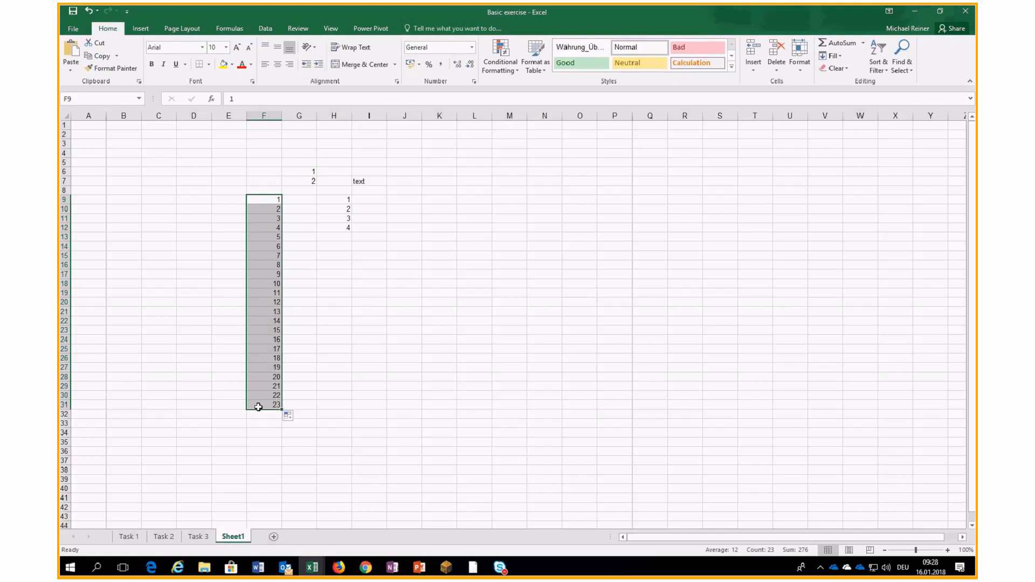
- Start 0, 5 in I16:I17 and fill the steps of 5 down to I29
left_click(358, 266)
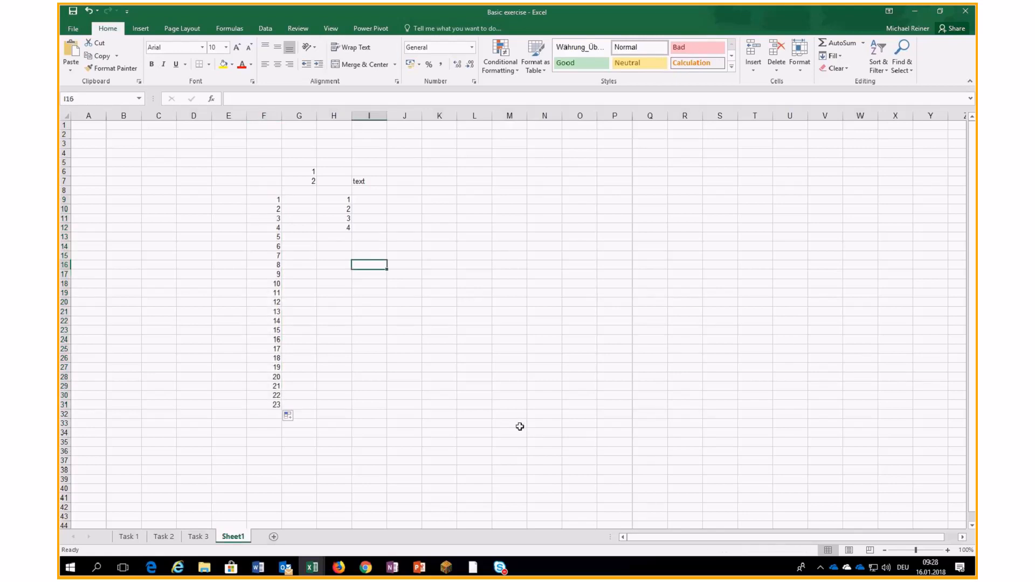
type("0")
key("Return")
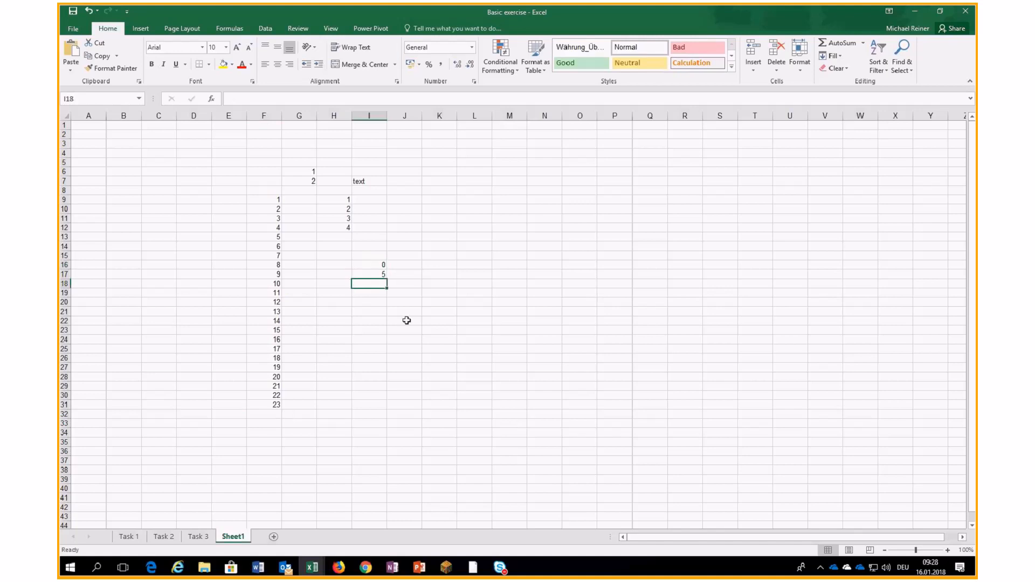
left_click(377, 268)
left_click_drag(386, 280, 378, 385)
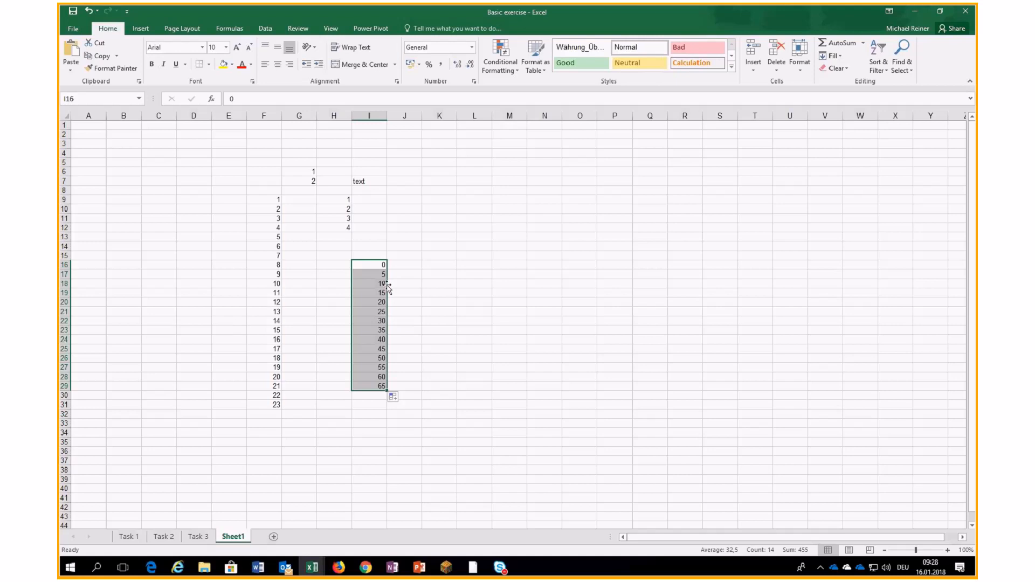
- Enter 1 in K7
left_click(439, 181)
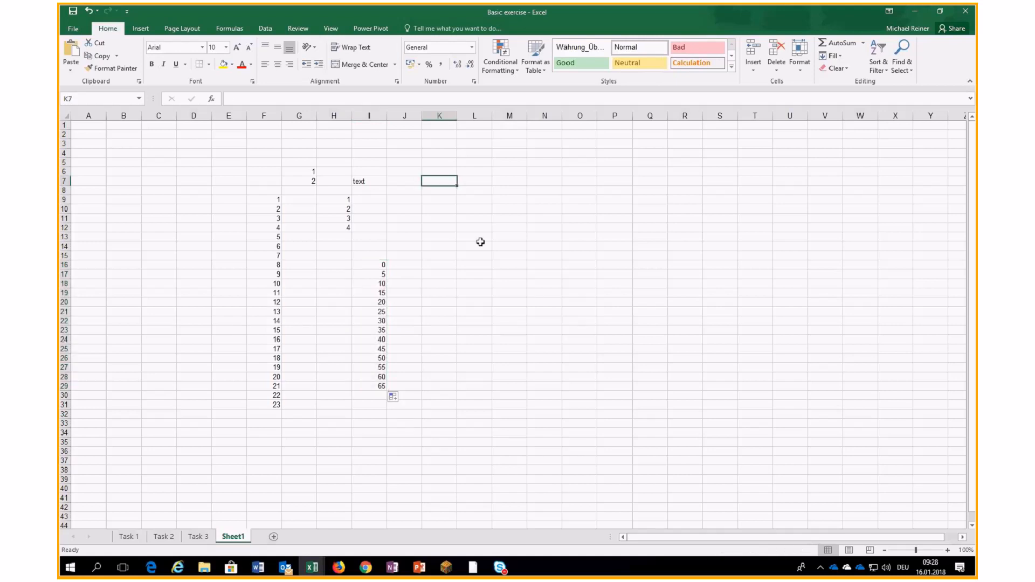
type("1")
key("Return")
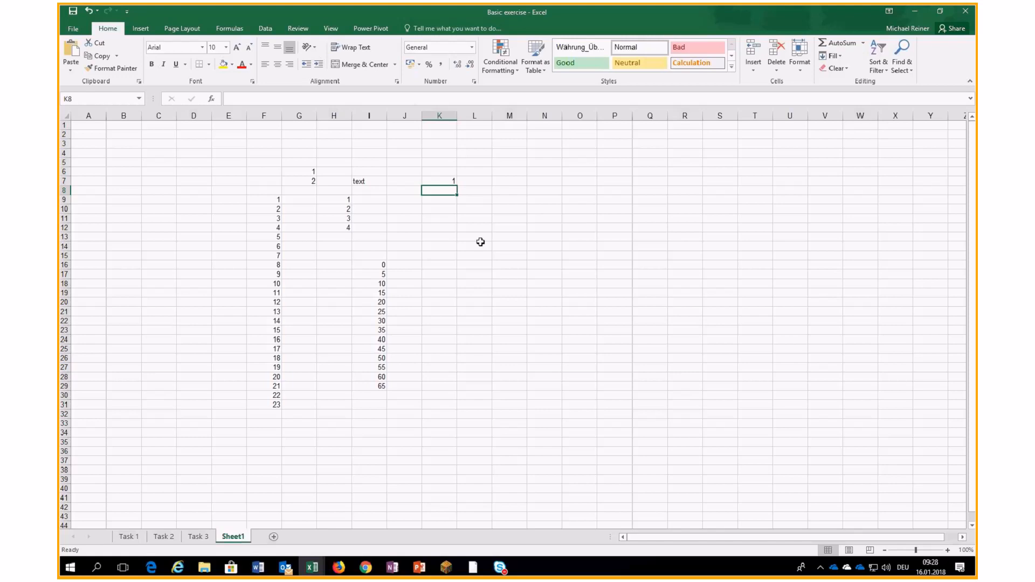
left_click(444, 180)
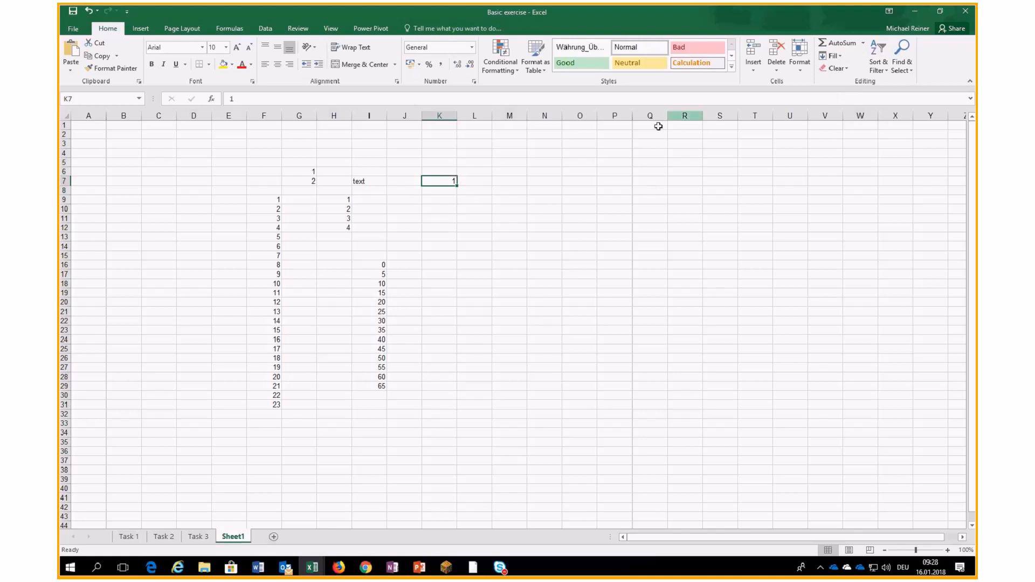
- Fill a column series from K7 with step 1 and stop value 250
left_click(839, 56)
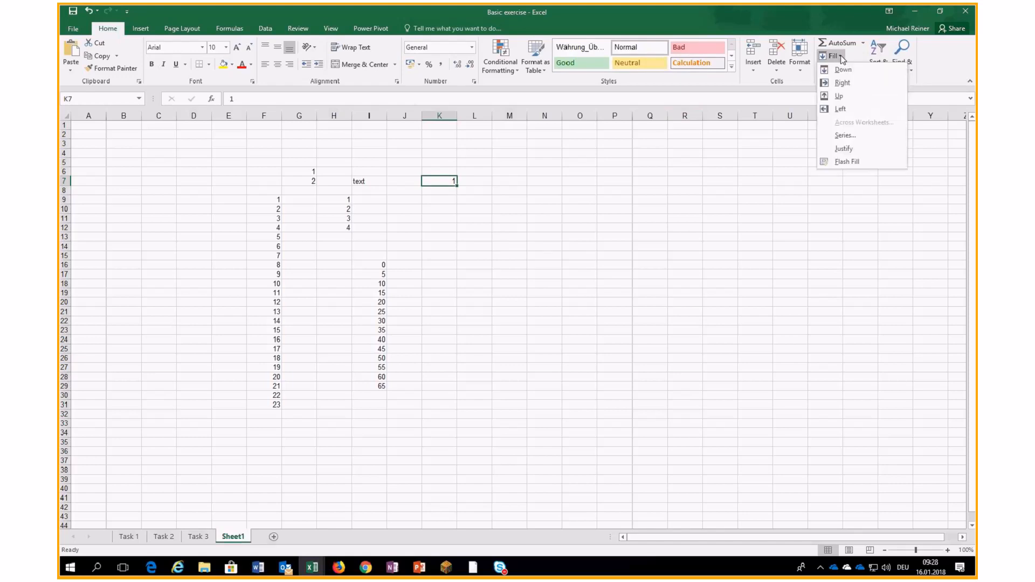
left_click(845, 135)
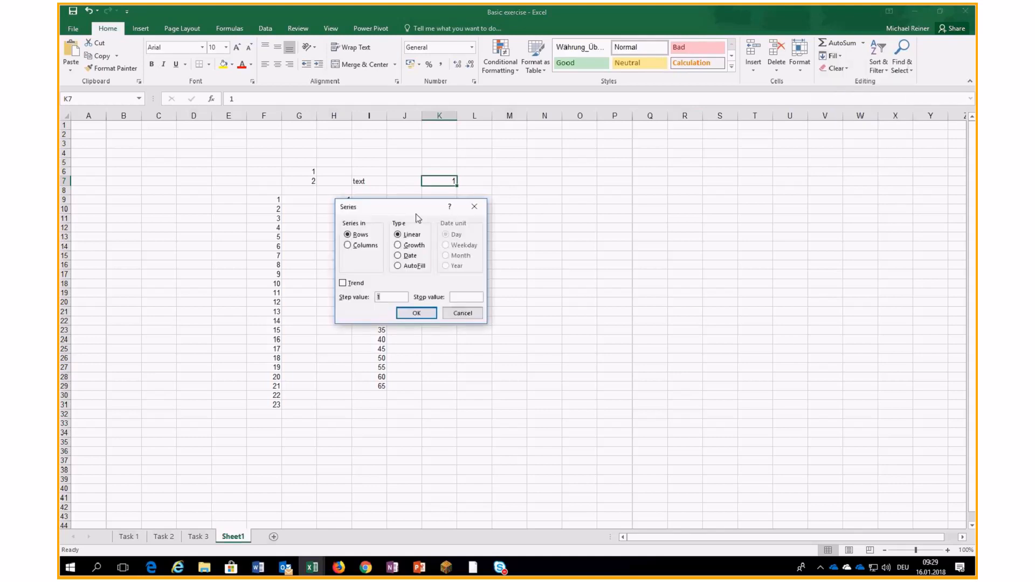
left_click_drag(416, 211, 644, 184)
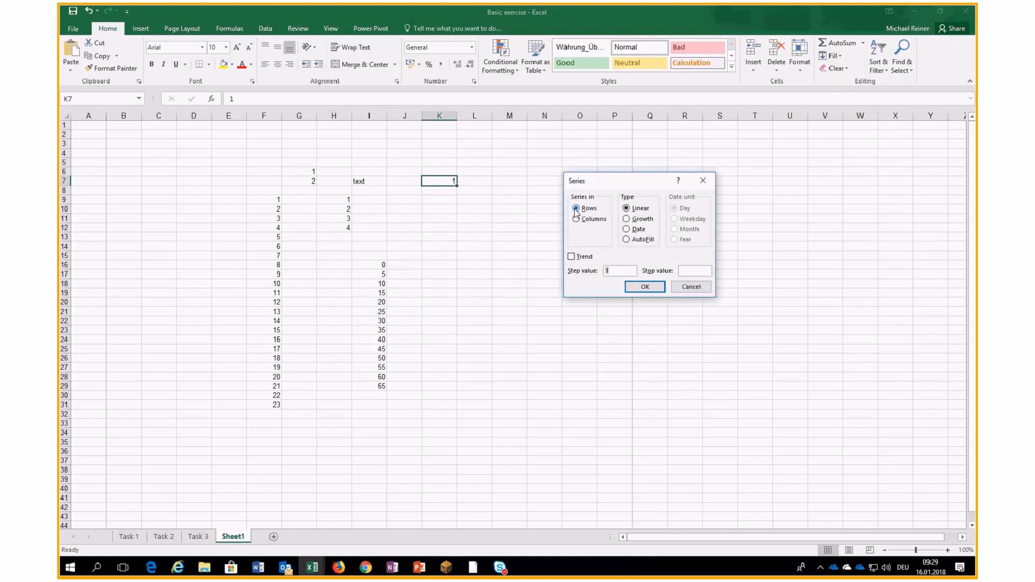
left_click(590, 220)
left_click(614, 270)
left_click(694, 271)
type("250")
left_click(645, 287)
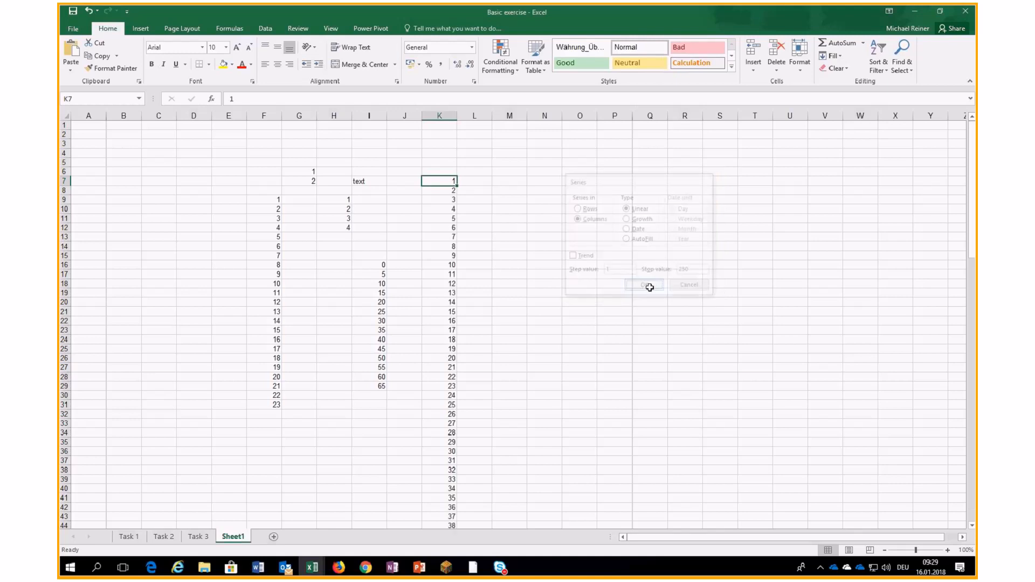
- Scroll down to check the series reaches 250, then select N6
scroll(499, 298, "down", 9)
scroll(499, 299, "down", 20)
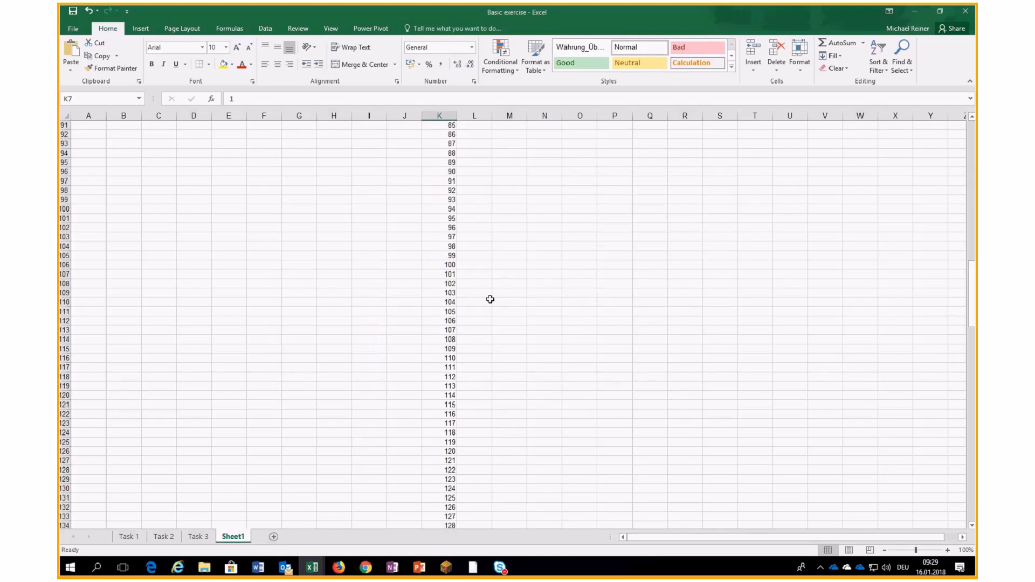
scroll(488, 302, "down", 14)
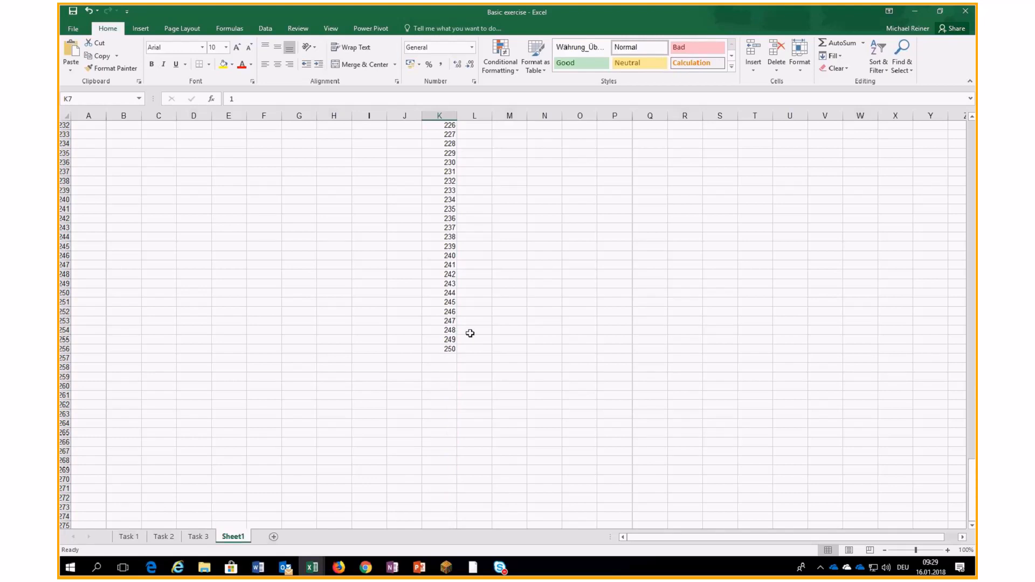
left_click_drag(972, 488, 968, 130)
left_click(551, 172)
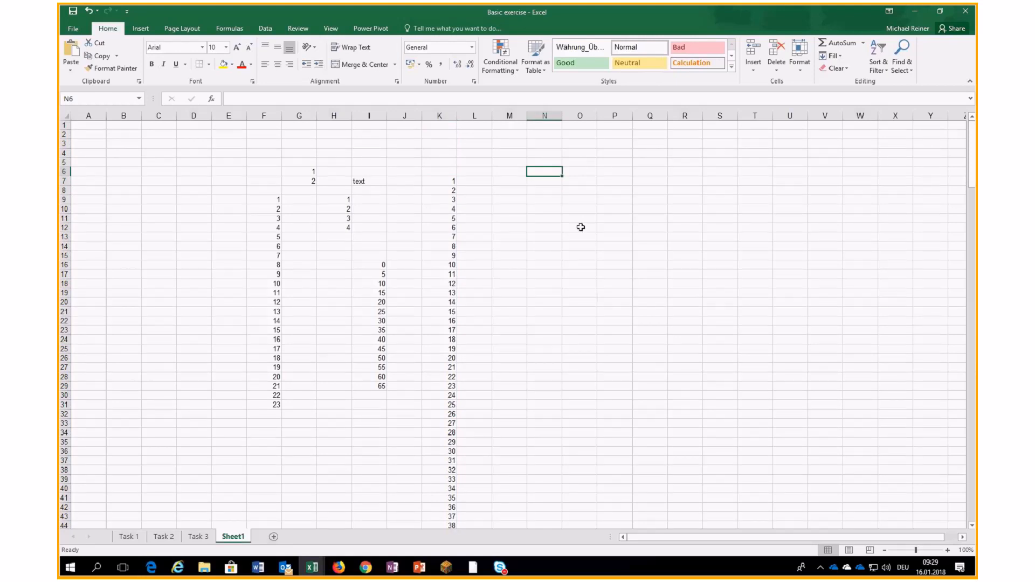
- Enter the date 16-1-18 in N6 and browse Series date units without applying them
type("16-1-18")
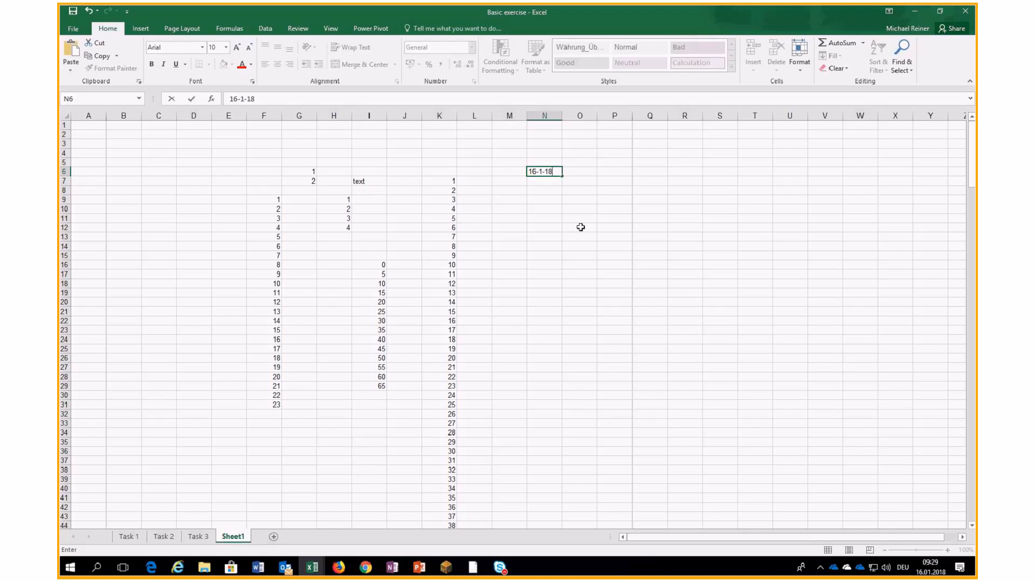
key("ctrl+Return")
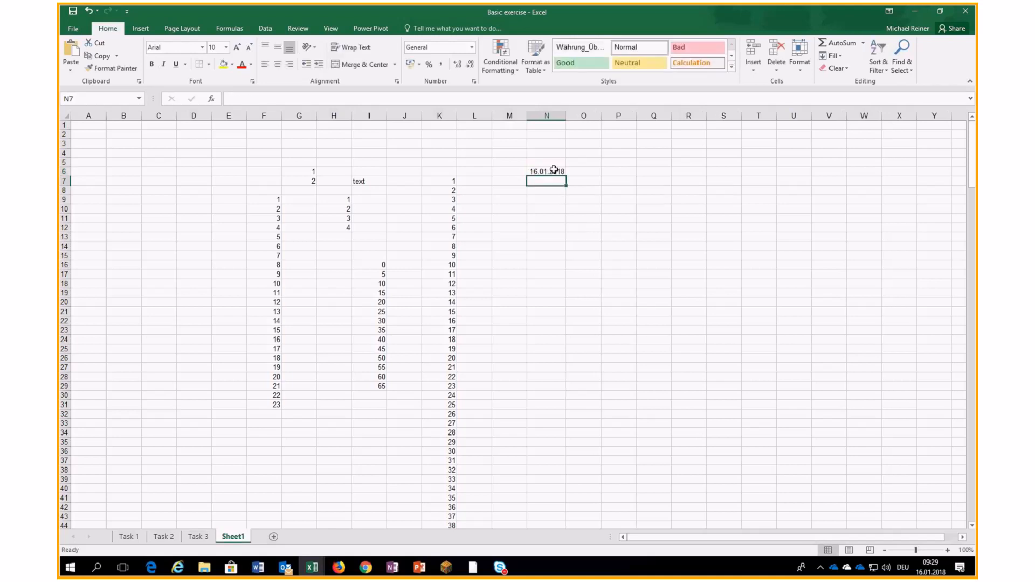
left_click(837, 56)
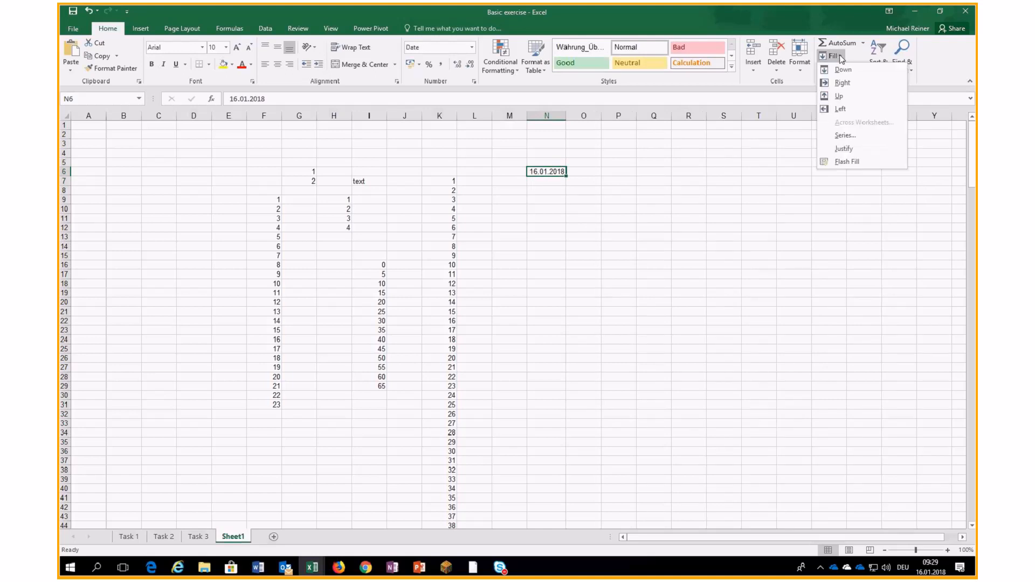
left_click(845, 135)
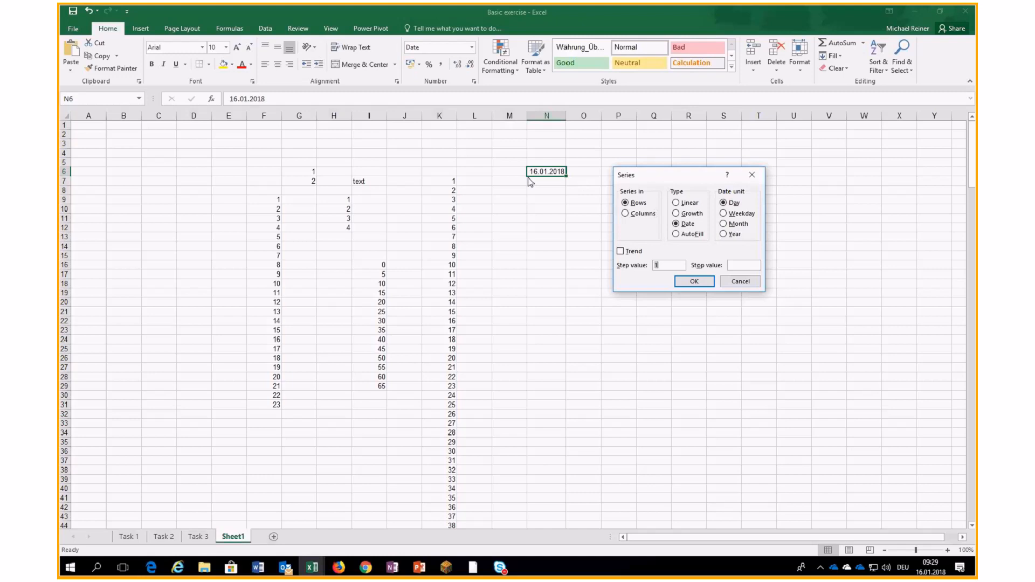
left_click(723, 214)
left_click(723, 223)
left_click(731, 283)
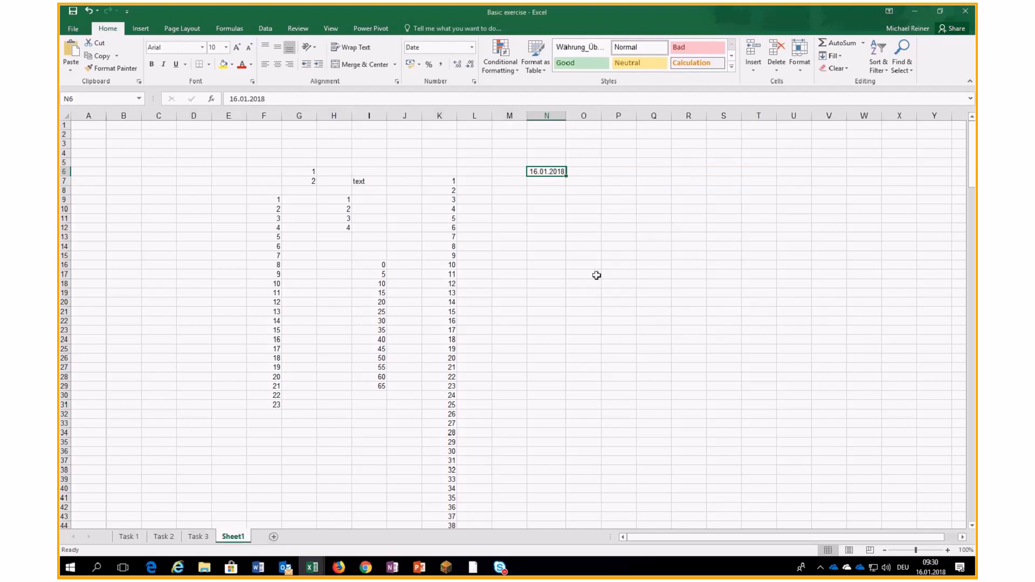
- Clear the 16.01.2018 date from N6
left_click(546, 236)
left_click(547, 181)
left_click(547, 172)
key("Delete")
- Type 1 to 6 down N3:N8 and apply the Long Date format to them
left_click(554, 145)
type("1 2 3 4 5 6")
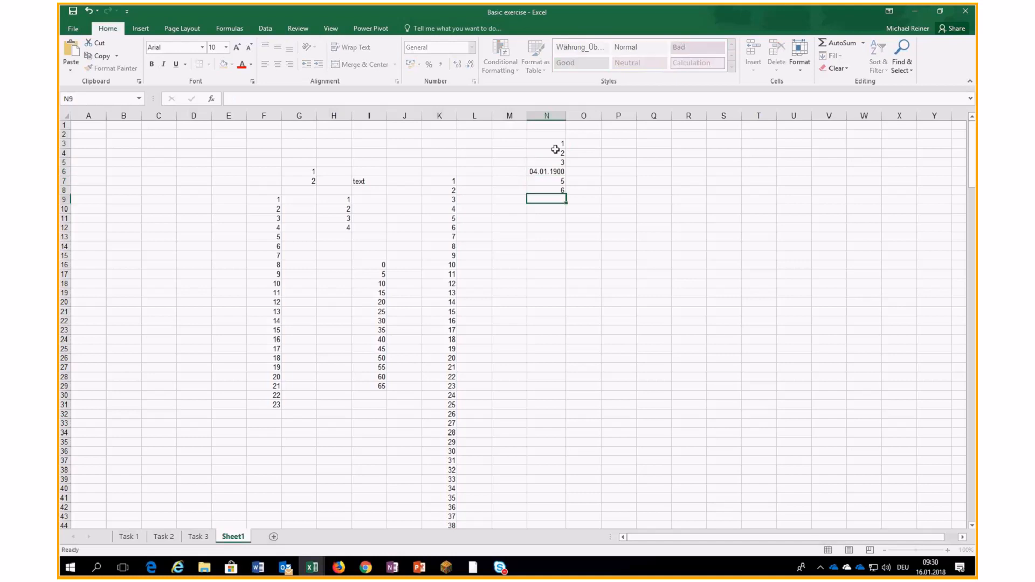
left_click(546, 170)
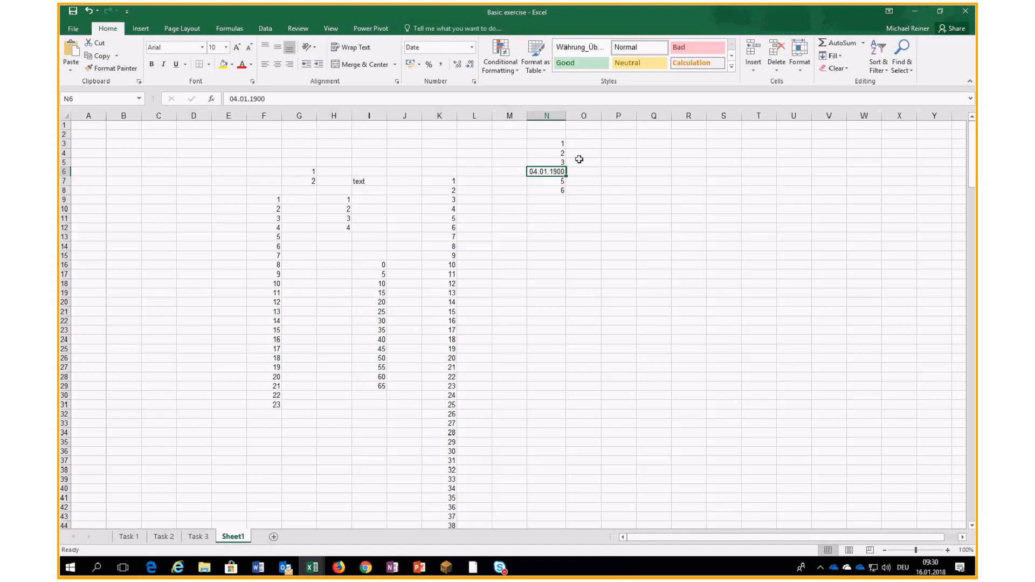
left_click_drag(560, 144, 564, 191)
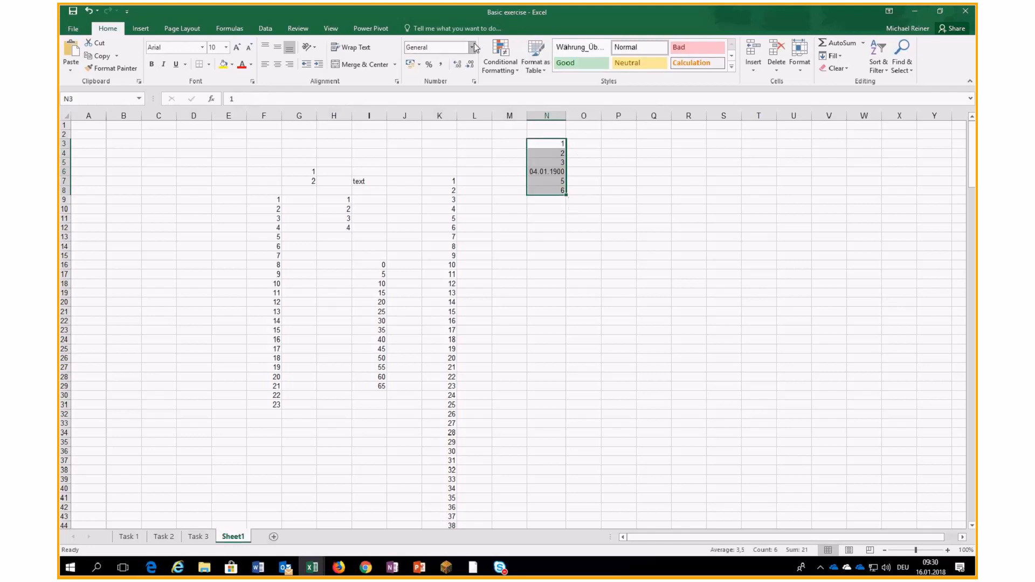
left_click(472, 48)
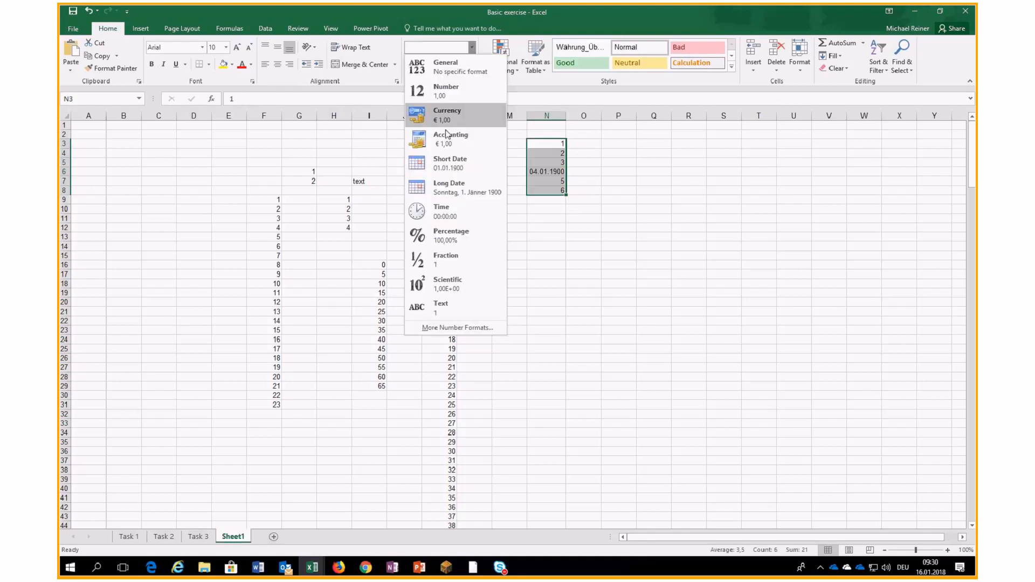
left_click(454, 187)
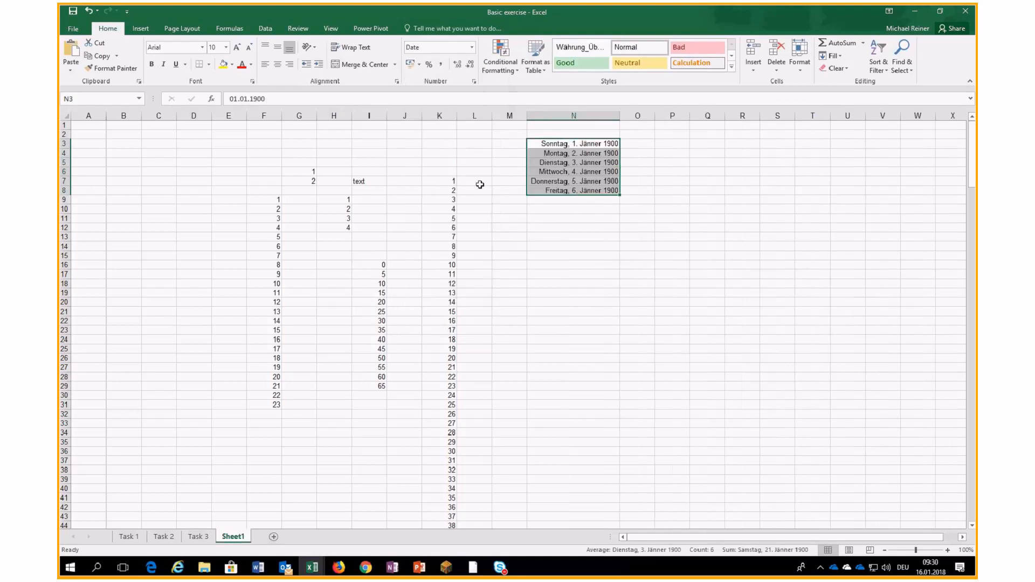
left_click(582, 156)
left_click(577, 164)
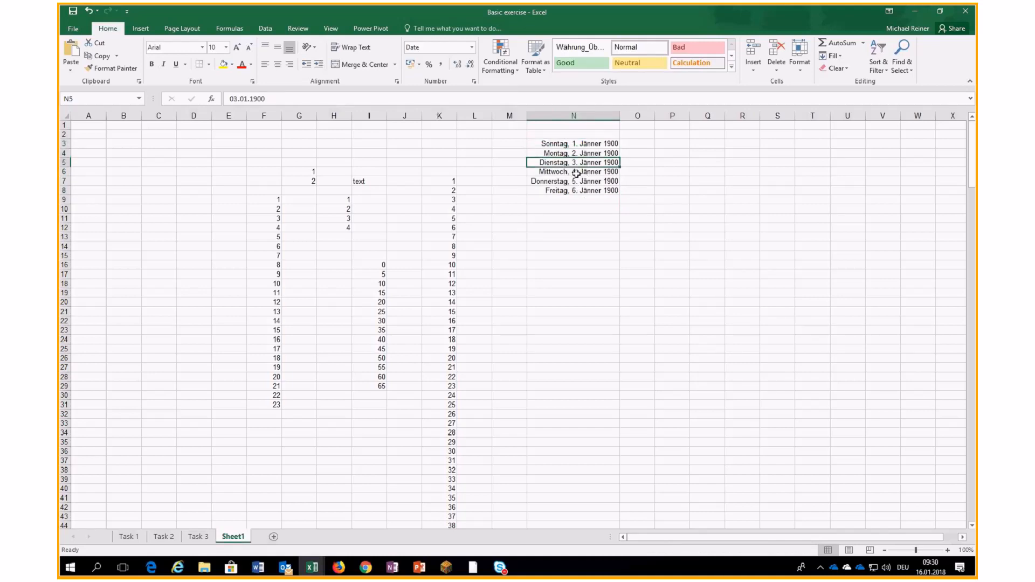
- Enter 16-1-18 in Q4 and format it as Number to show 43116
left_click(695, 155)
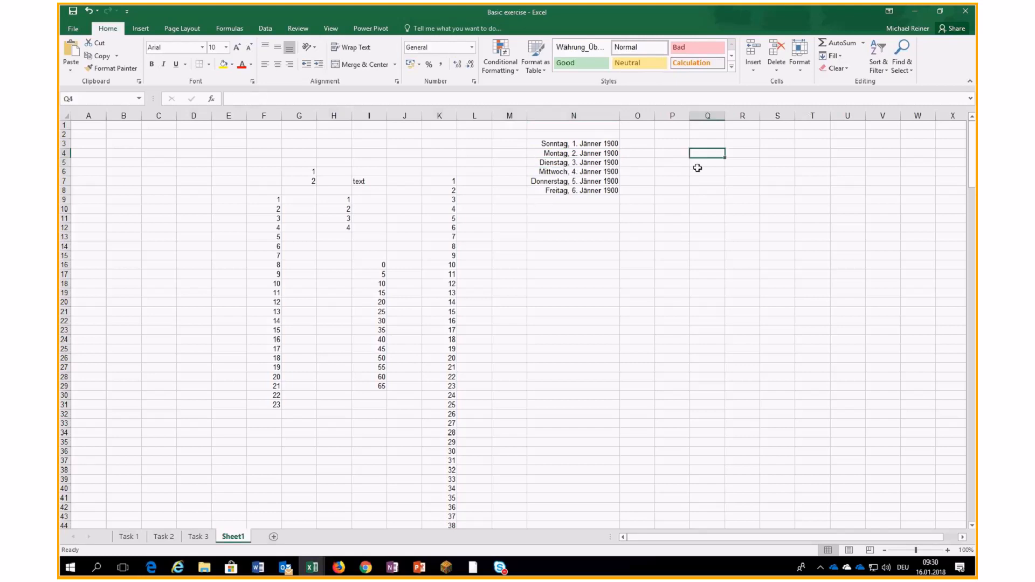
type("16")
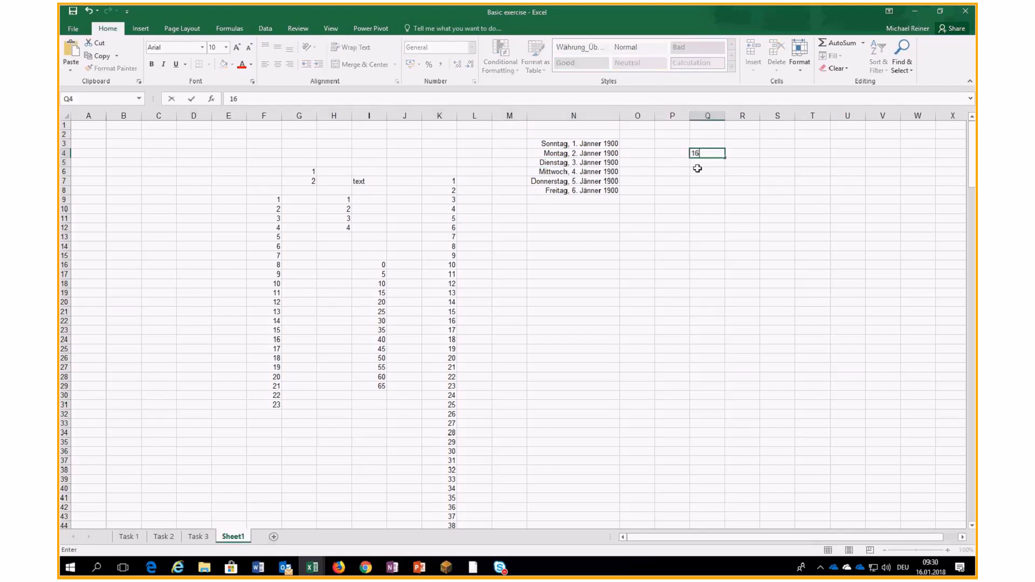
type("-1-18")
key("Return")
left_click(702, 154)
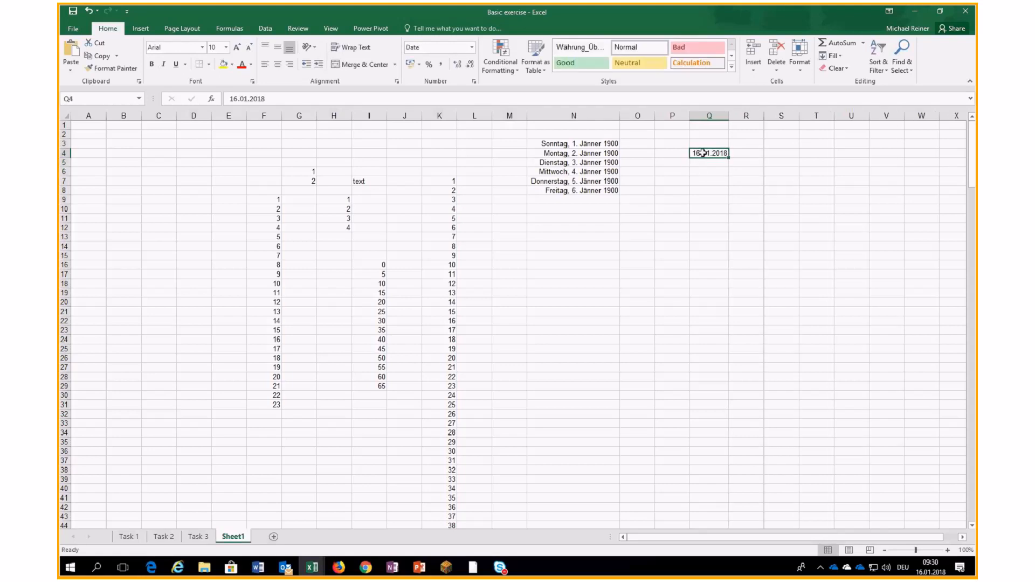
left_click(472, 47)
left_click(456, 91)
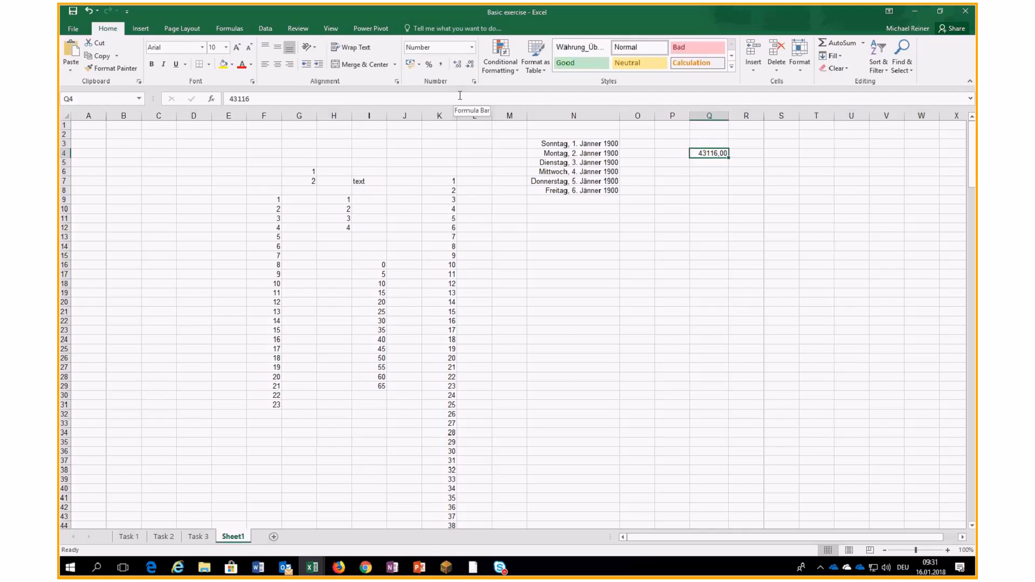
- Change Q4's value to 43116,5 in the formula bar
left_click(296, 99)
type(",5")
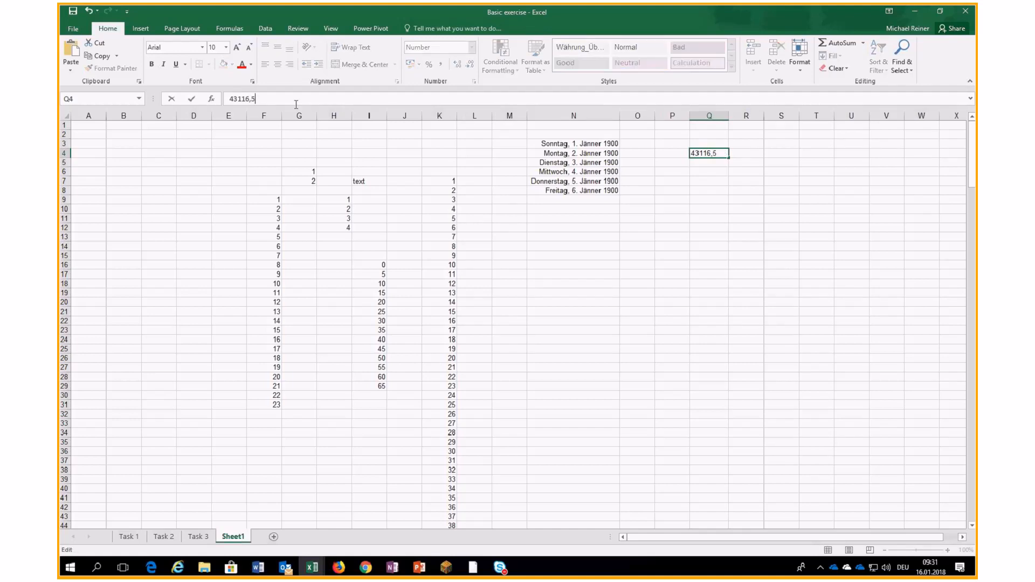
key("Return")
- Give Q4 the custom format TT.MM.JJJJ hh:mm so 43116,5 shows as 16.01.2018 12:00
left_click(719, 153)
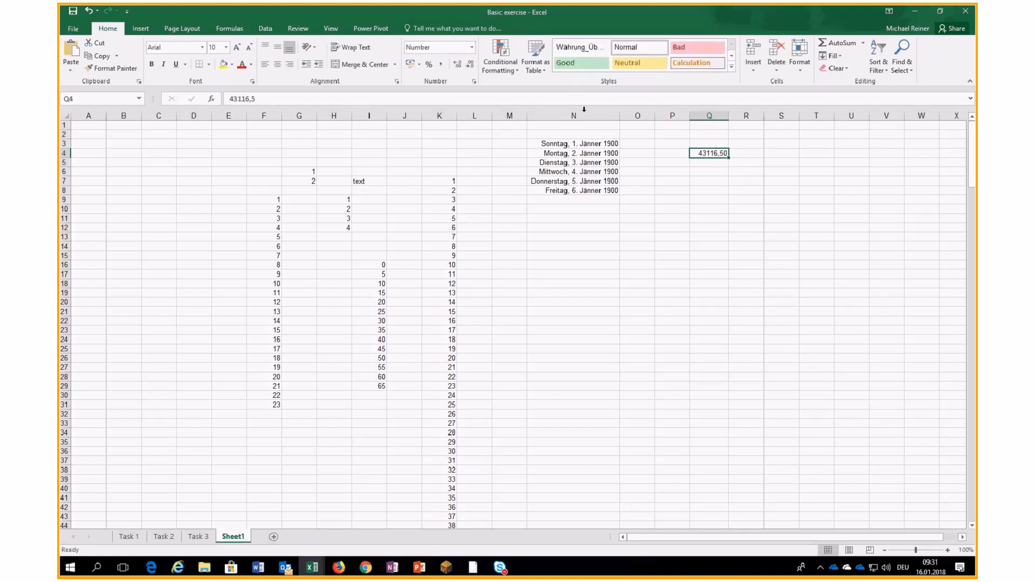
left_click(474, 82)
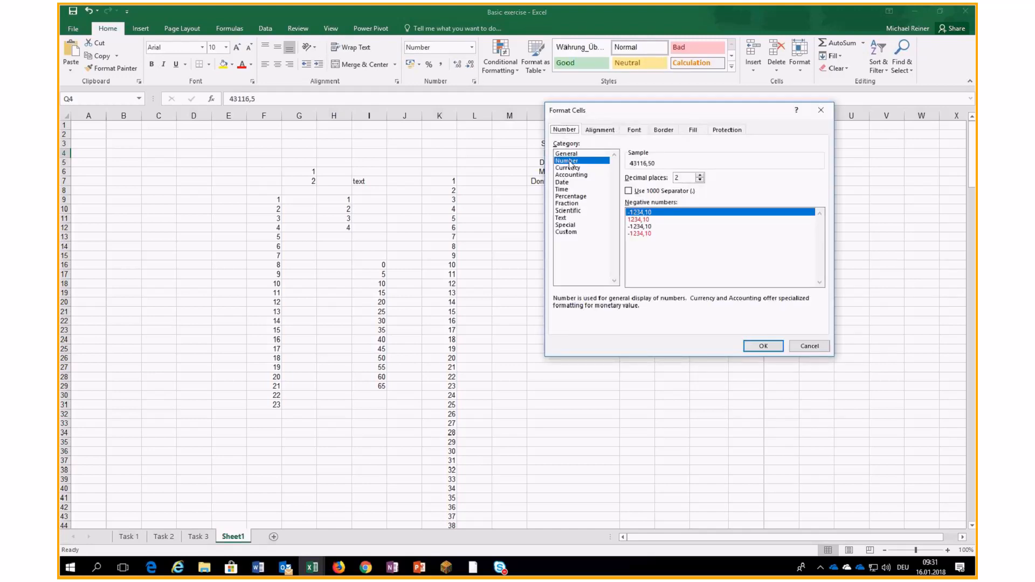
left_click(566, 183)
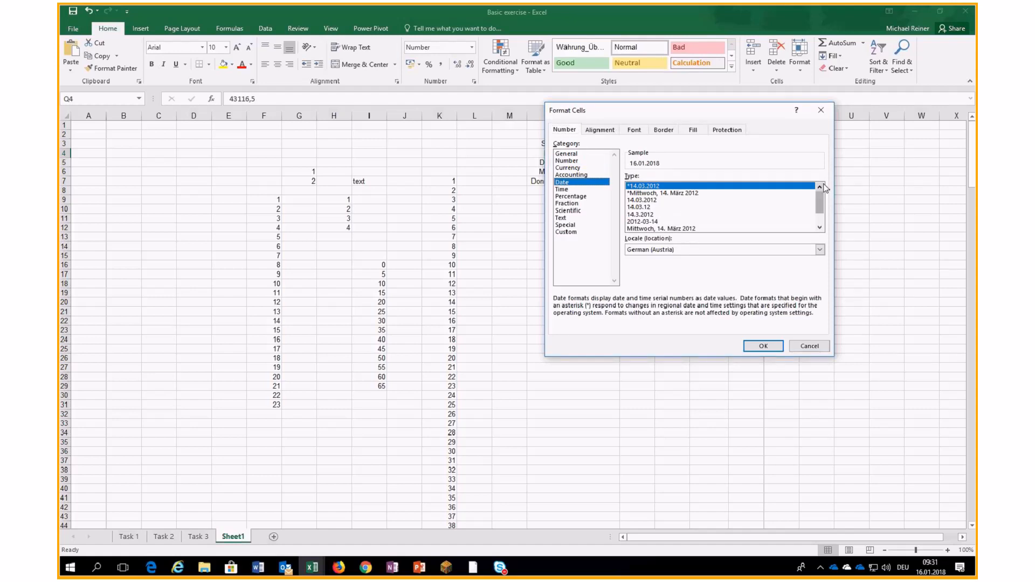
left_click(567, 232)
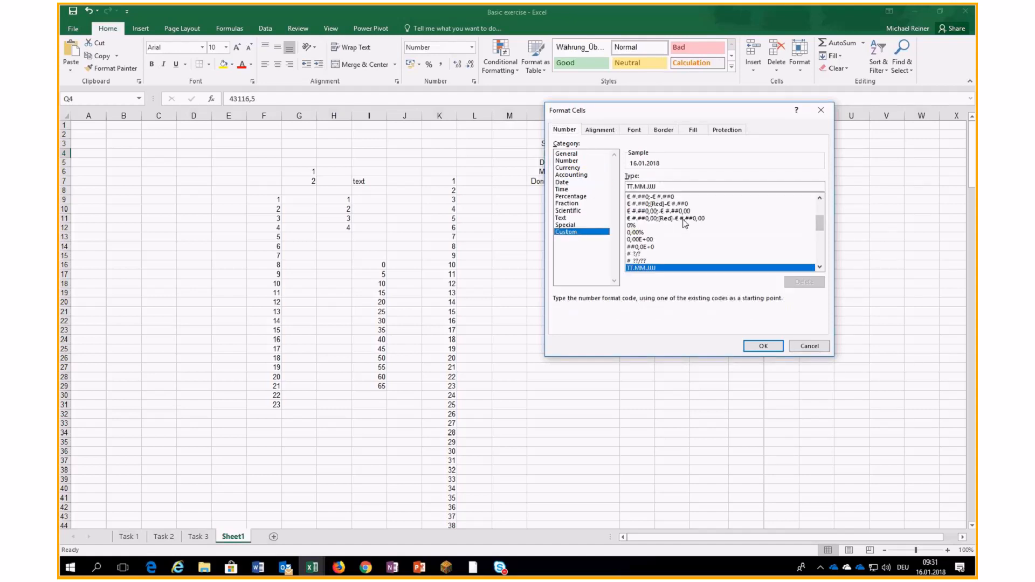
scroll(820, 234, "down", 2)
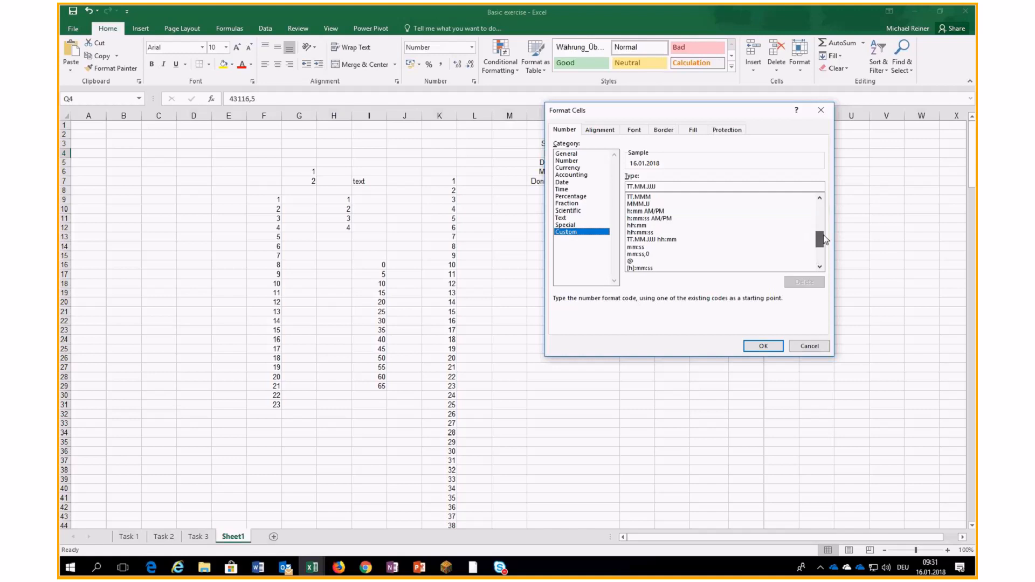
left_click(690, 240)
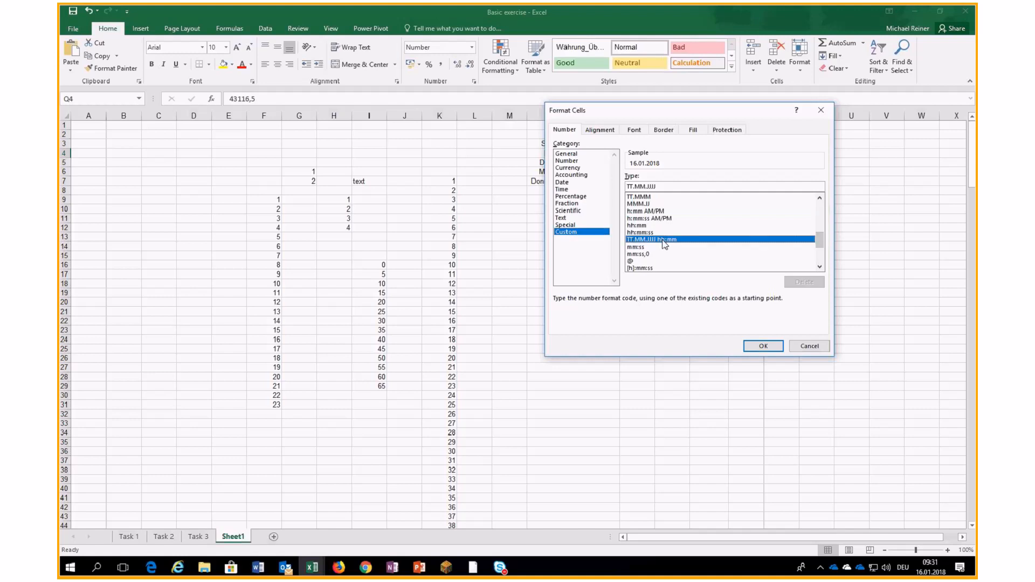
left_click(763, 347)
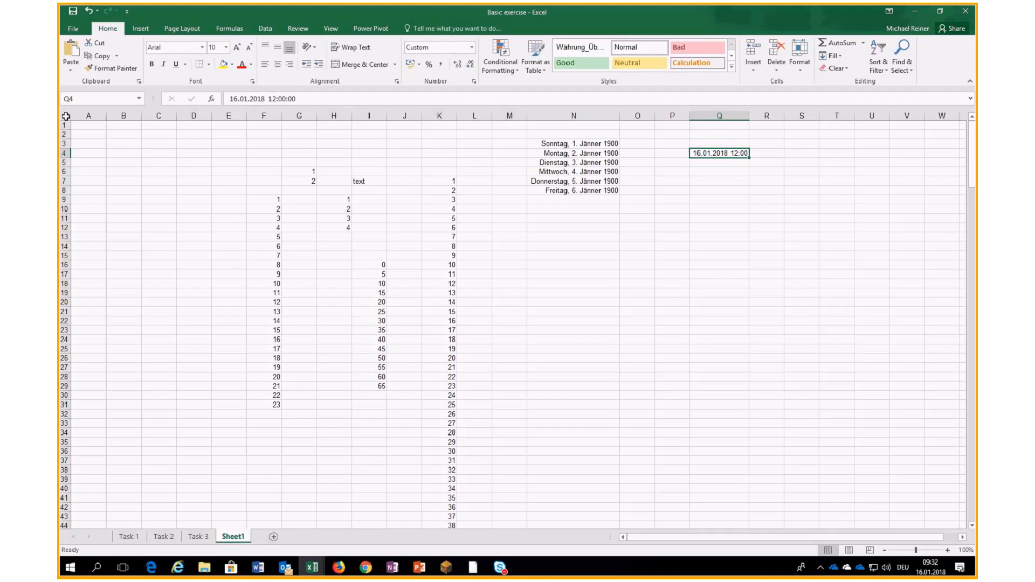
- Enter =3*5 in P16 so it shows 15, then review the formula unchanged
left_click(663, 265)
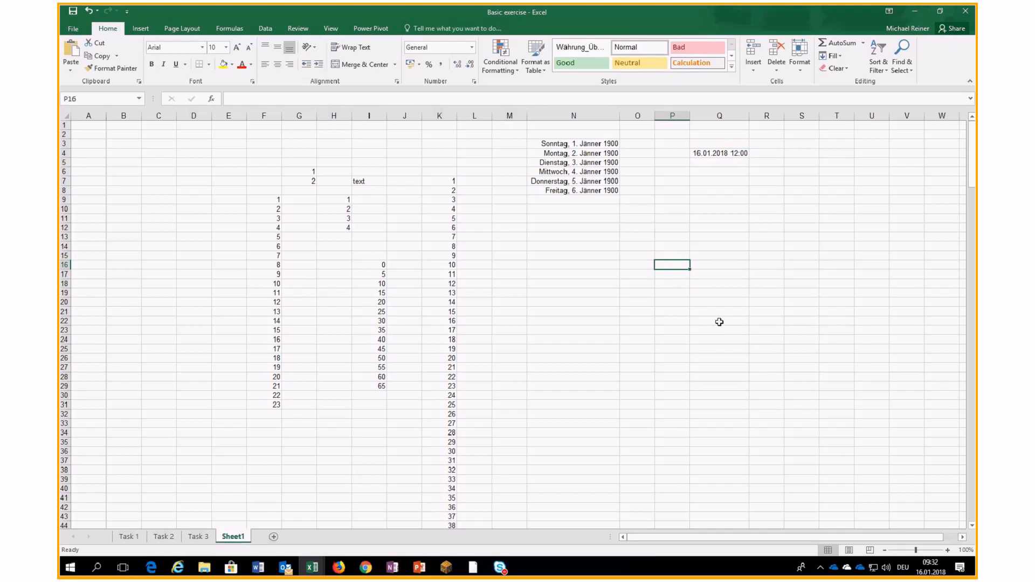
type("=")
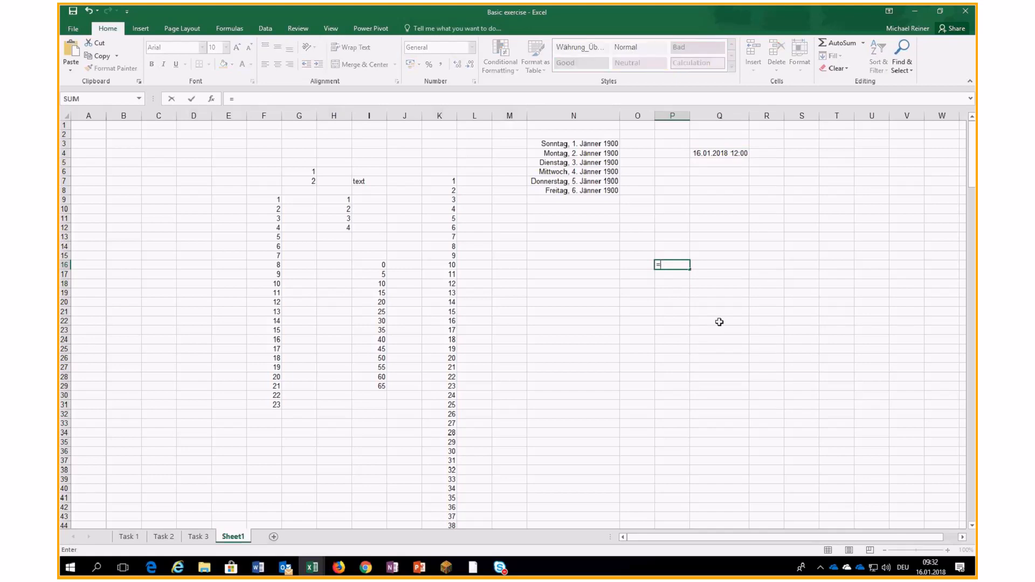
type("3*5")
key("ctrl+Return")
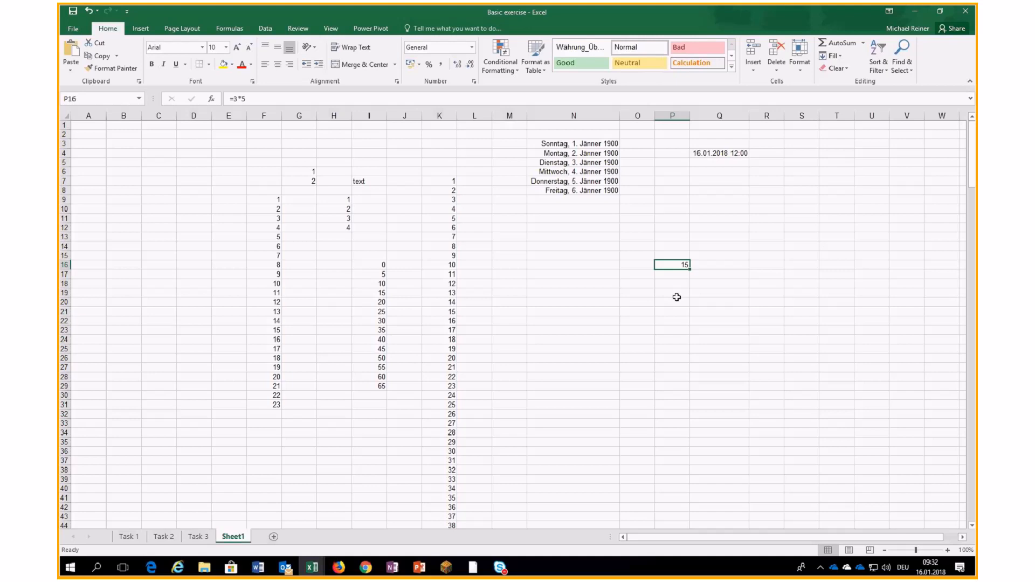
double_click(679, 265)
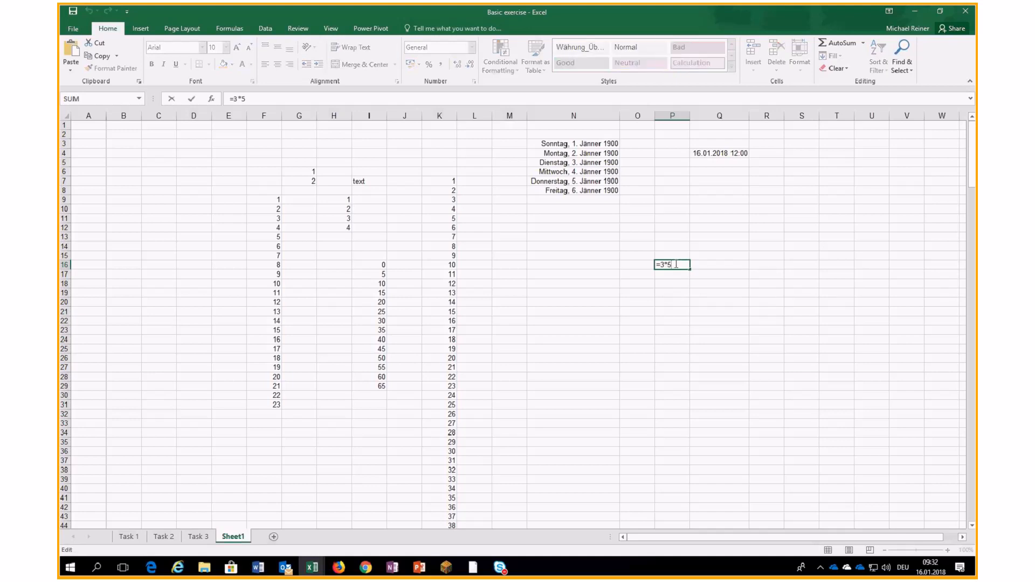
key("Return")
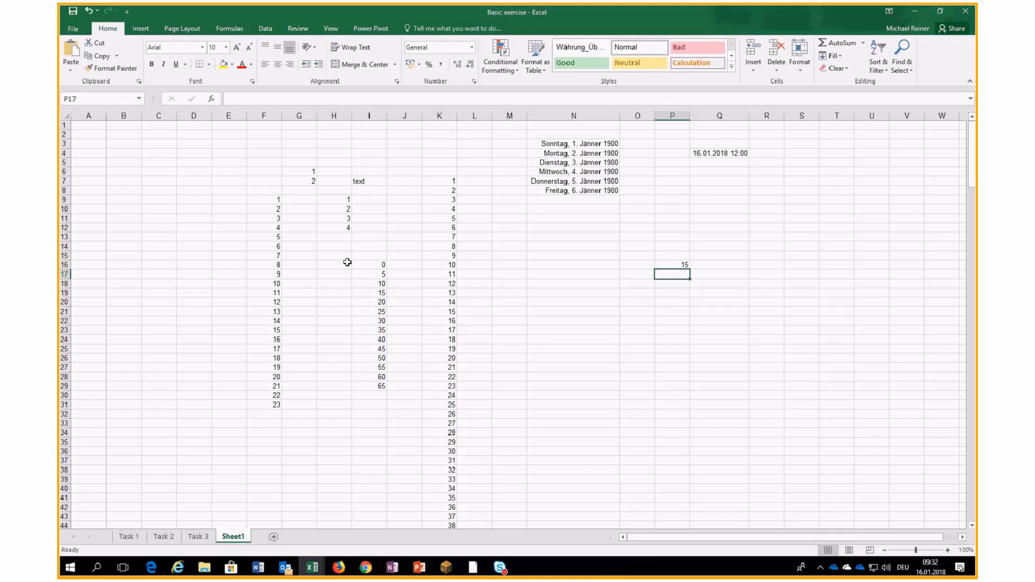
- Enter 3 in P18 and 5 in P19
key("Down")
type("3")
key("Return")
type("5")
key("Return")
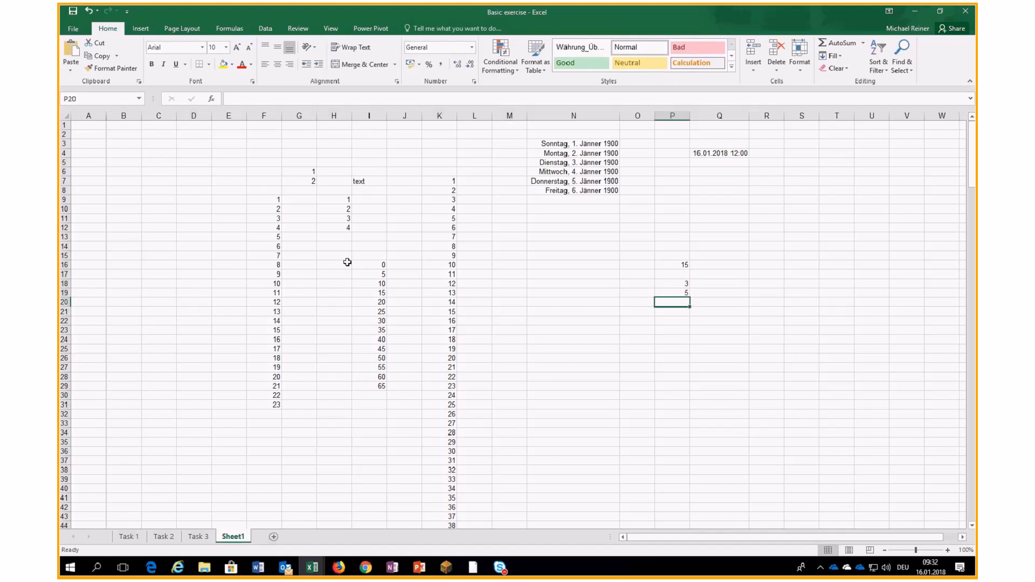
- Build =P19*P18 in P20 with arrow-key references, showing 15, and review it
type("=")
key("Up")
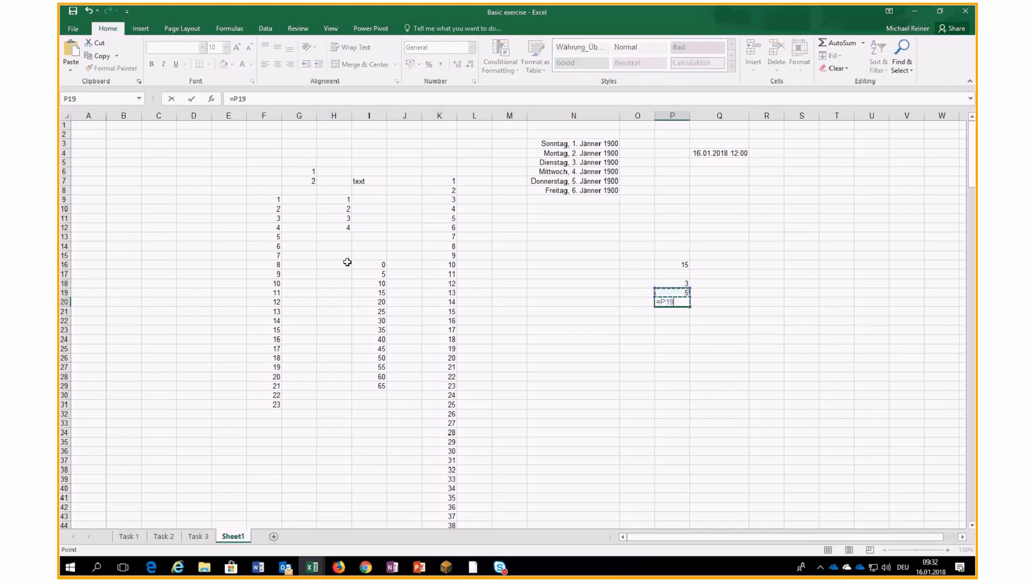
type("*")
key("Up")
key("Up")
key("Return")
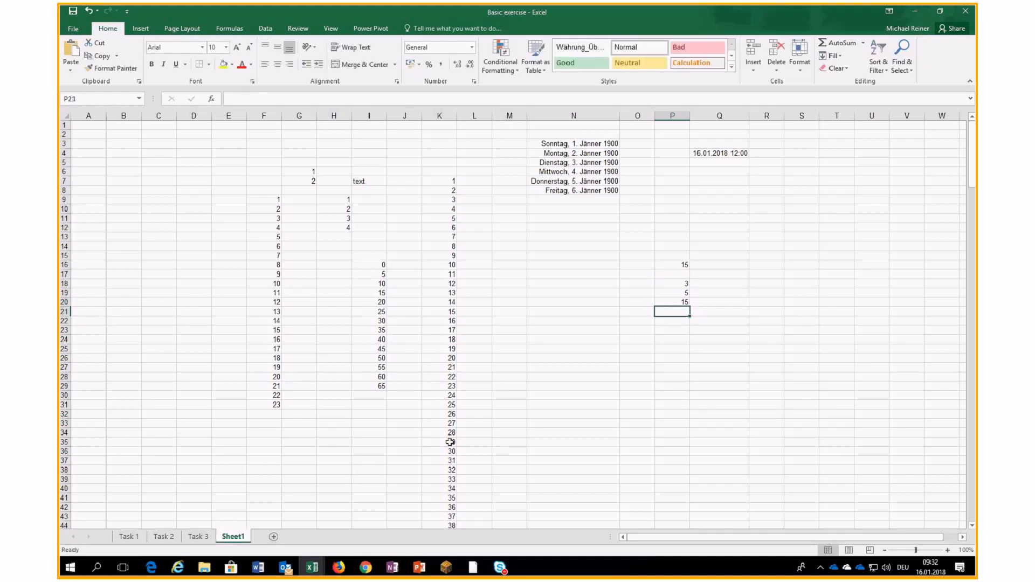
left_click(681, 301)
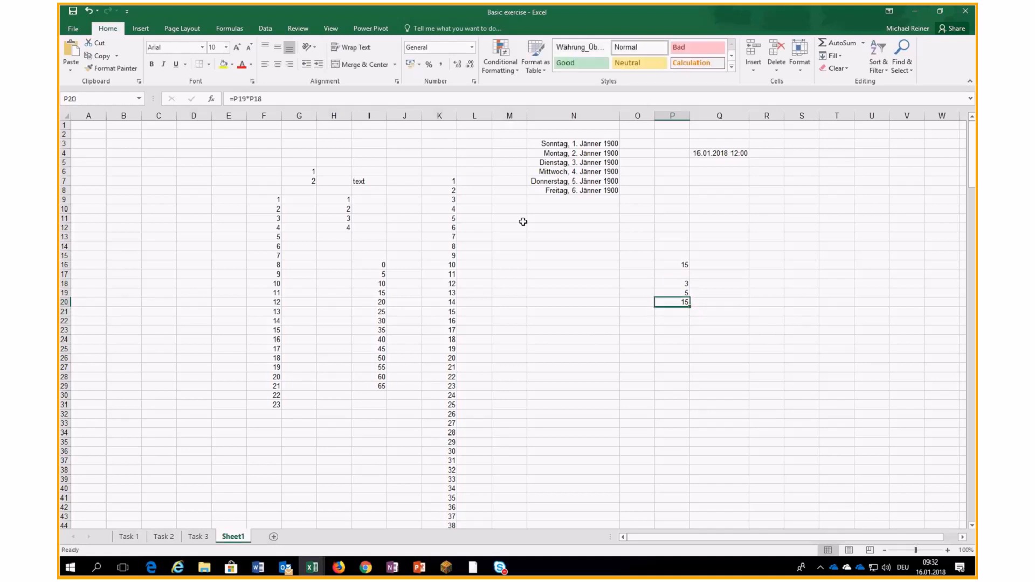
left_click(271, 97)
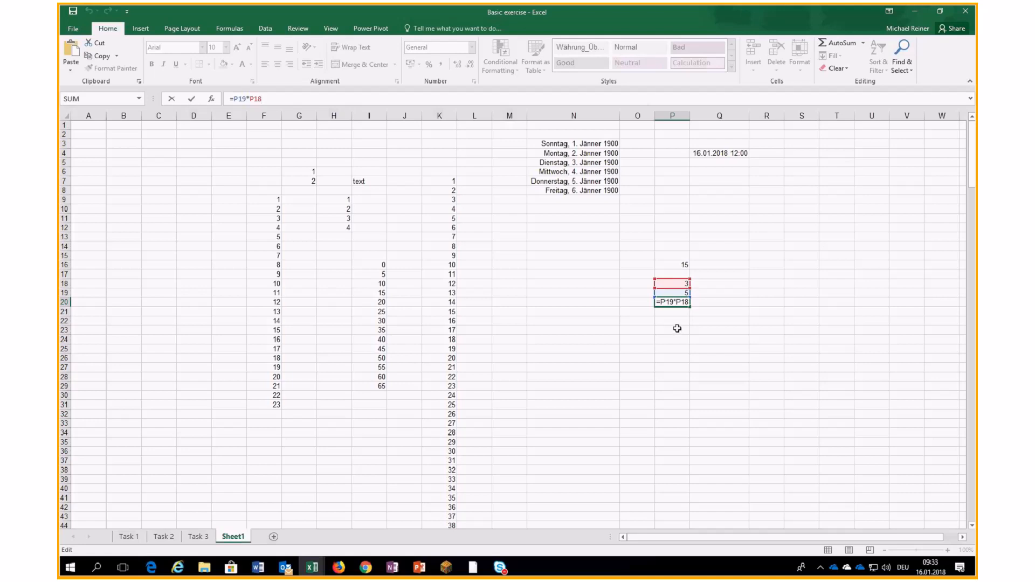
key("Return")
- Copy P20's formula into P30, where it becomes =P29*P28
left_click(682, 301)
key("ctrl+c")
left_click(682, 395)
key("ctrl+v")
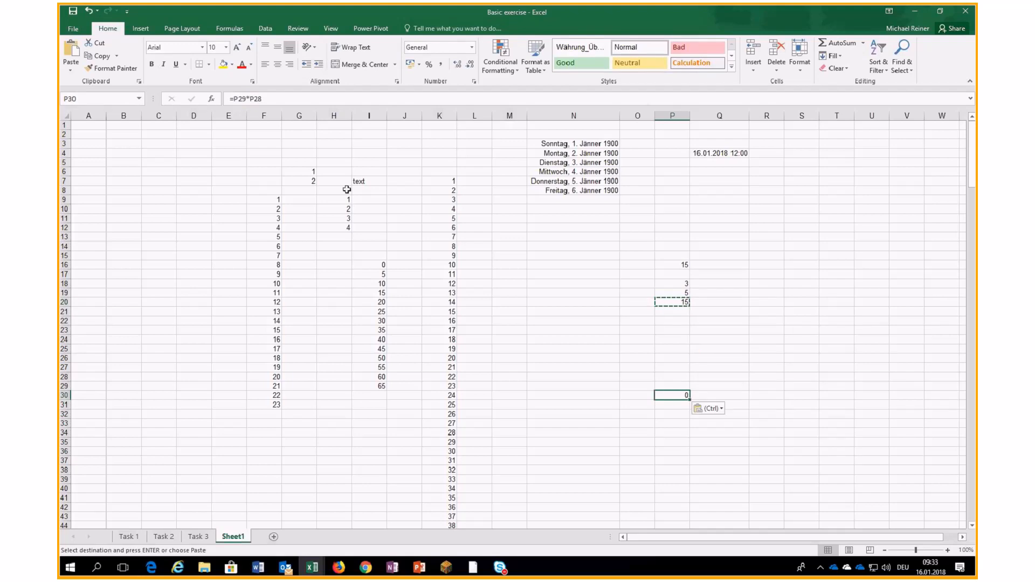
left_click(288, 100)
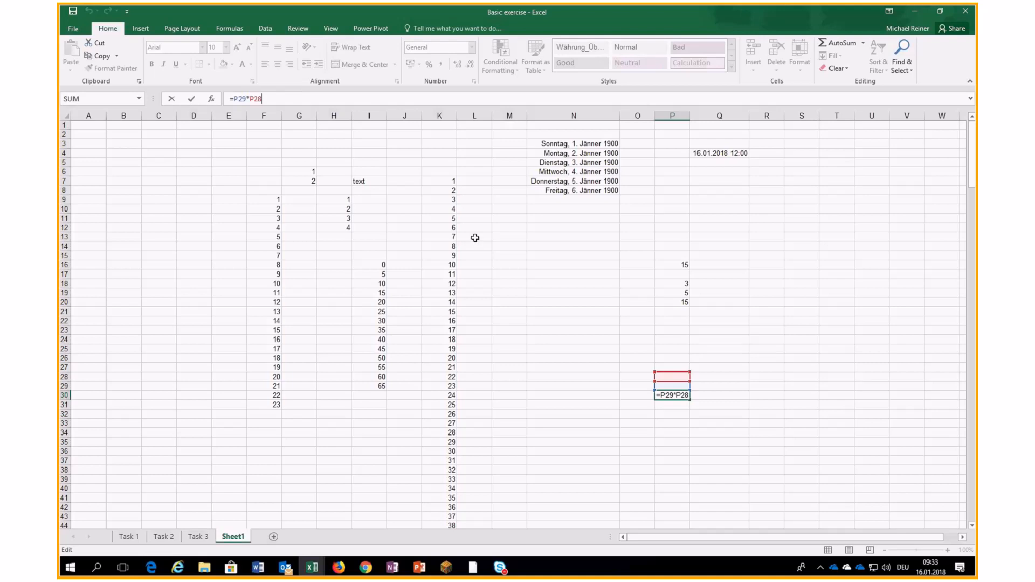
key("Return")
- Compare the references in the P20 and P30 formulas without changing them
left_click(680, 305)
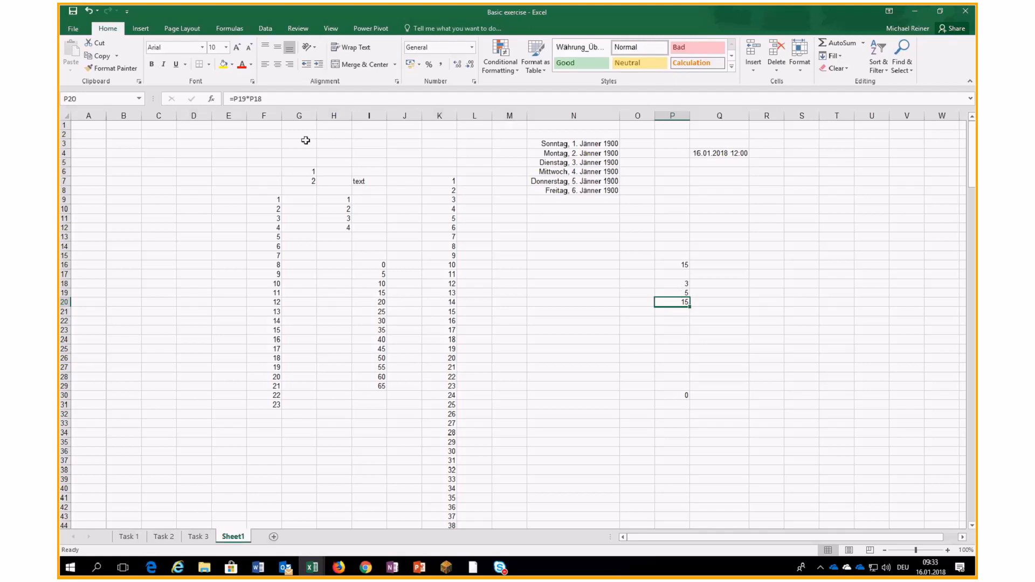
key("F2")
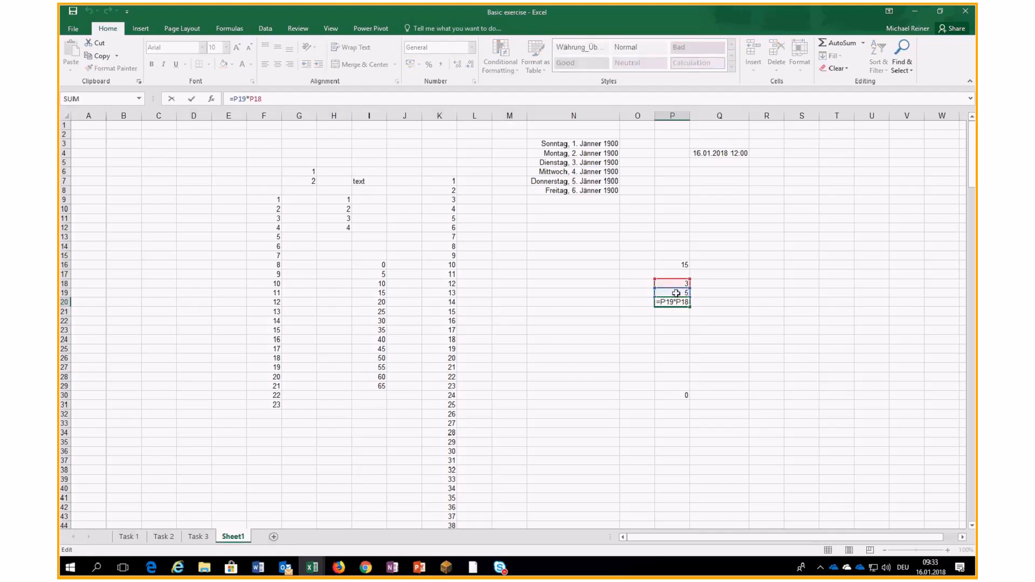
key("Escape")
left_click(678, 395)
key("F2")
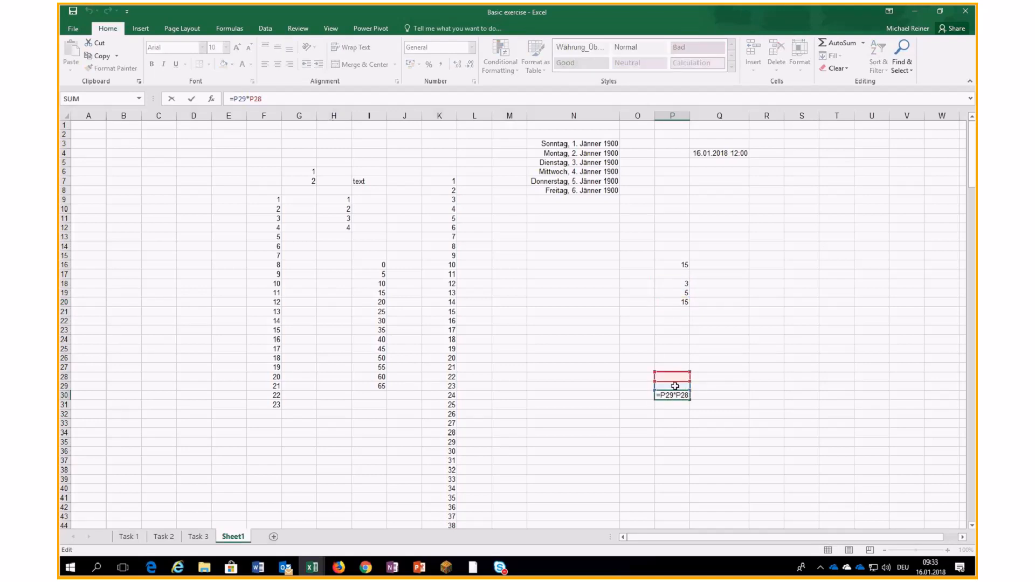
left_click(614, 339)
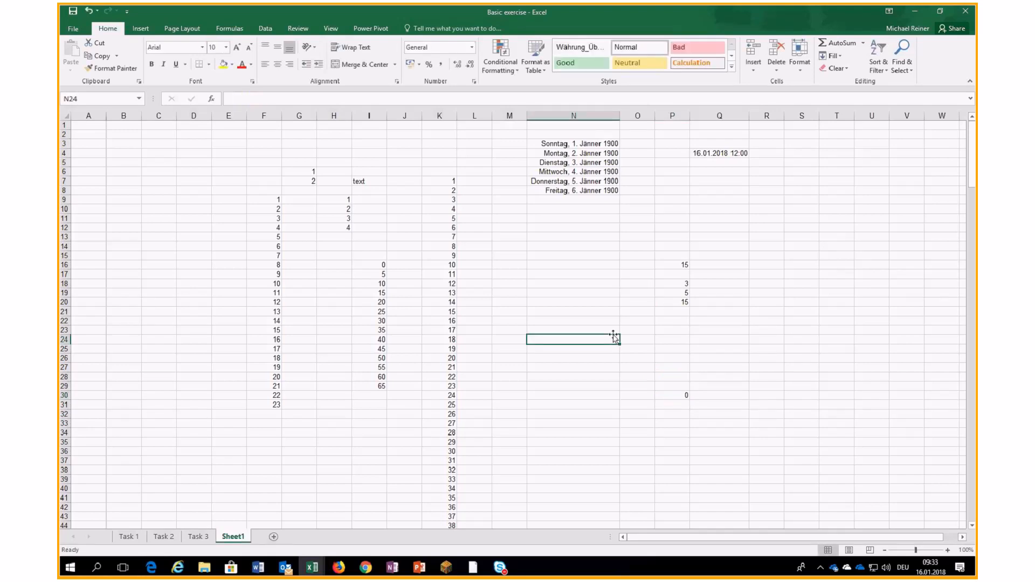
- Enter 3 in Q18 and 5 in Q19
left_click(718, 284)
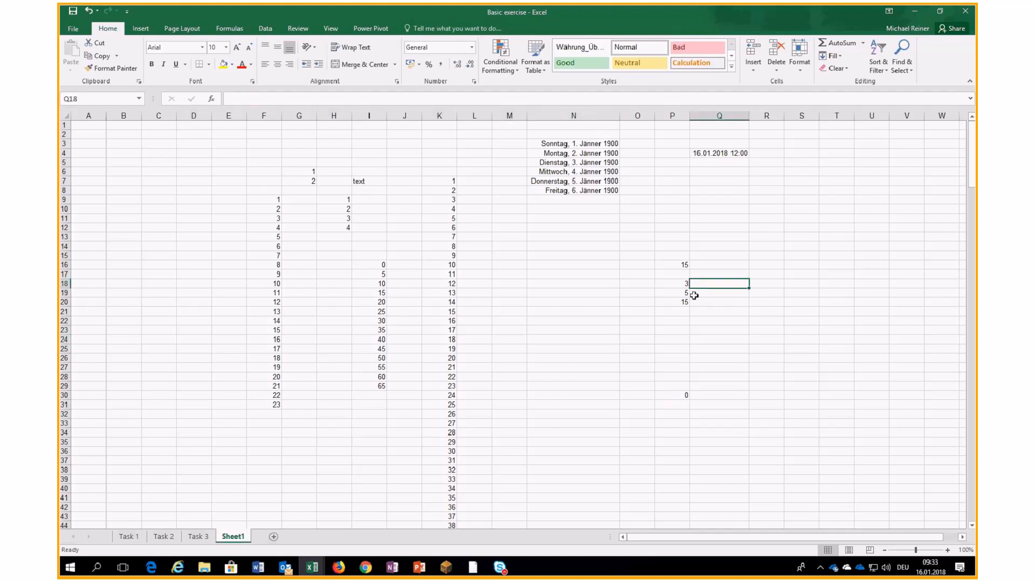
type("3")
key("Return")
type("5")
key("Return")
- Start a formula in Q20 that references Q18
type("=")
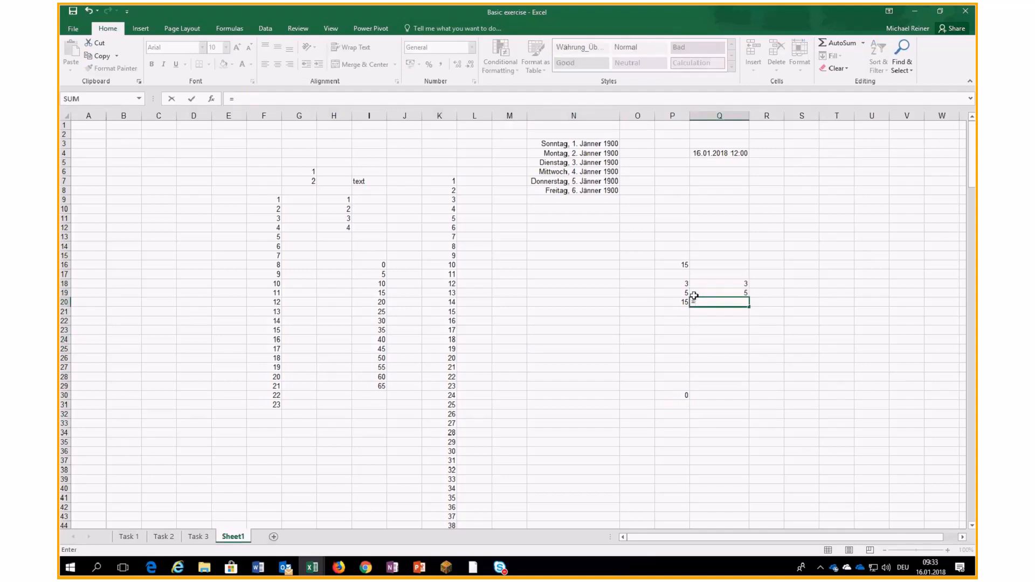
left_click(730, 283)
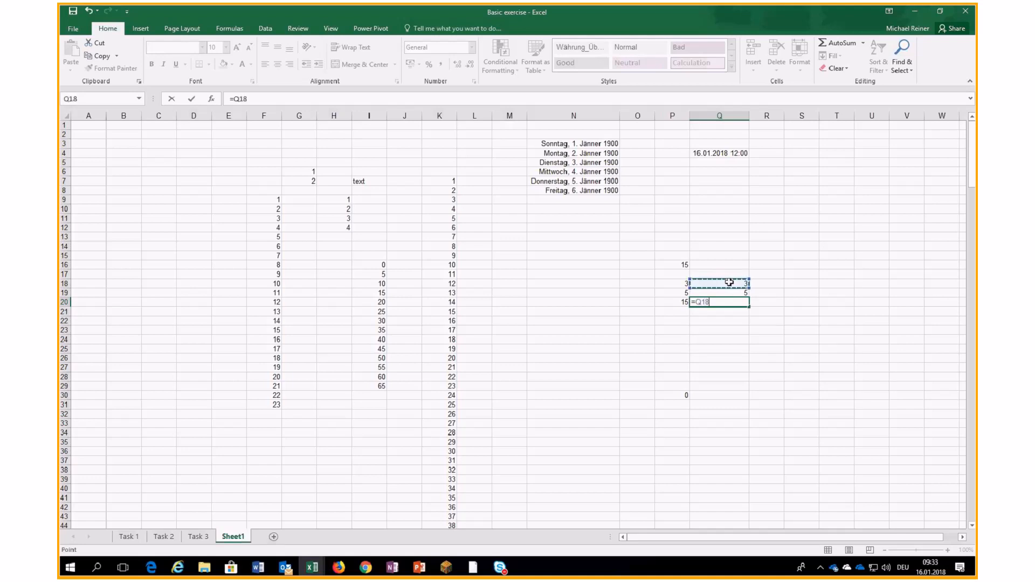
key("Right")
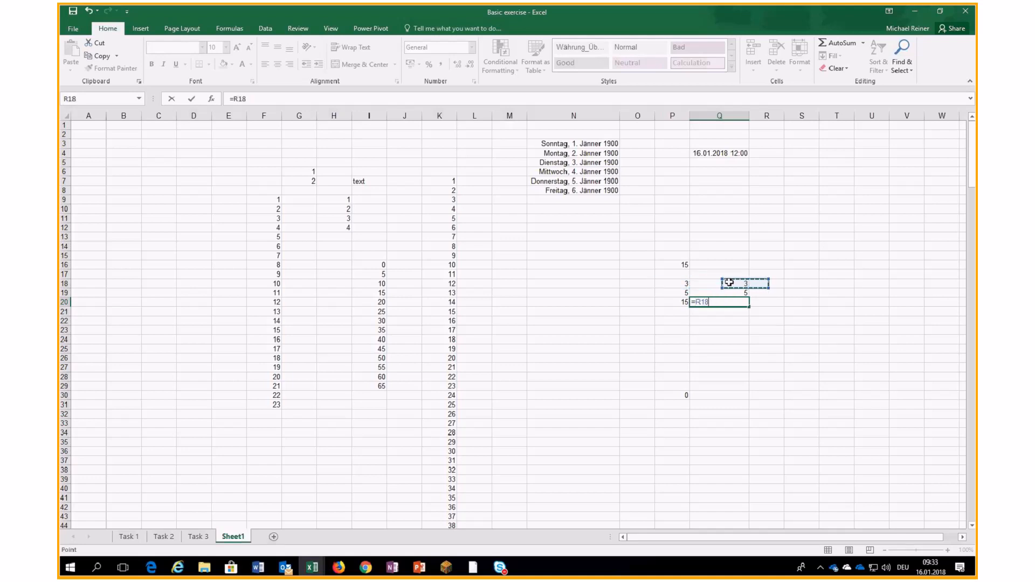
key("Left")
key("Up")
key("Down")
key("Right")
key("Left")
left_click(603, 286)
left_click(600, 237)
left_click(730, 235)
left_click(741, 267)
left_click(724, 284)
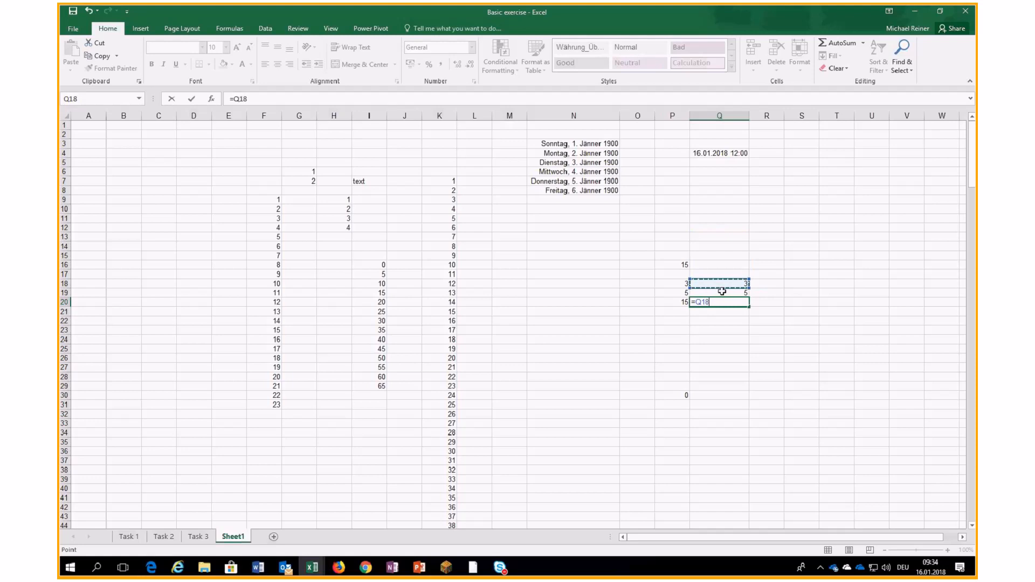
- Finish Q20 as =$Q$18*$Q$19, using $ signs and F4, showing 15
left_click(236, 101)
type("$")
key("Right")
type("$")
left_click_drag(238, 101, 255, 101)
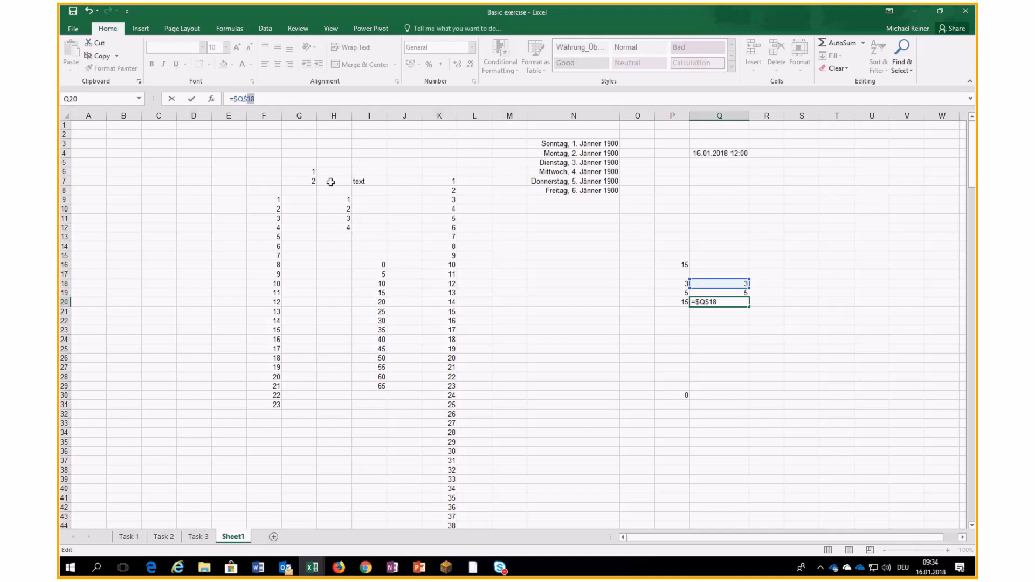
left_click(273, 102)
type("*")
left_click(693, 291)
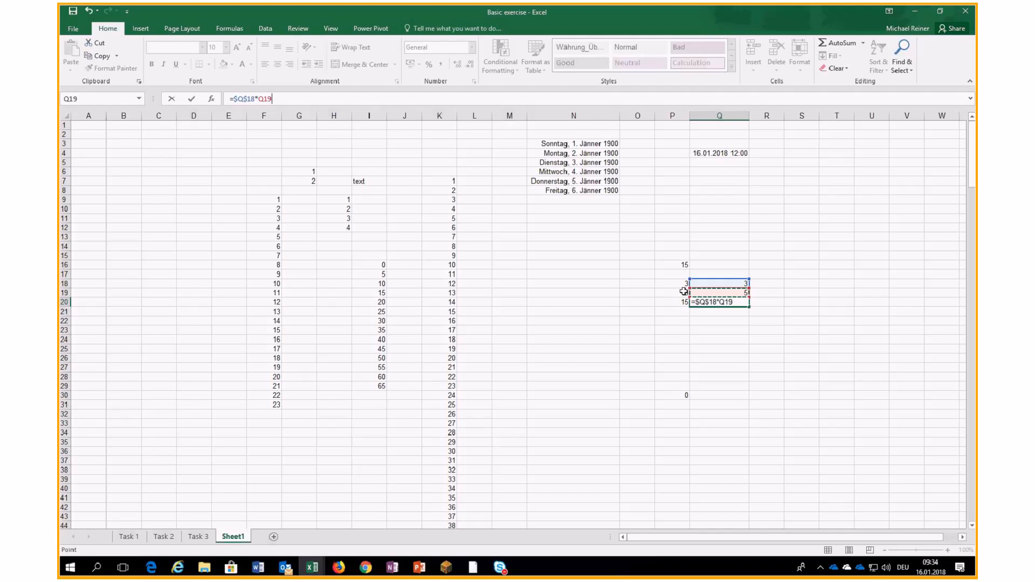
key("F4")
key("Return")
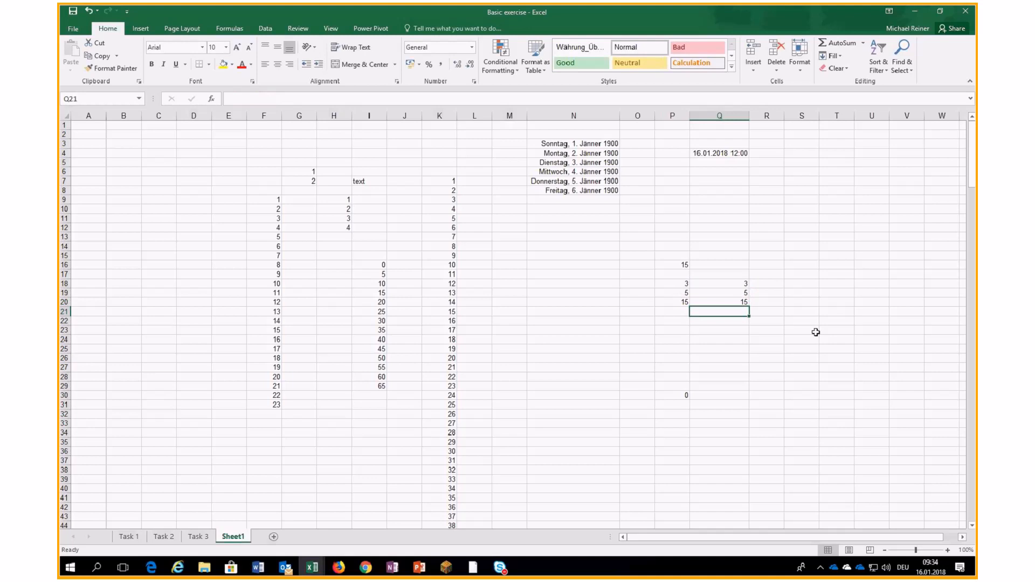
left_click(729, 302)
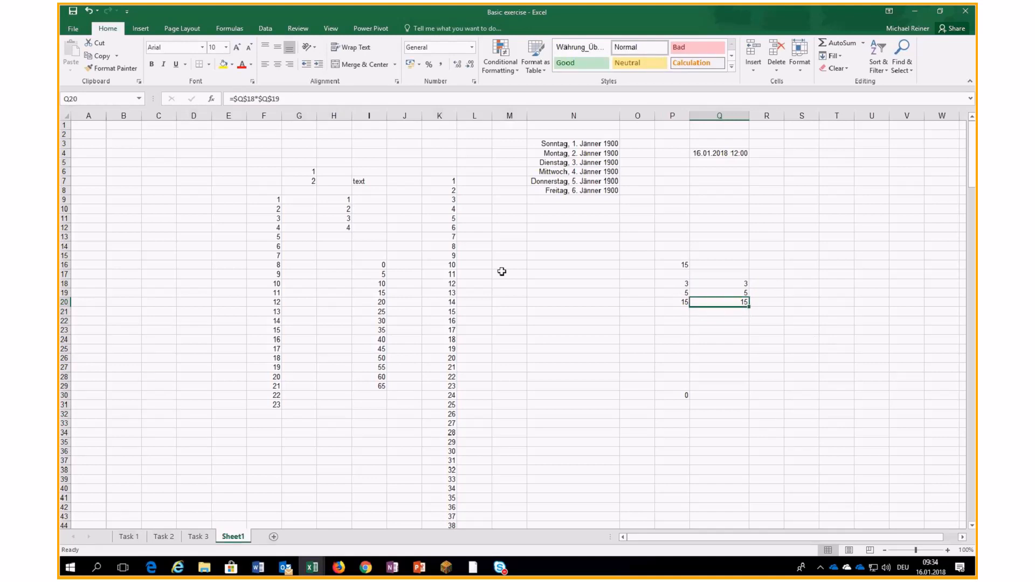
- Paste the Q20 formula into Q24:Q29
key("ctrl+c")
right_click(710, 302)
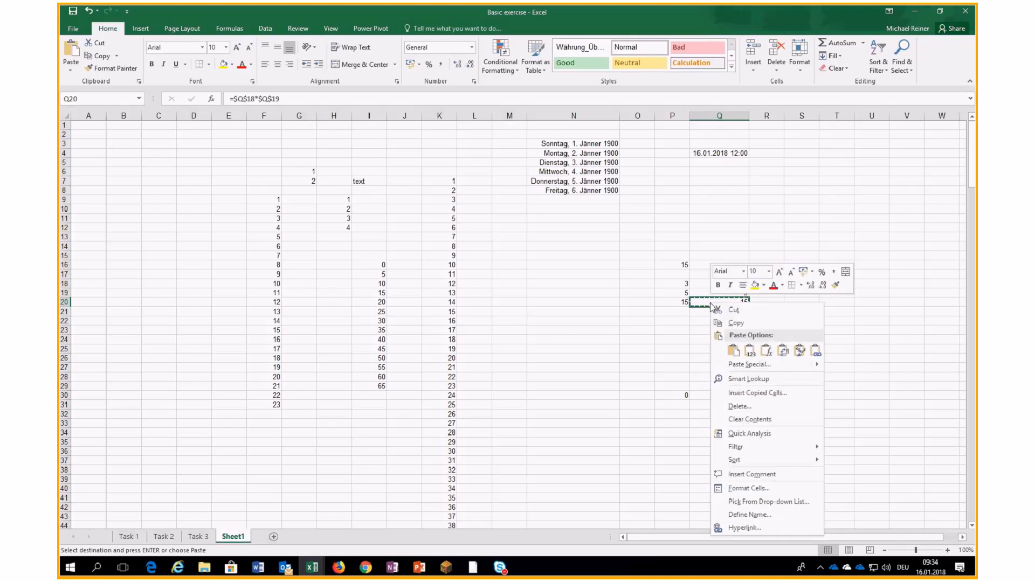
left_click(723, 327)
left_click_drag(723, 339, 718, 387)
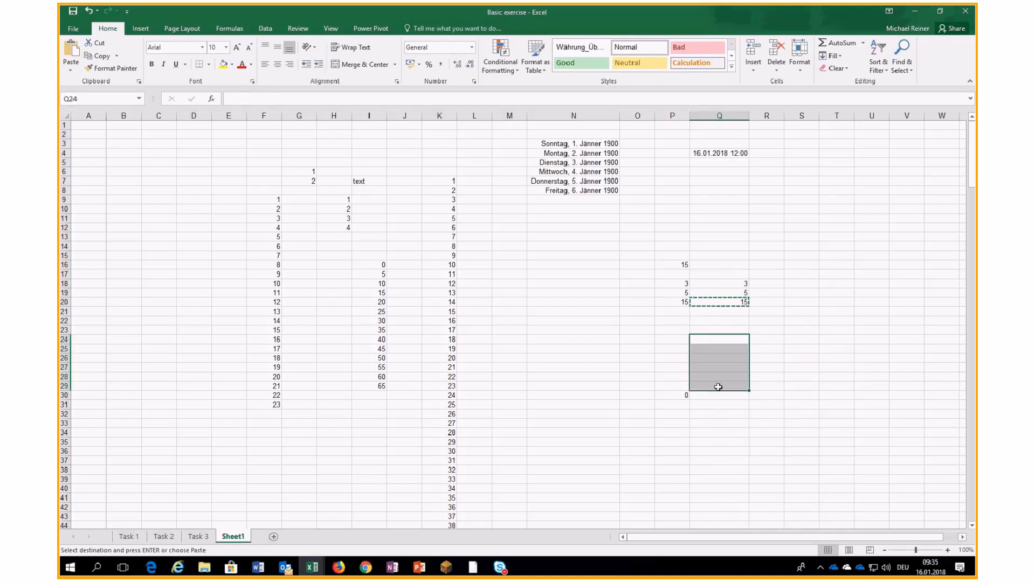
right_click(718, 387)
left_click(743, 201)
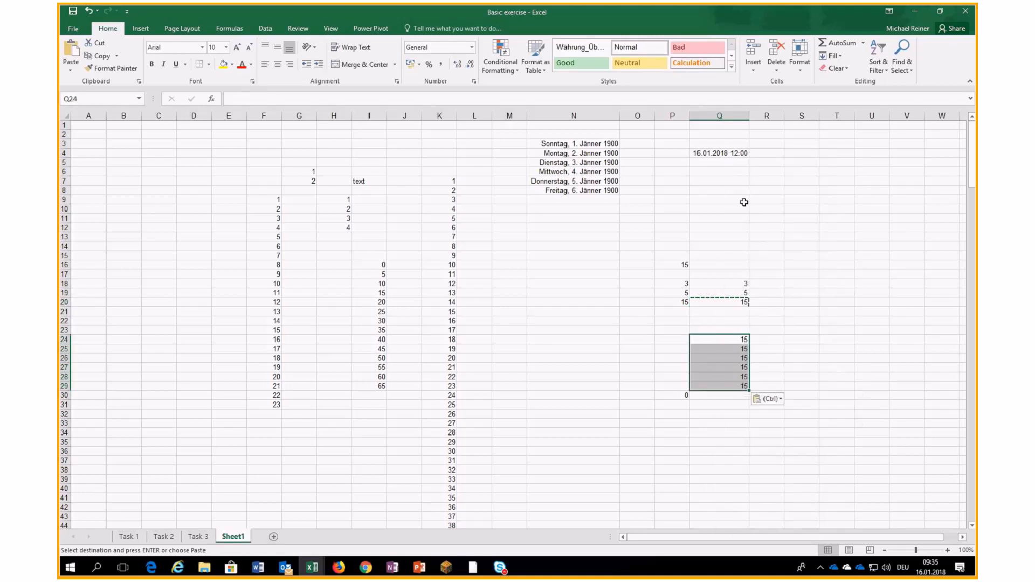
- Check that the Q24 and Q26 formulas still reference $Q$18 and $Q$19
left_click(738, 338)
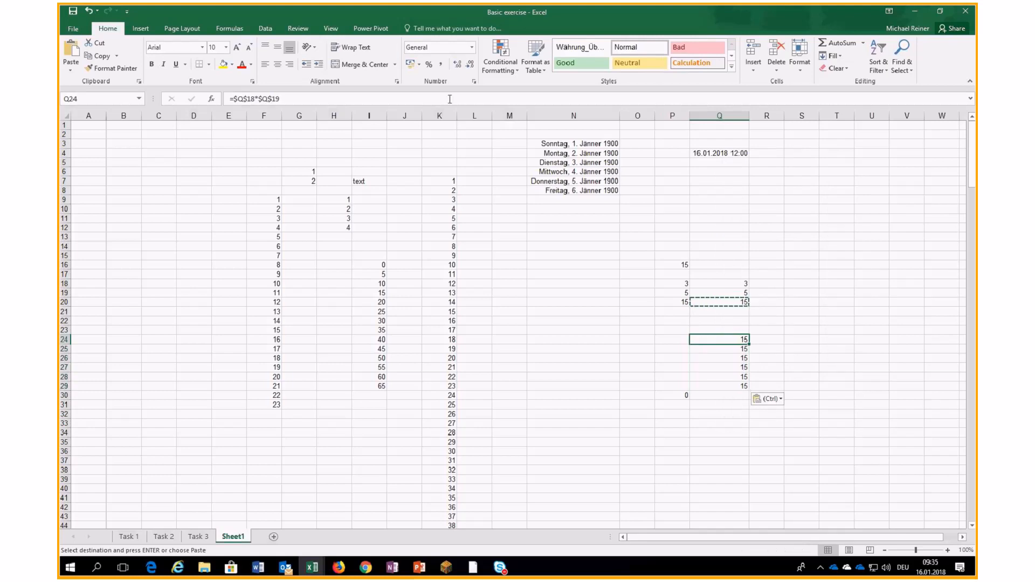
key("F2")
left_click(724, 359)
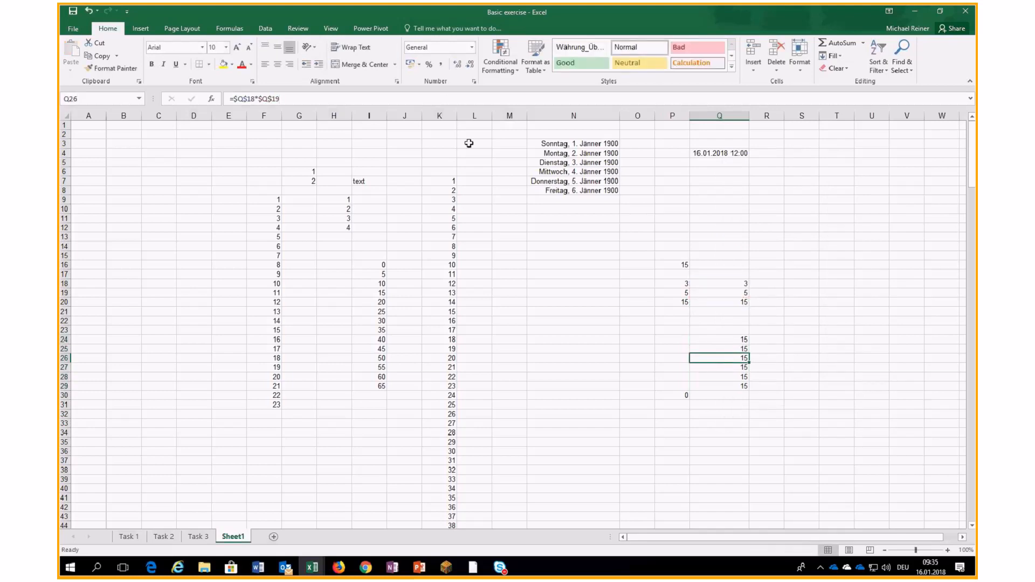
key("F2")
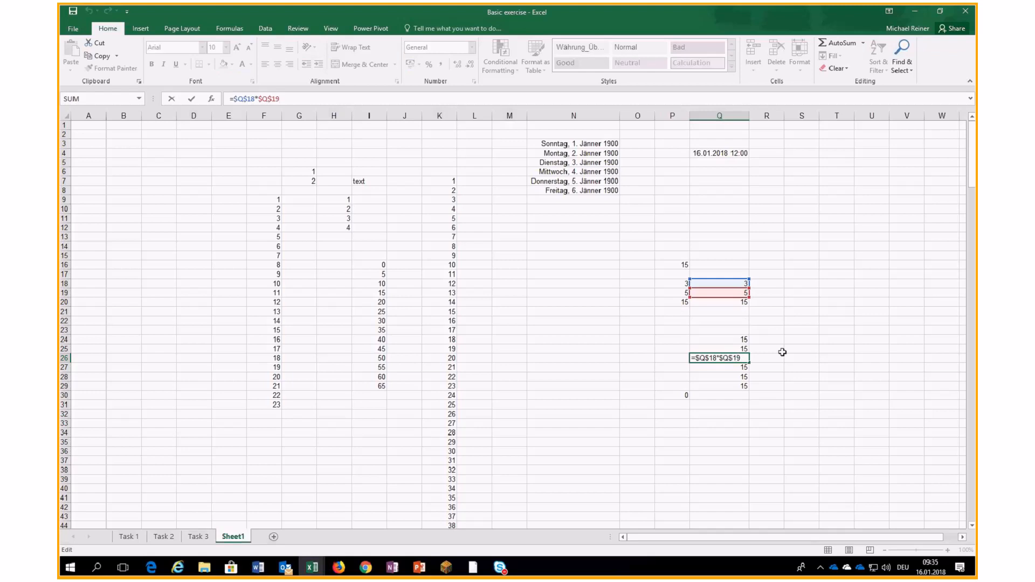
key("Escape")
- Copy Q24's formula into R24:T24 and confirm T24 keeps the fixed references
left_click(730, 338)
key("ctrl+c")
left_click_drag(765, 339, 837, 337)
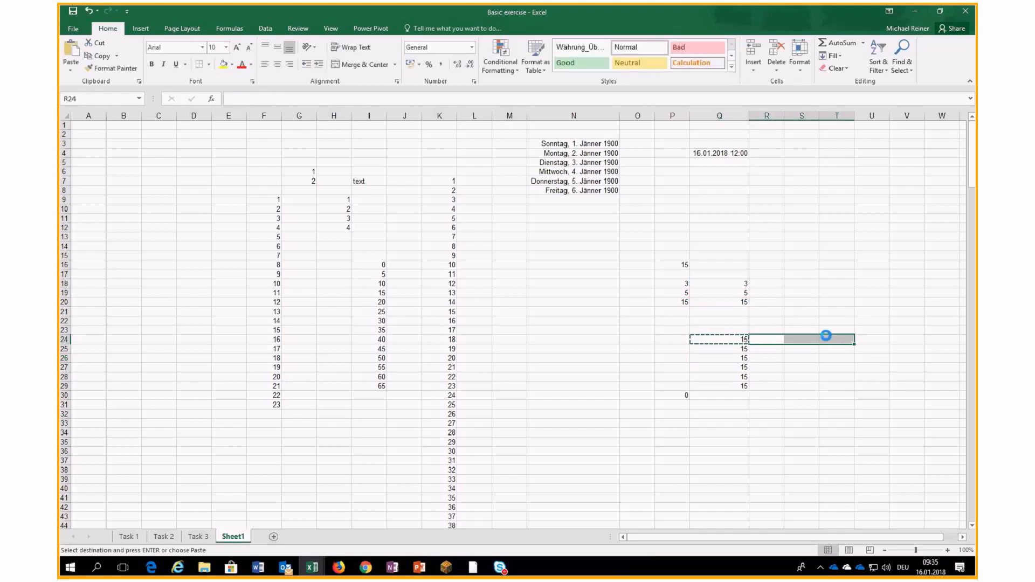
key("ctrl+v")
left_click(827, 337)
left_click(357, 97)
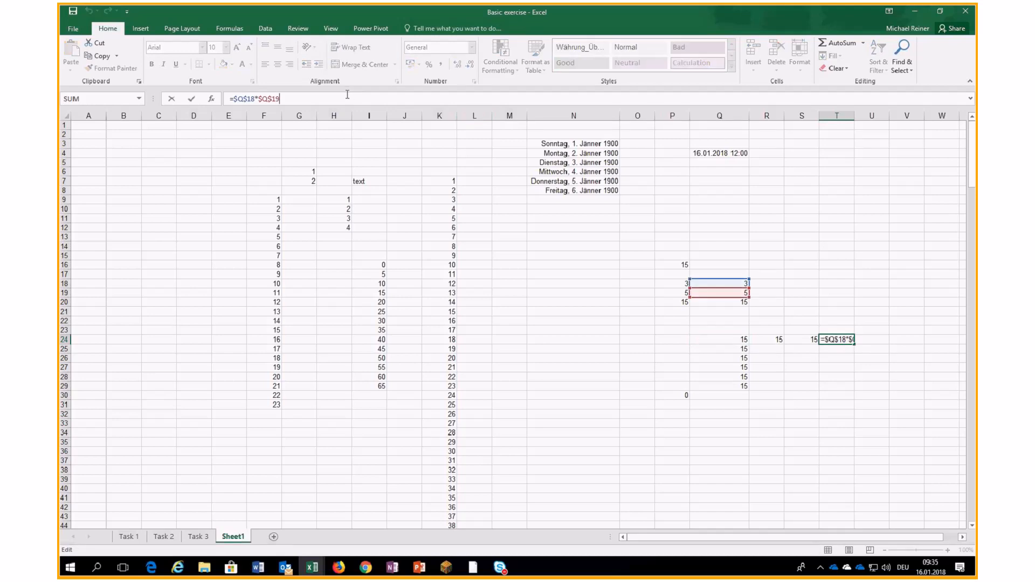
left_click(694, 339)
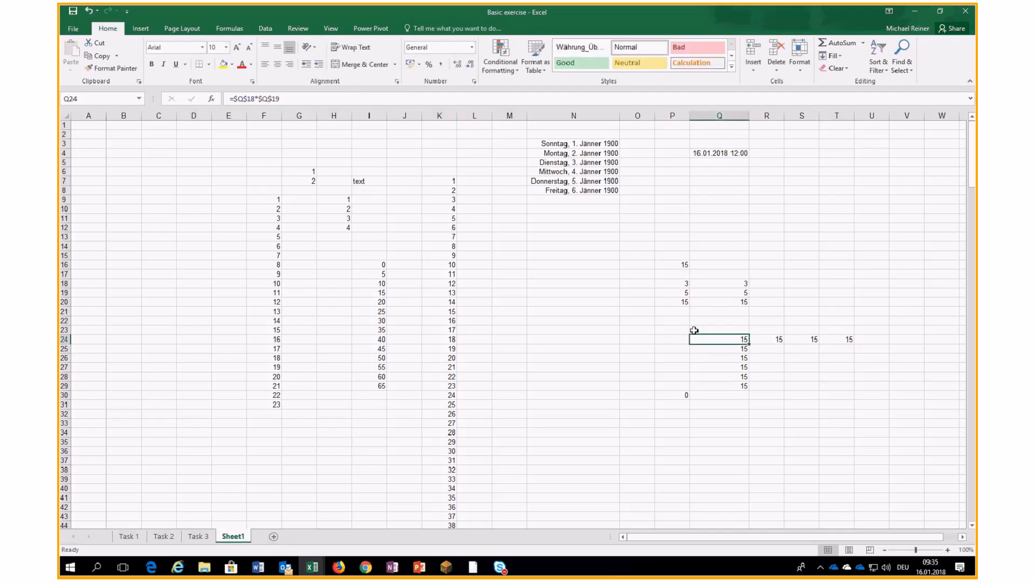
left_click(230, 28)
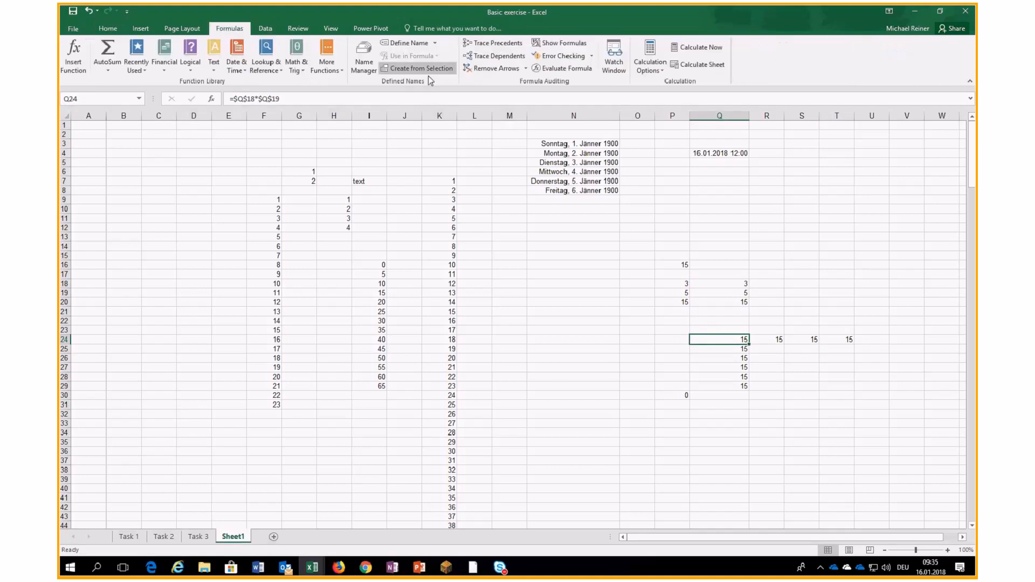
left_click(671, 301)
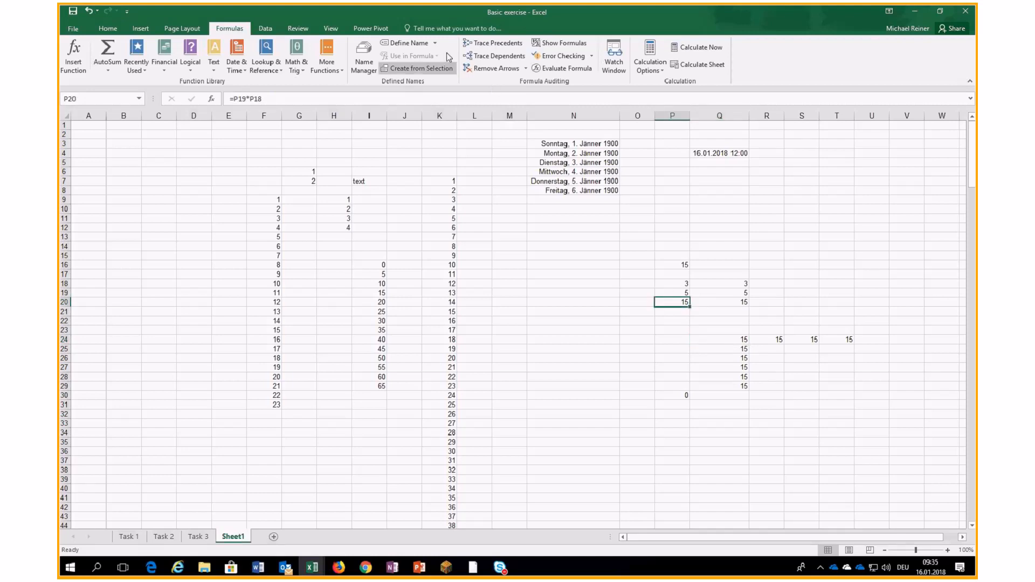
left_click(493, 43)
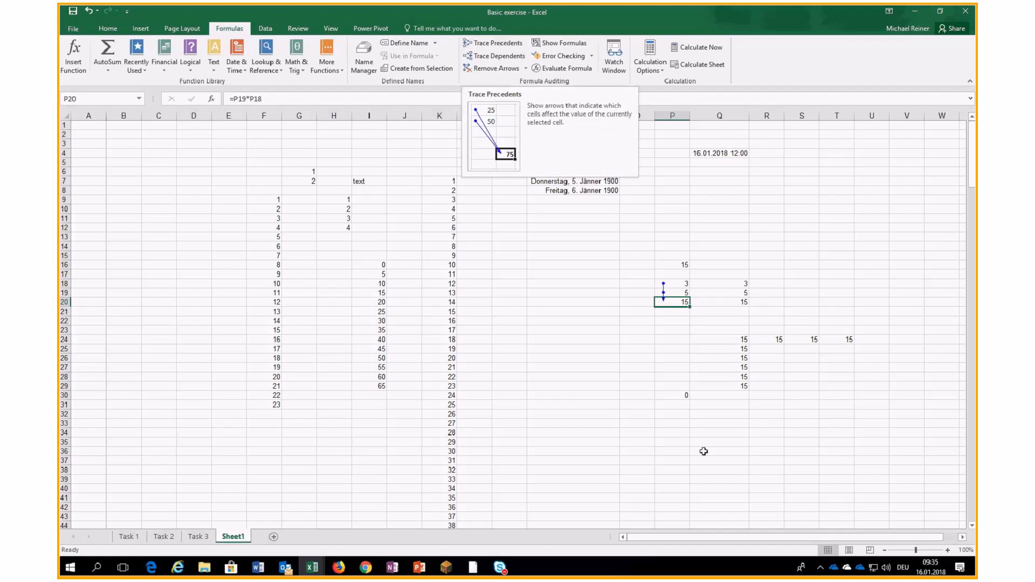
left_click(674, 396)
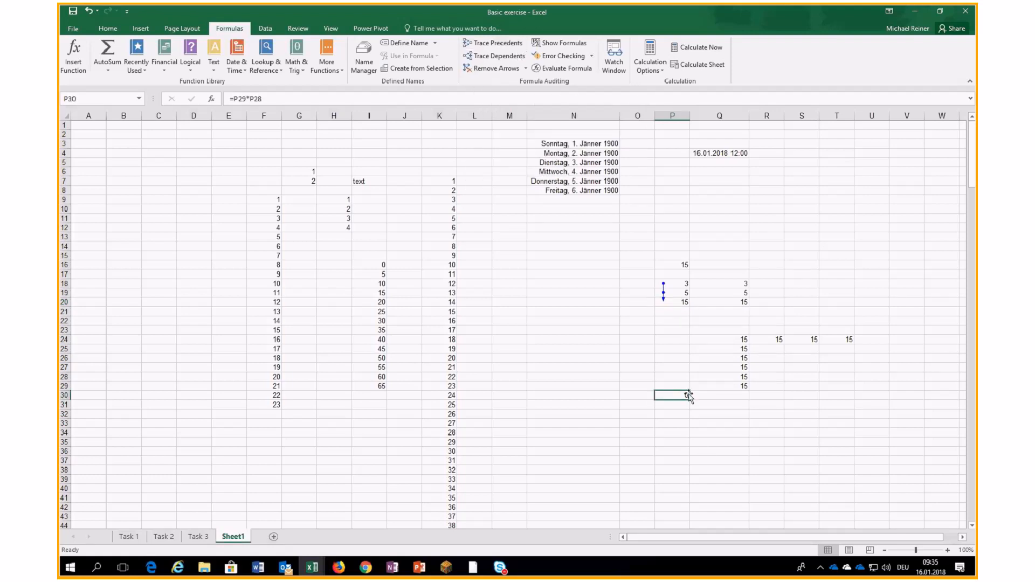
left_click(493, 43)
left_click(740, 339)
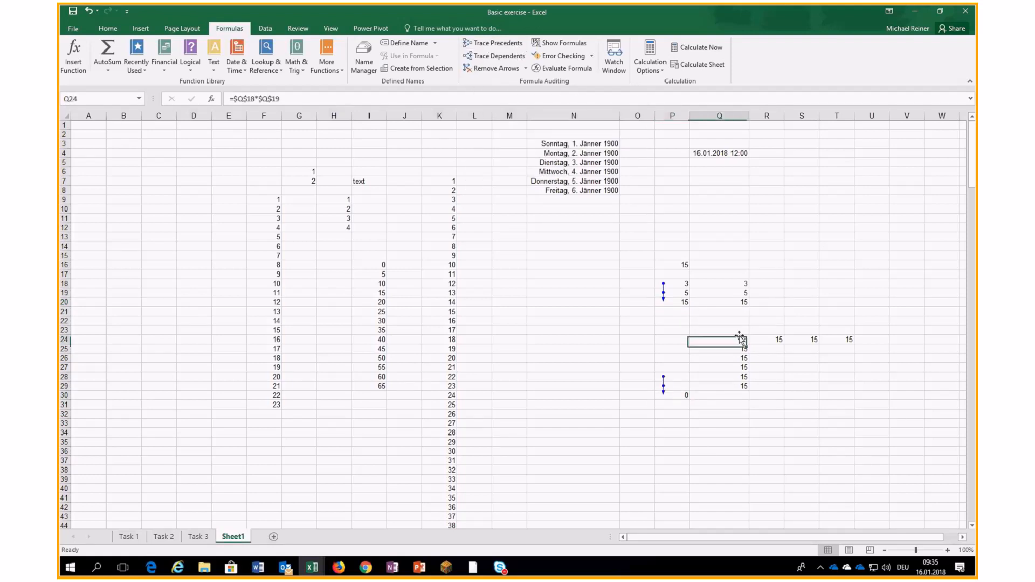
left_click(492, 43)
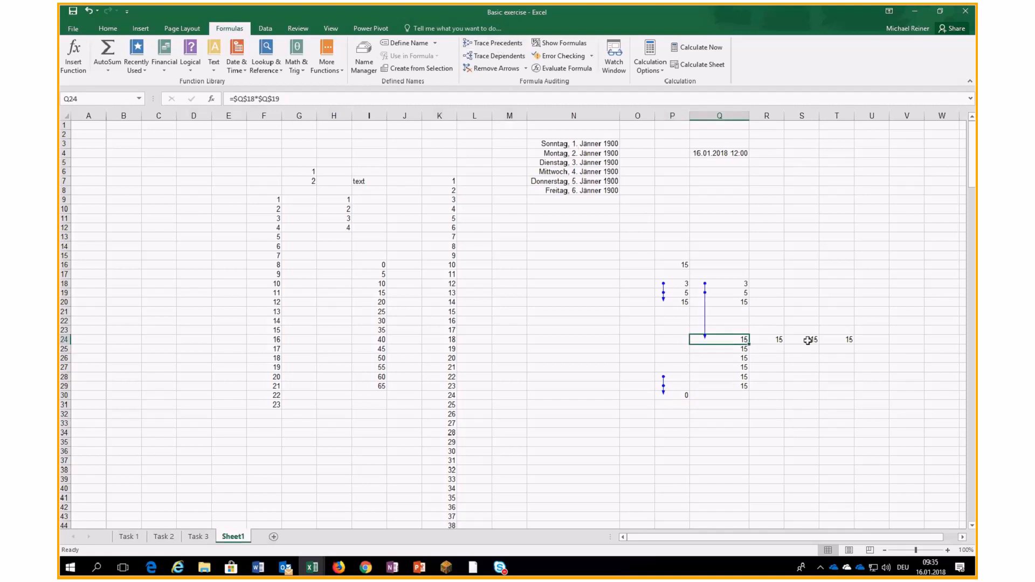
left_click(807, 341)
left_click(492, 43)
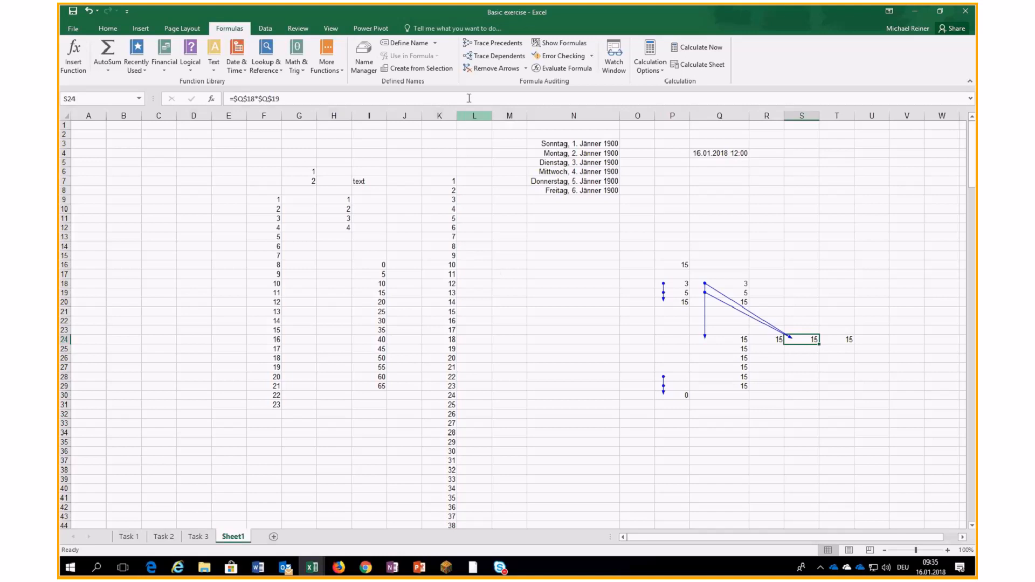
left_click(481, 67)
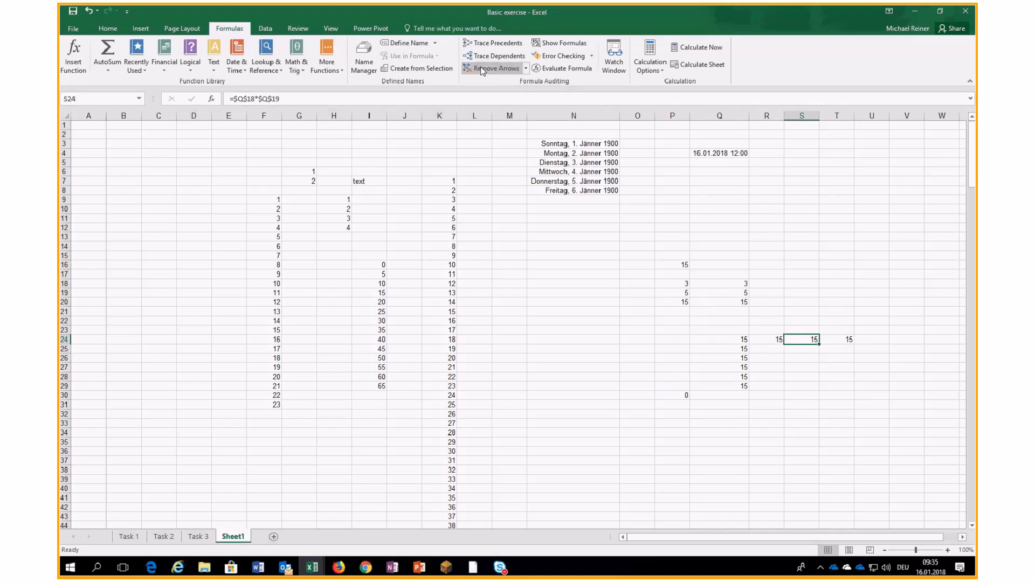
left_click(726, 282)
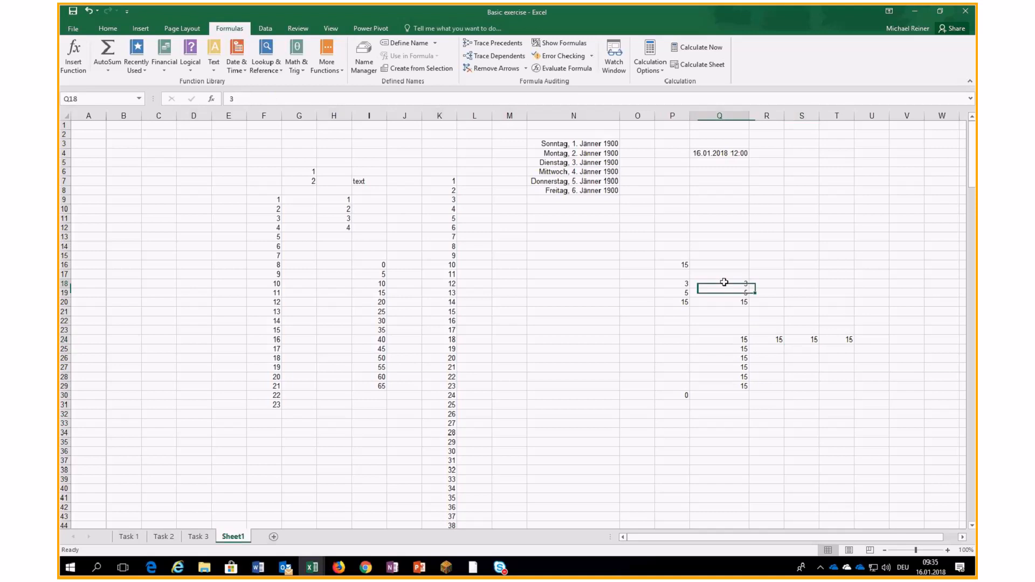
left_click(503, 57)
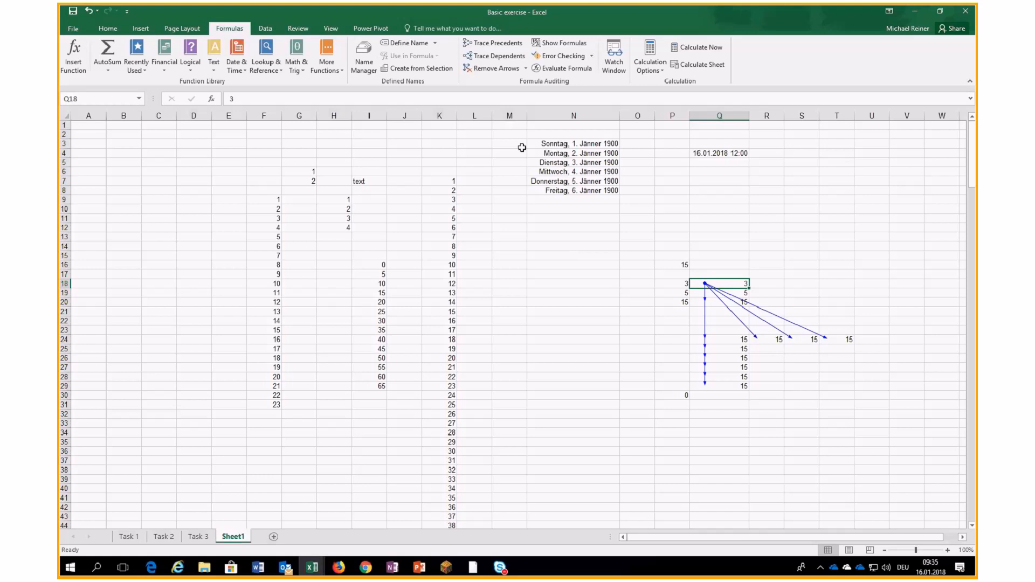
left_click(503, 69)
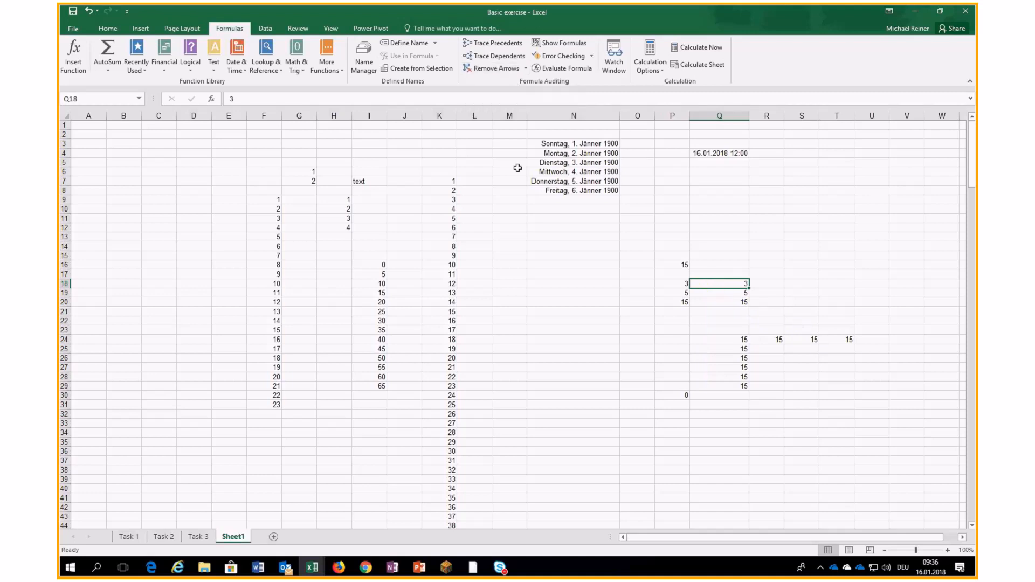
left_click(677, 286)
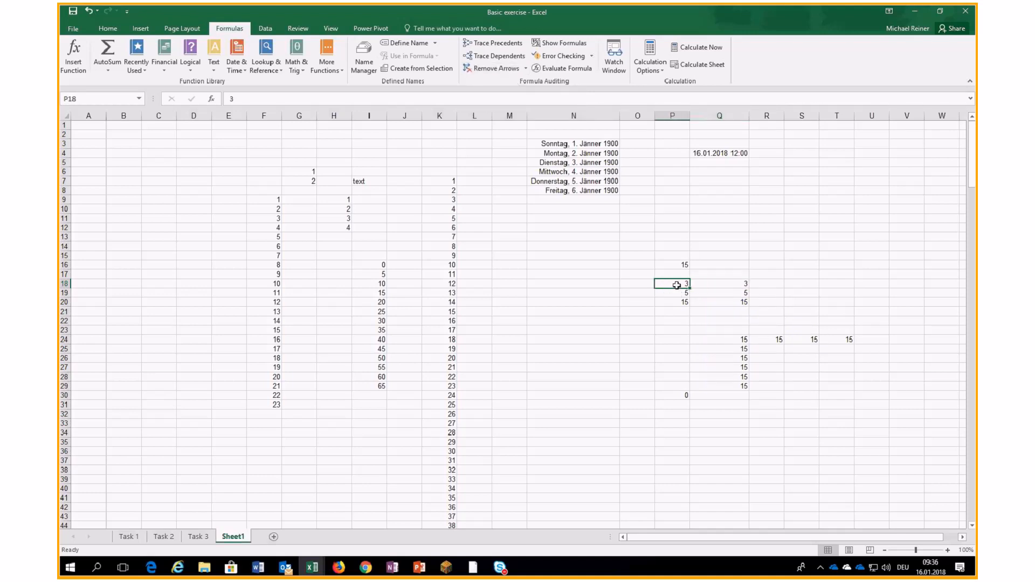
left_click(677, 302)
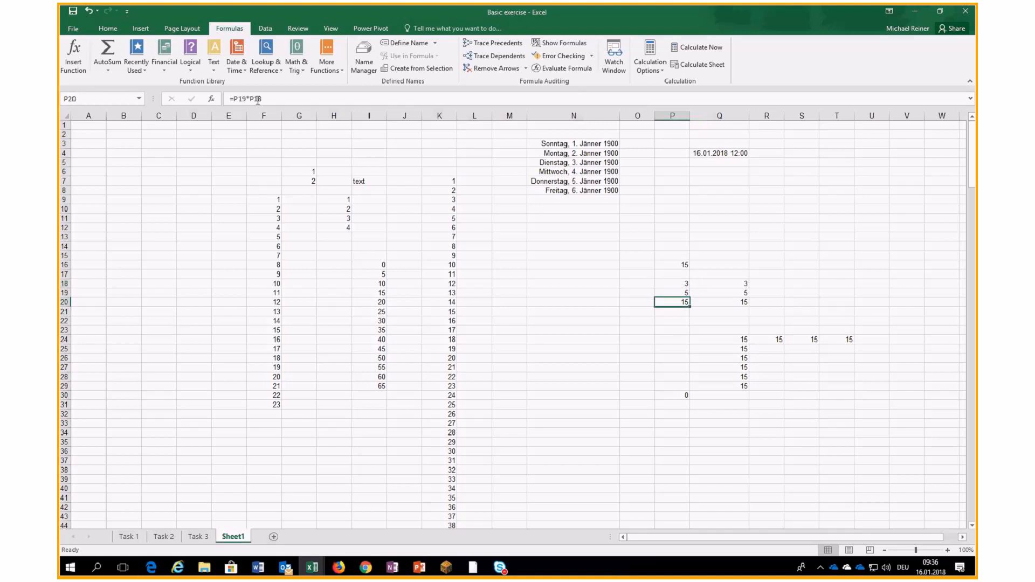
left_click(717, 300)
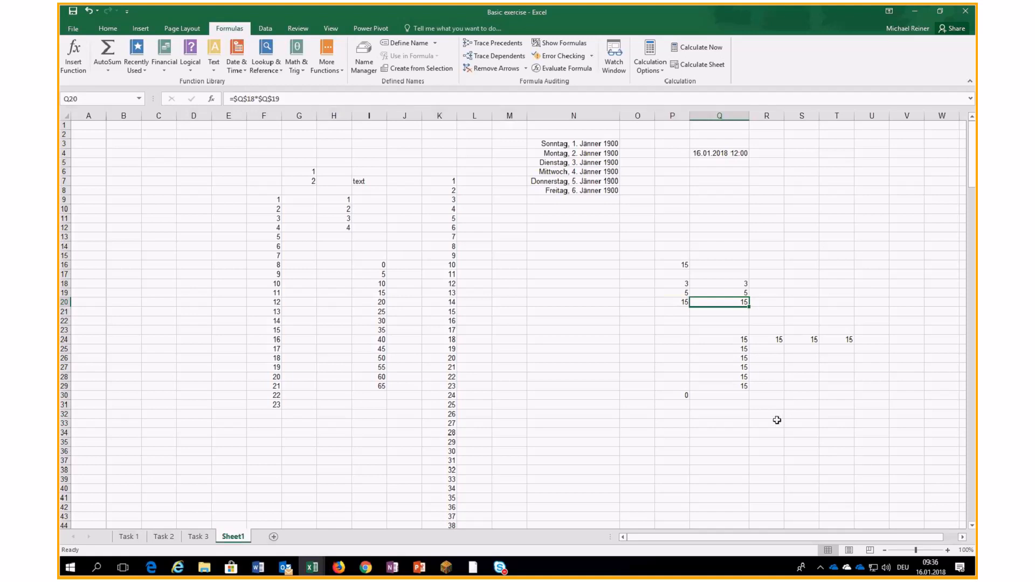
left_click(744, 420)
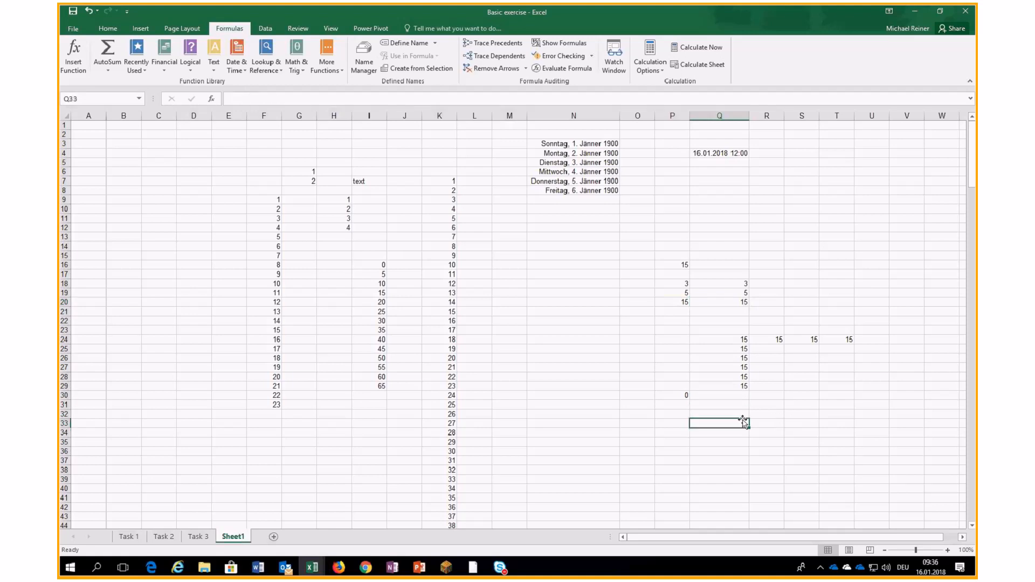
- Enter =Q$18*$Q19 in Q33 and fill it down through Q41
type("=")
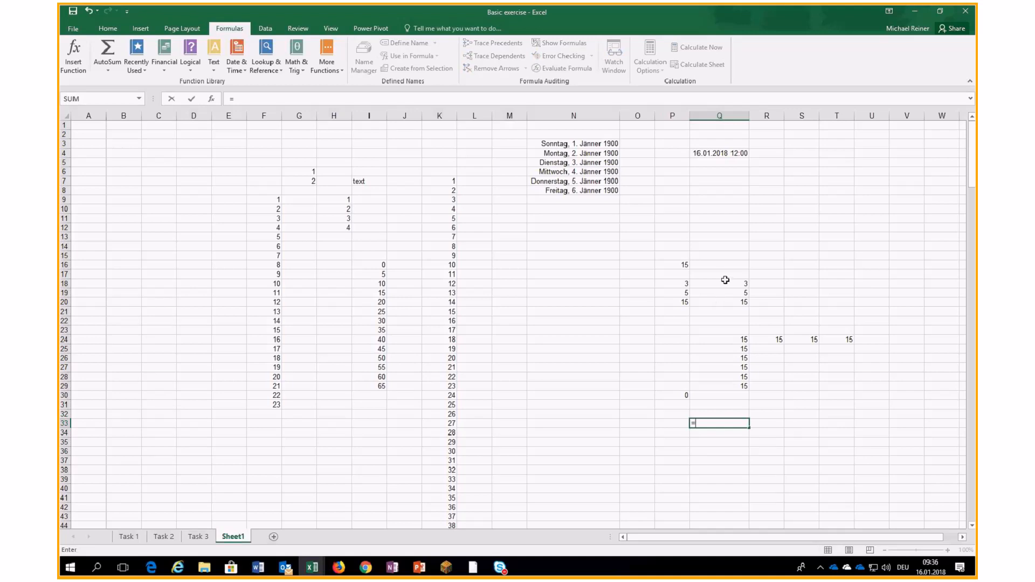
left_click(725, 283)
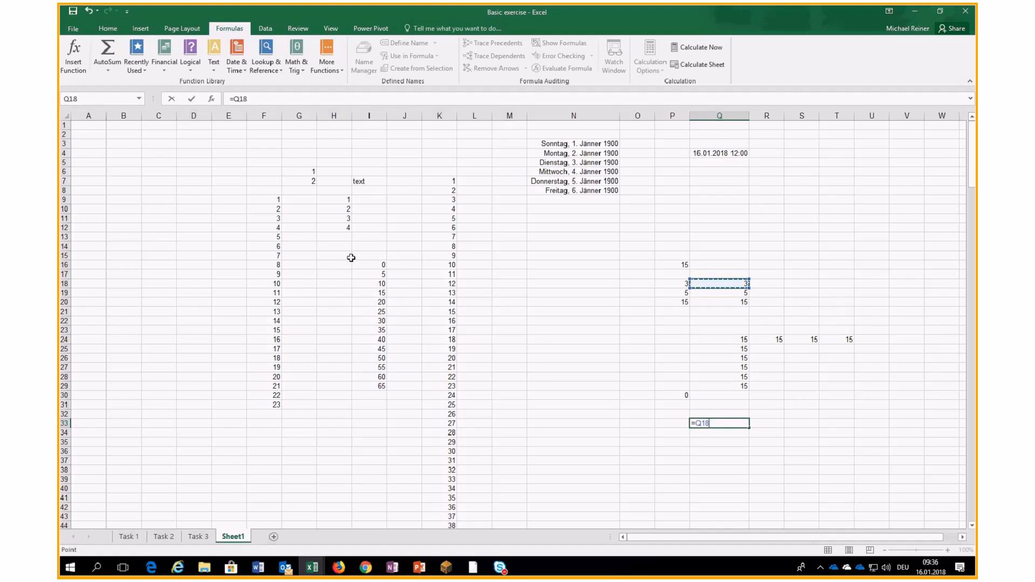
key("F4")
key("F4")
key("F4")
key("F4")
key("F4")
key("F4")
type("*")
left_click(728, 294)
key("F4")
key("F4")
key("F4")
key("Return")
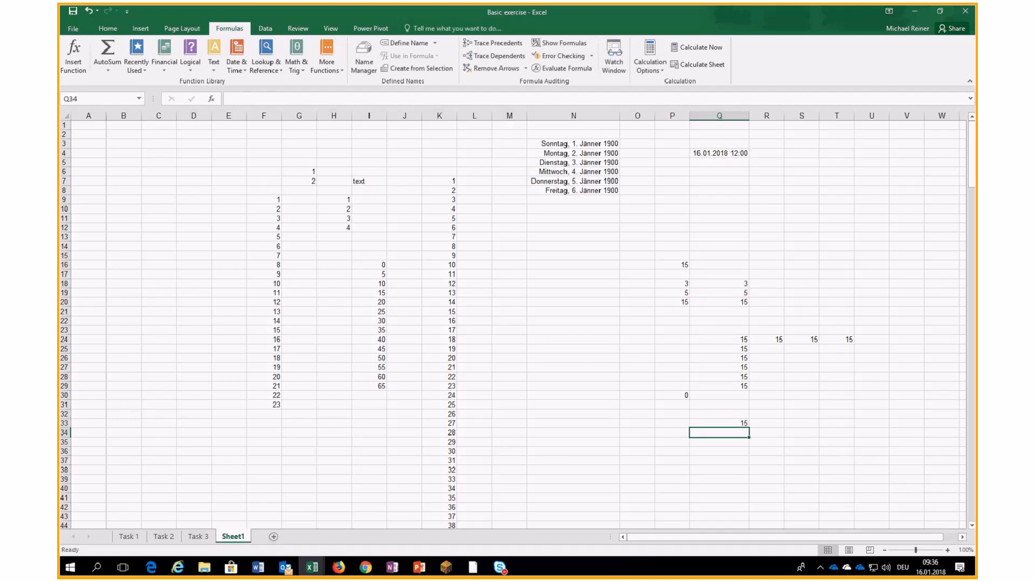
left_click(722, 424)
left_click_drag(753, 428, 755, 503)
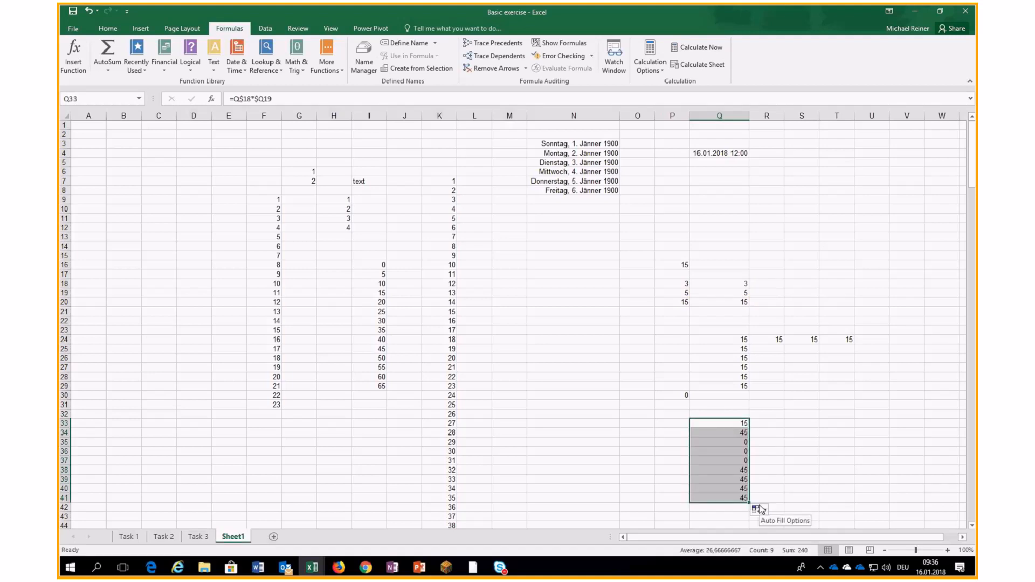
left_click(720, 423)
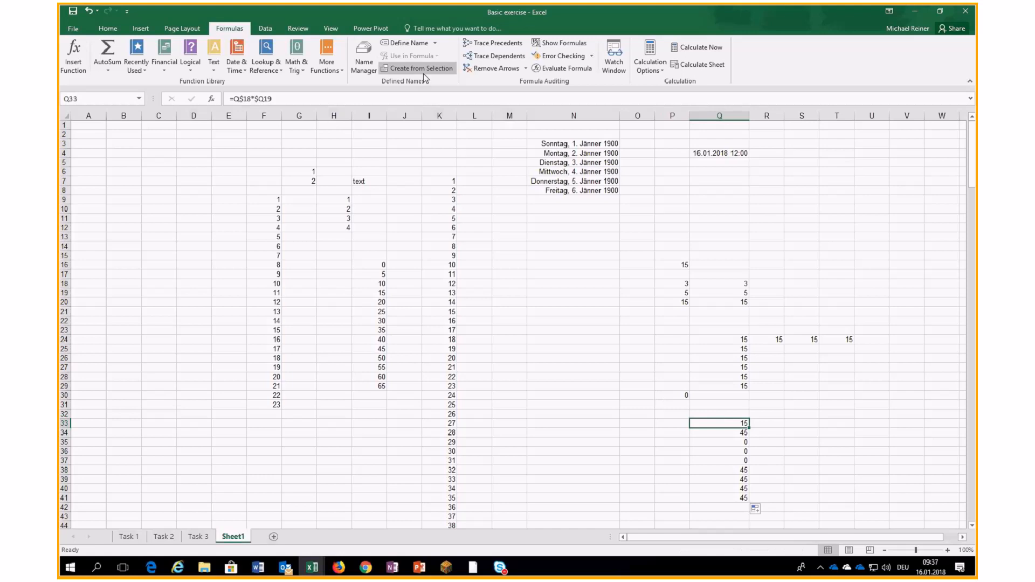
- Trace the precedents of Q33 and Q34
left_click(492, 43)
left_click(730, 432)
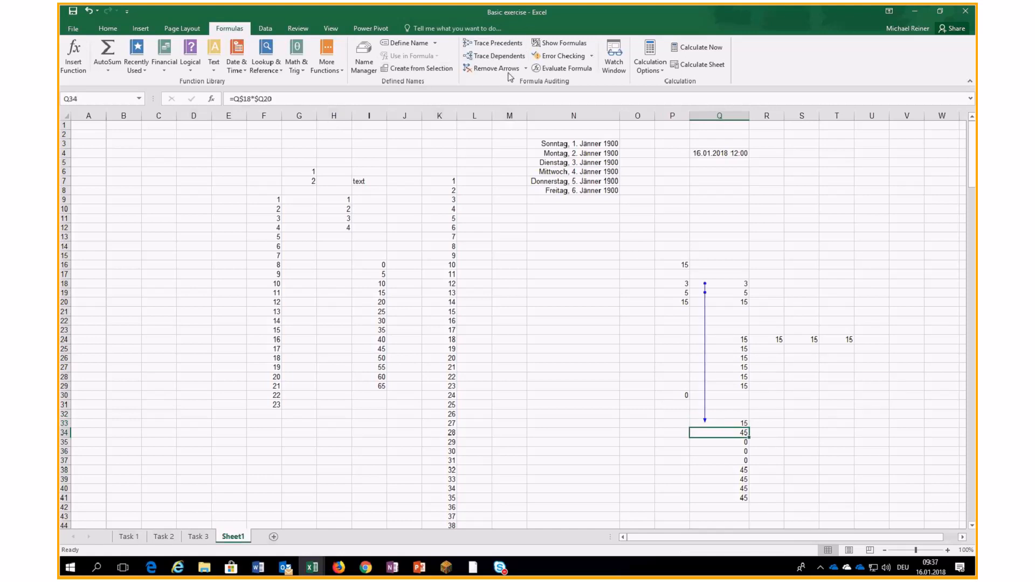
left_click(505, 43)
key("Down")
- Move Q33:Q41 to S33:S41 and trace precedents for S33, S34, S37 and S41
mouse_move(738, 423)
left_mouse_down()
mouse_move(734, 503)
mouse_move(803, 500)
left_mouse_up()
left_click(797, 423)
left_click(499, 44)
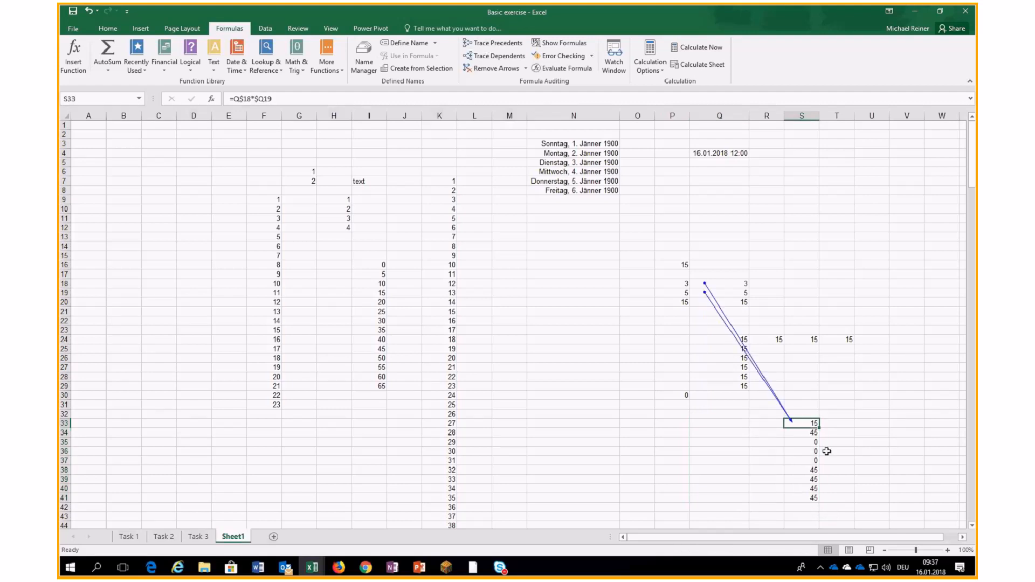
left_click(803, 431)
left_click(508, 49)
key("Down")
key("Down")
key("Down")
left_click(501, 39)
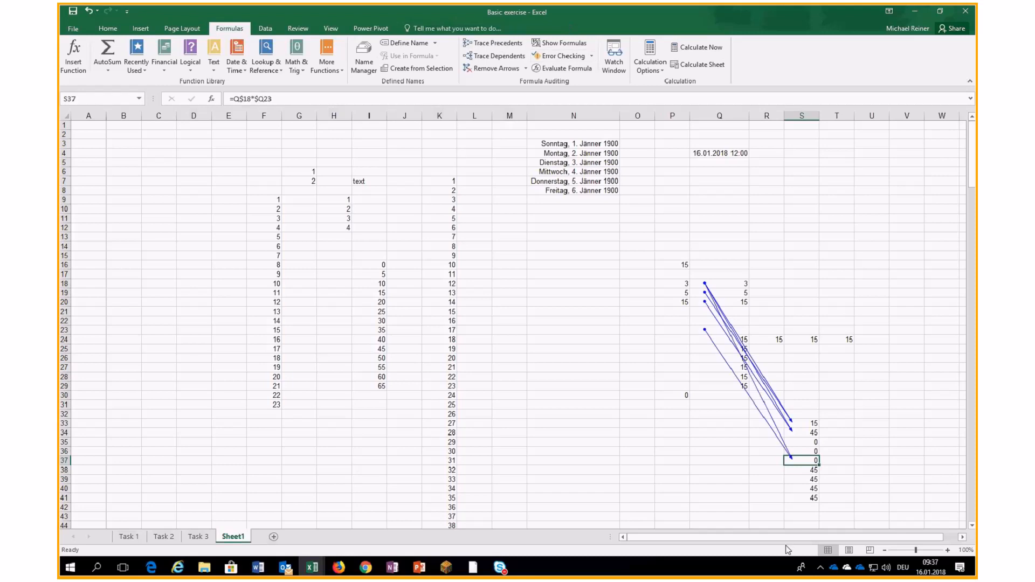
left_click(801, 498)
left_click(502, 43)
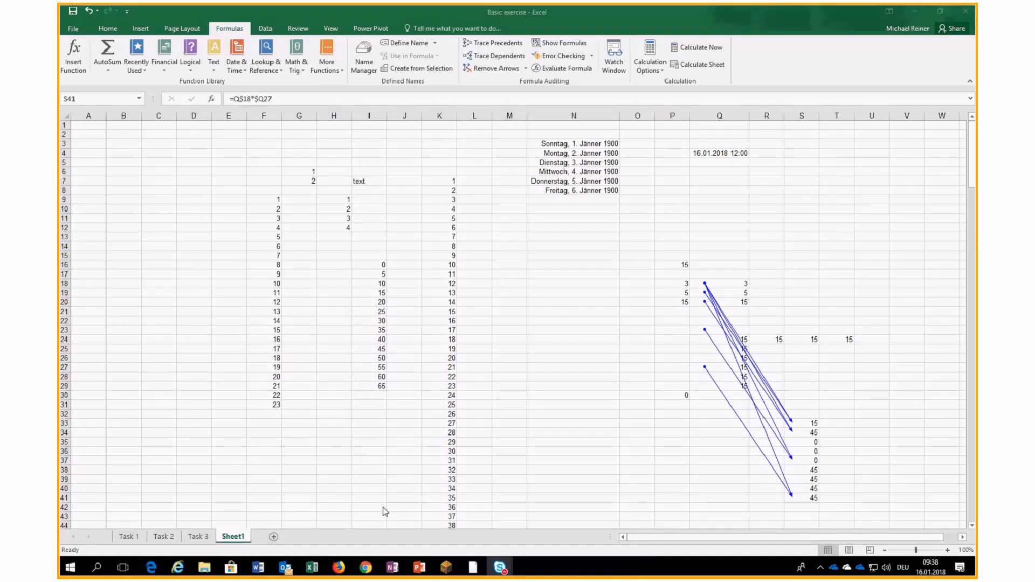
- On the Task 1 sheet, enter =A4*B3 in B4 to get 21,00 €
left_click(175, 540)
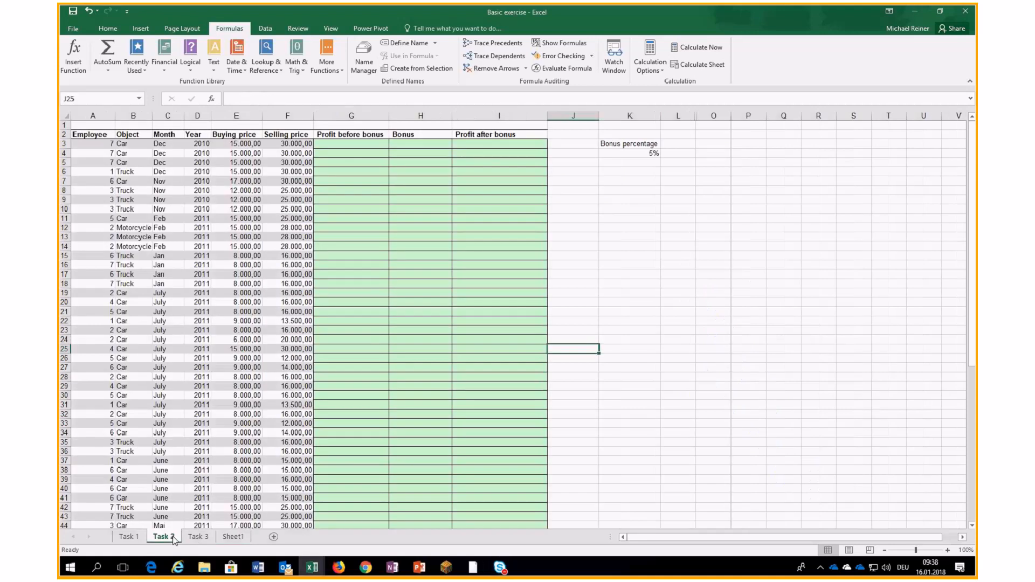
left_click(128, 539)
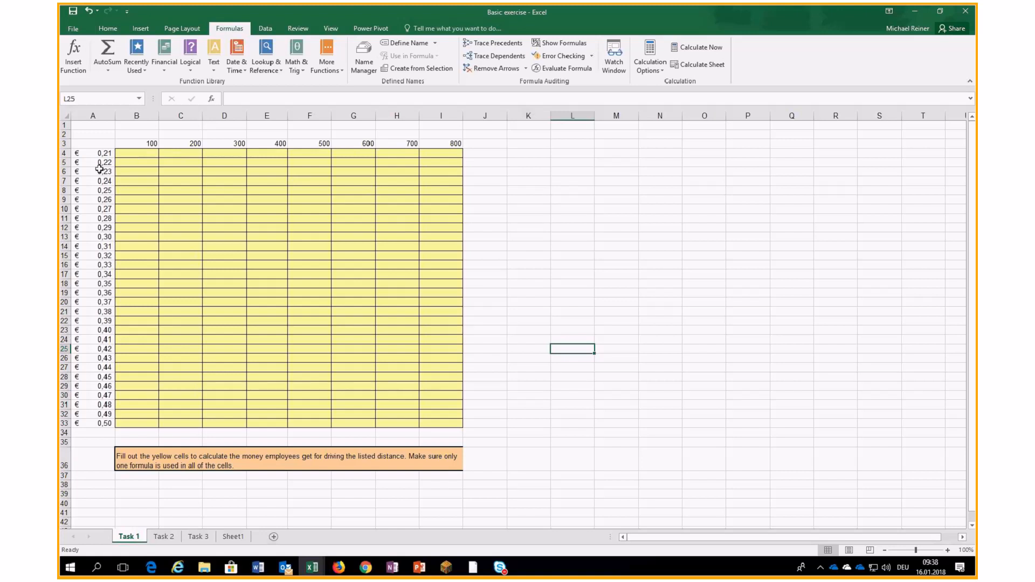
left_click(126, 152)
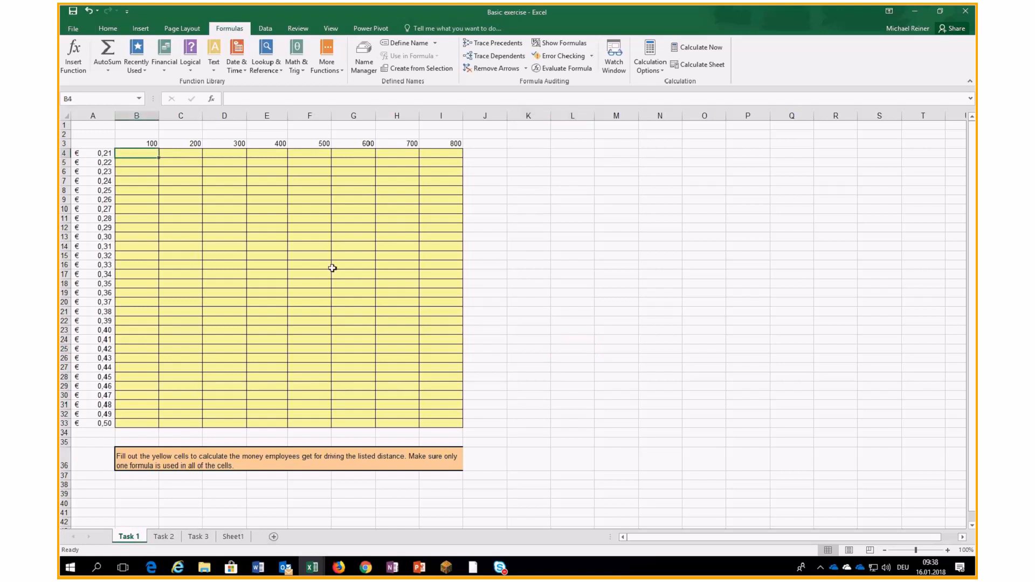
type("=")
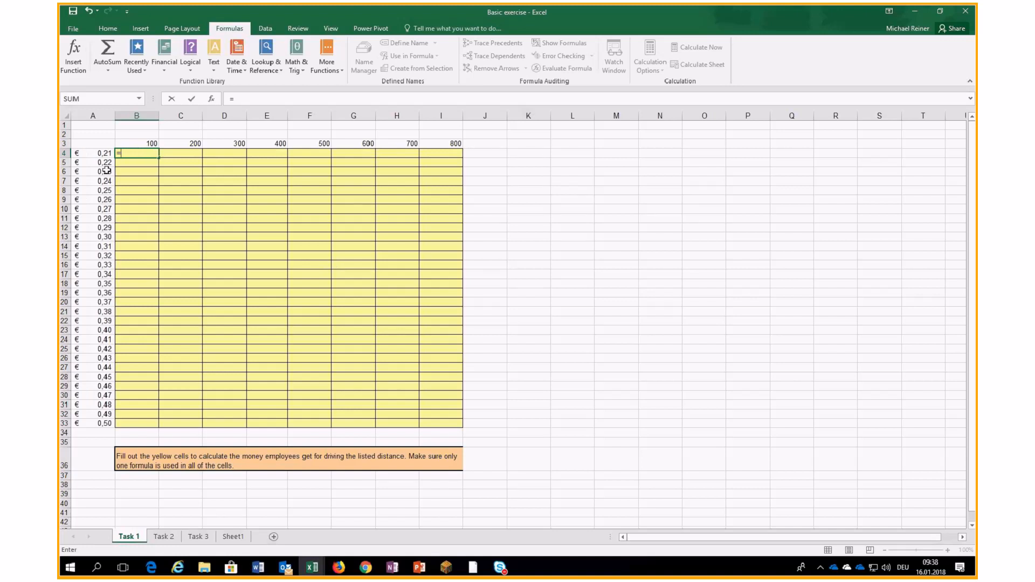
left_click(95, 153)
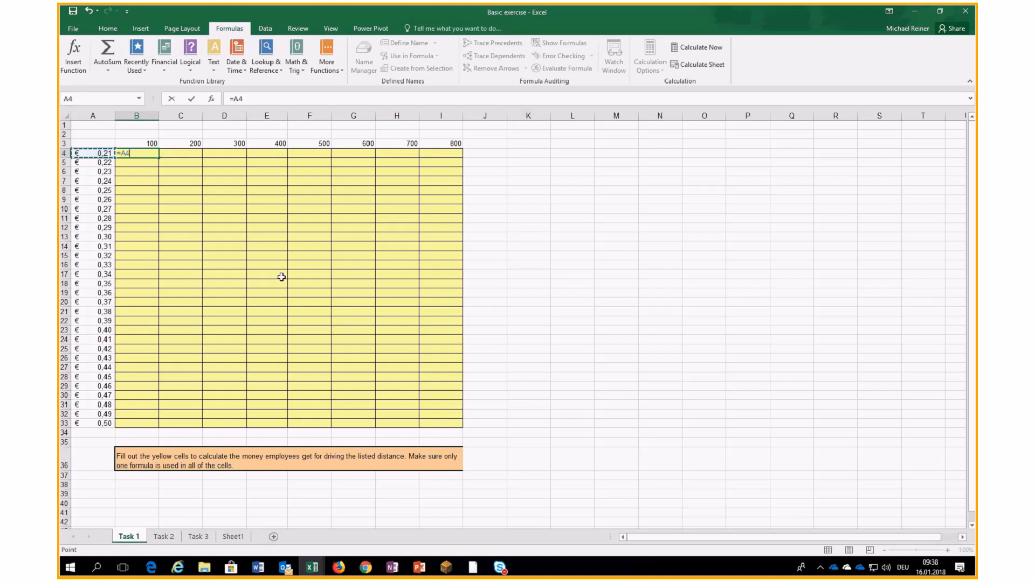
type("*")
left_click(148, 142)
key("Return")
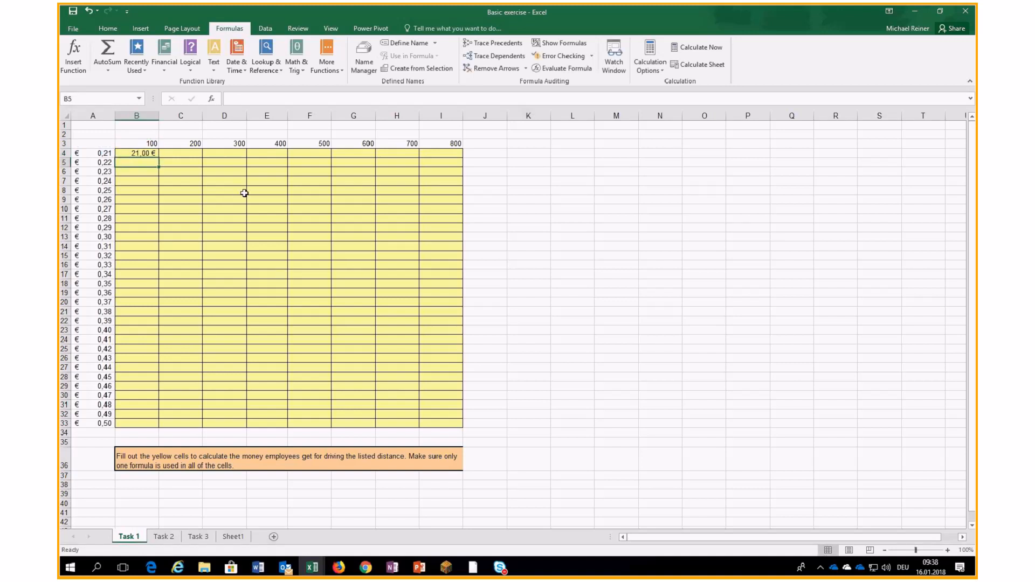
- Paste the B4 formula into B4:E11 and autofit column D
left_click(142, 153)
key("ctrl+c")
left_click_drag(141, 154, 254, 215)
key("ctrl+v")
left_click_drag(247, 115, 247, 115)
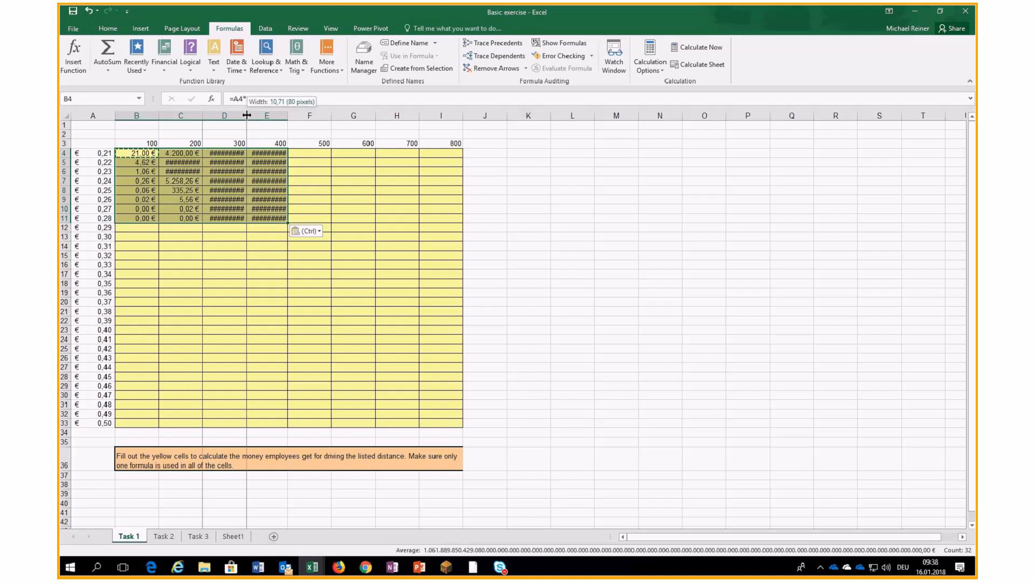
double_click(247, 115)
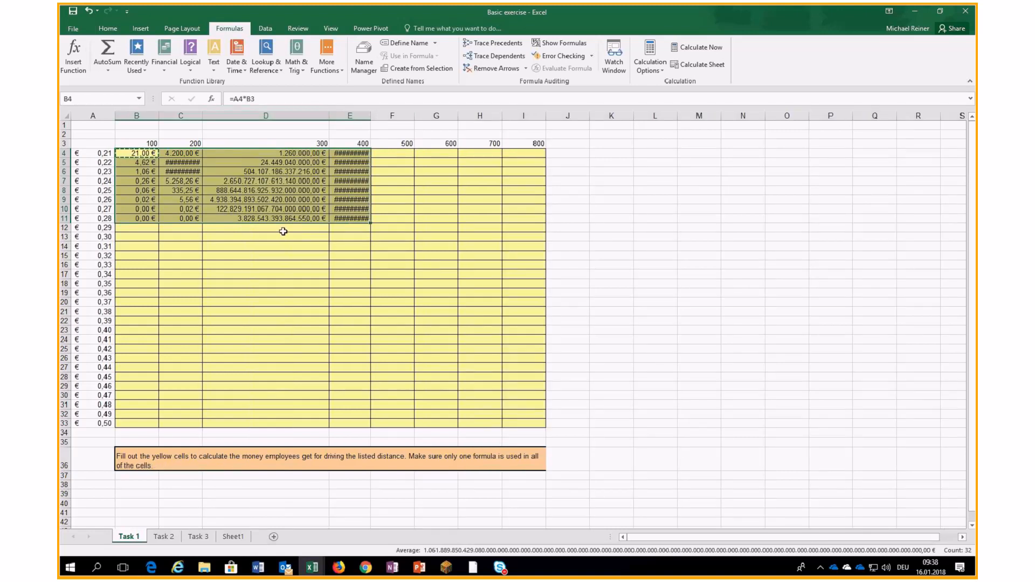
left_click(293, 162)
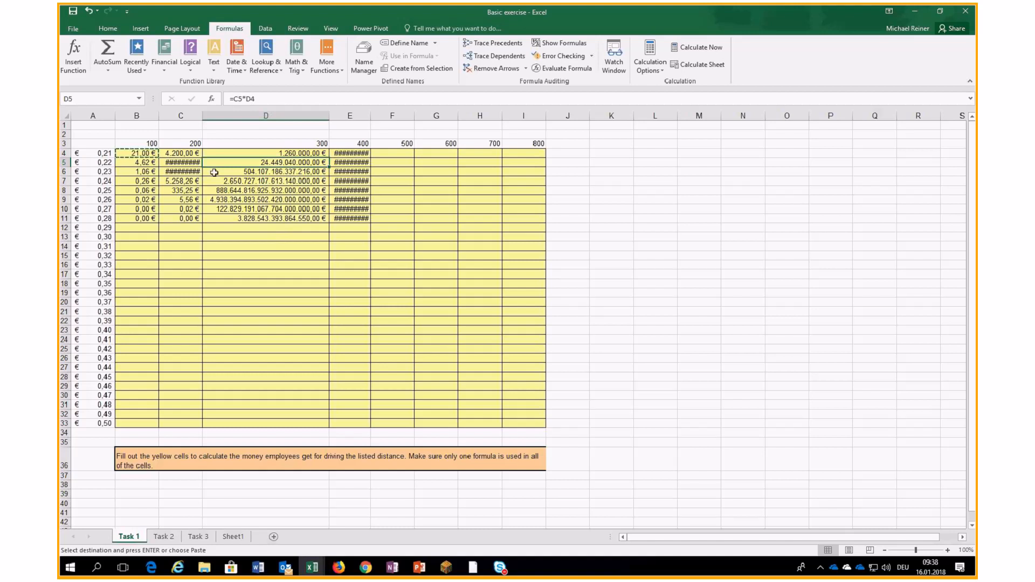
- Undo that paste and paste the B4 formula across B4:F11 instead
left_click(88, 10)
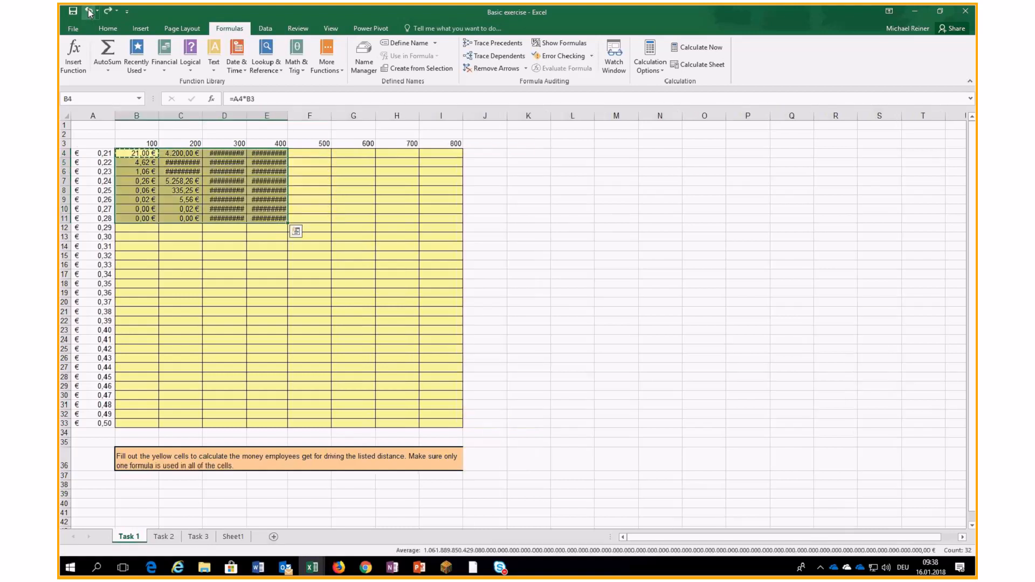
left_click(138, 155)
key("Escape")
key("ctrl+v")
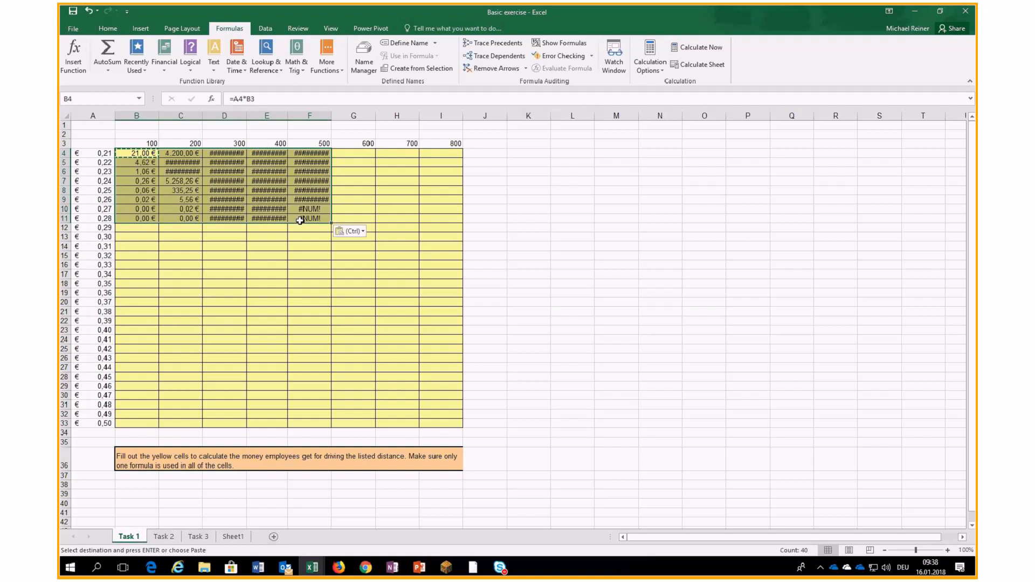
- Trace precedents of D9, E4 and F9, remove the arrows, and clear B4:F11
left_click(224, 199)
left_click(483, 46)
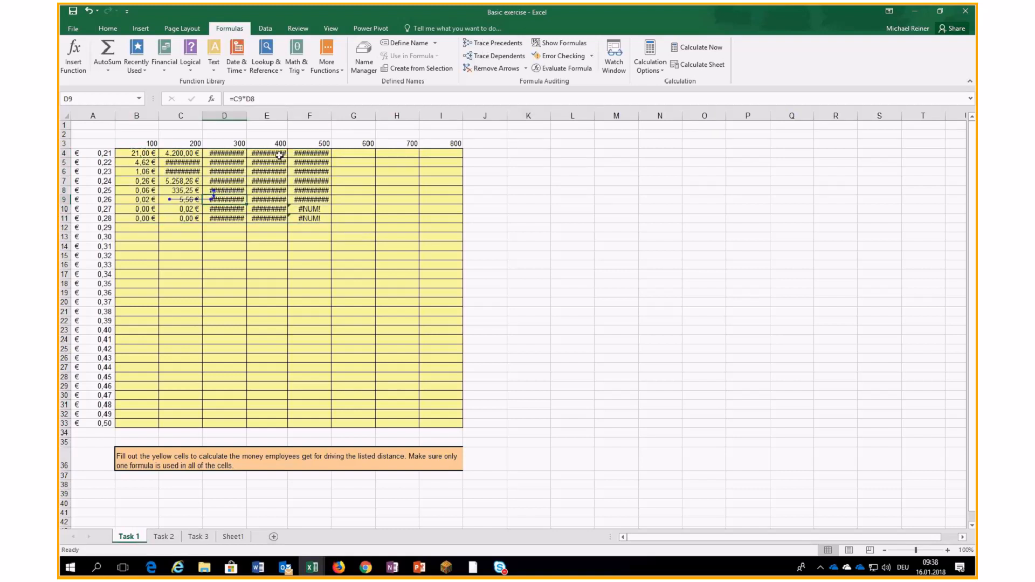
left_click(267, 153)
left_click(493, 43)
left_click(316, 198)
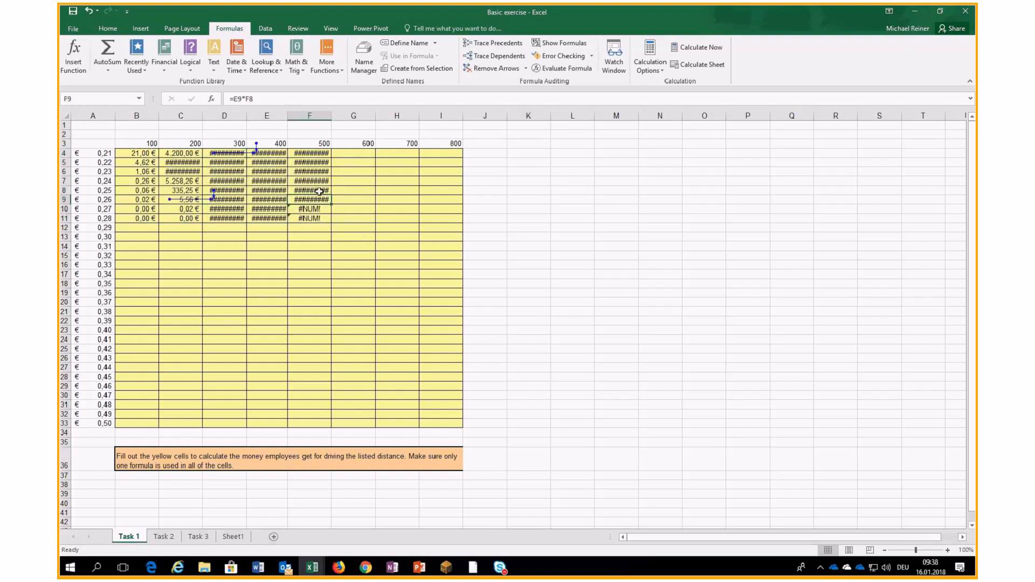
left_click(483, 43)
left_click(469, 68)
left_click_drag(147, 155, 314, 218)
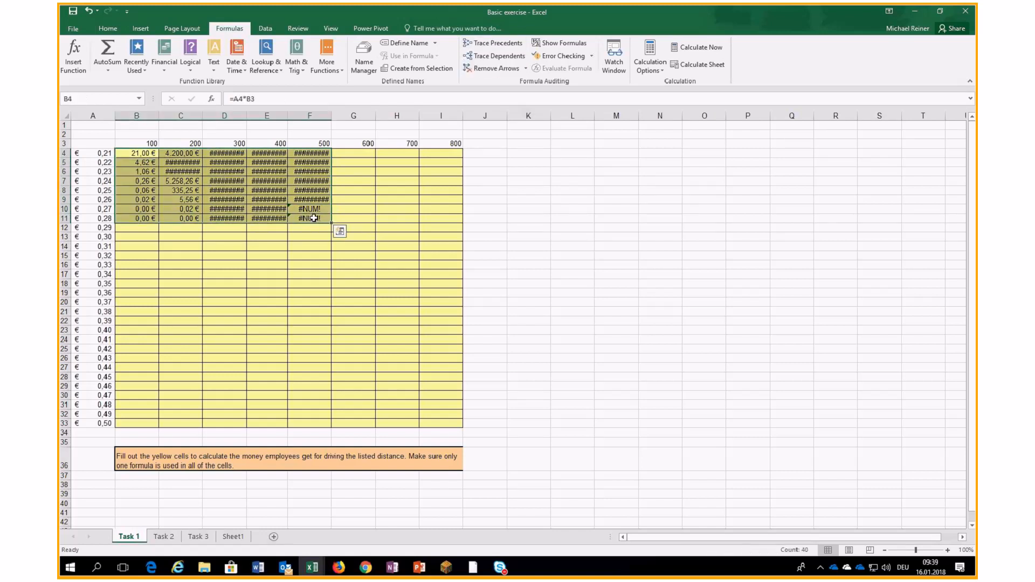
key("Delete")
- Review the rate values in column A and the distances in row 3 of the Task 1 table
left_click(234, 198)
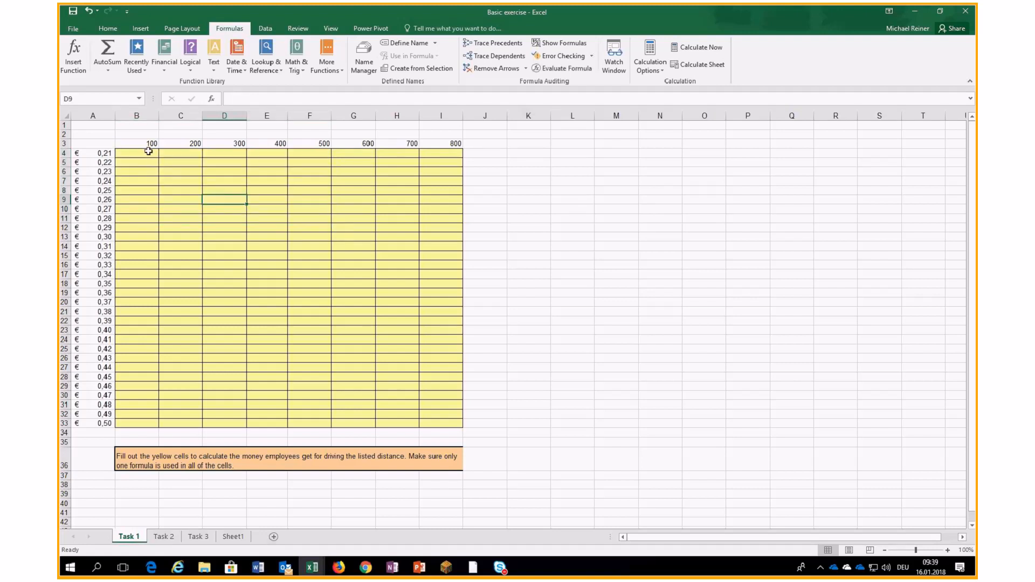
left_click(149, 152)
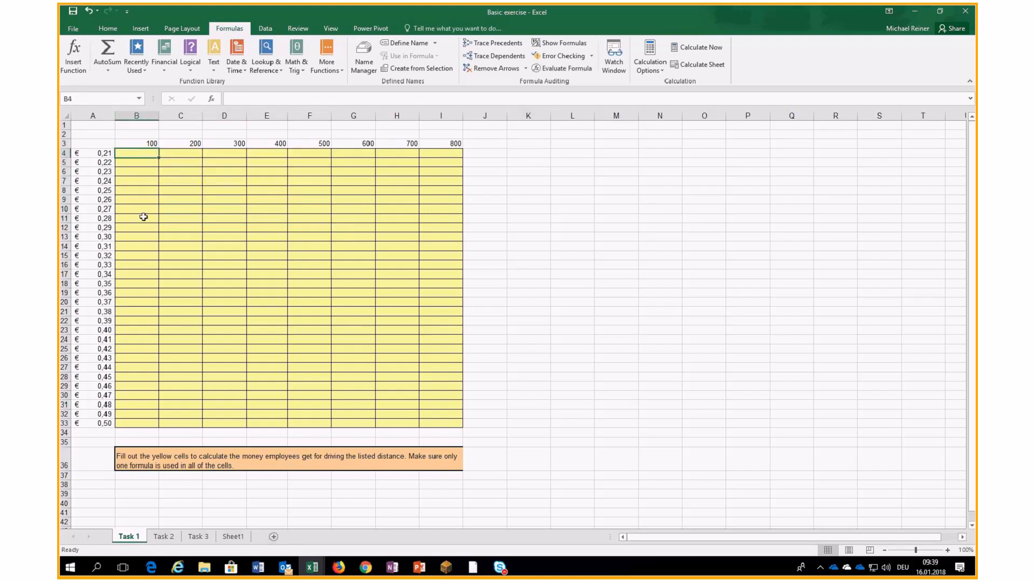
left_click(106, 154)
left_click(103, 200)
left_click(106, 154)
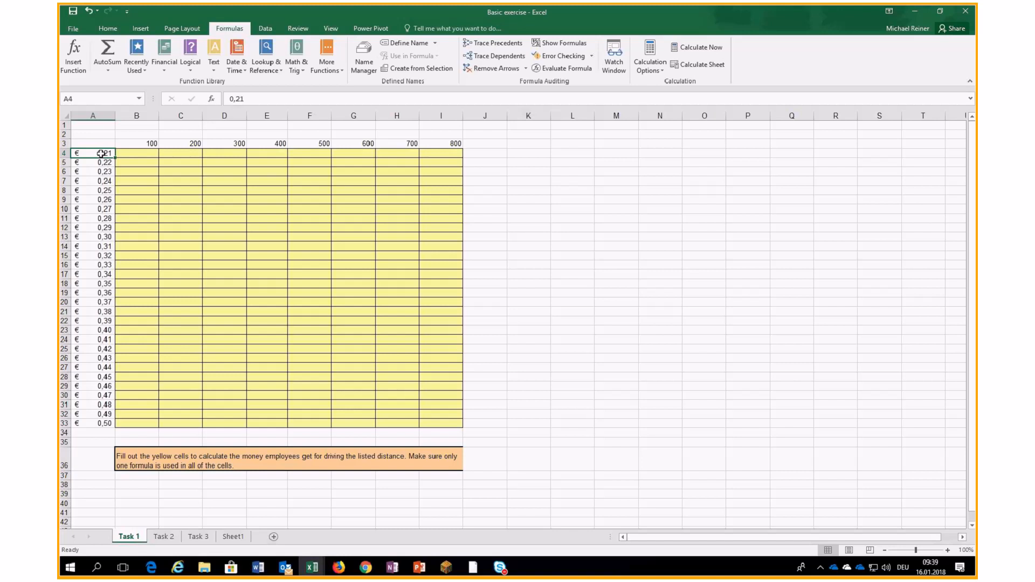
left_click_drag(136, 142, 130, 190)
left_click(94, 154)
key("shift+Down")
key("shift+Down")
key("shift+Down")
key("shift+Down")
key("shift+Down")
key("shift+Down")
left_click_drag(92, 154, 133, 155)
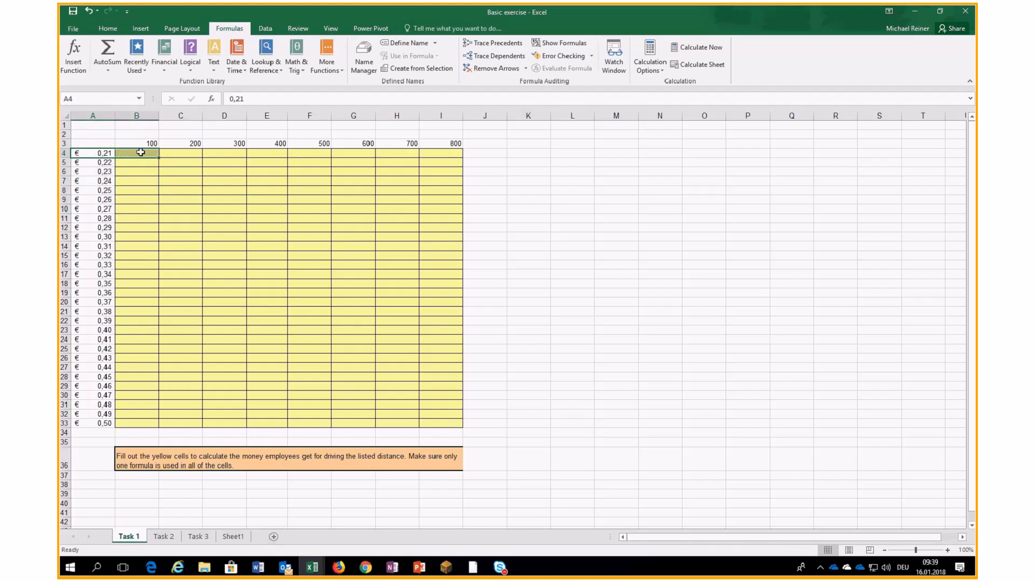
- Enter =$A4*B$3 in B4, locking column A and row 3, so it shows 21,00 €
left_click(142, 154)
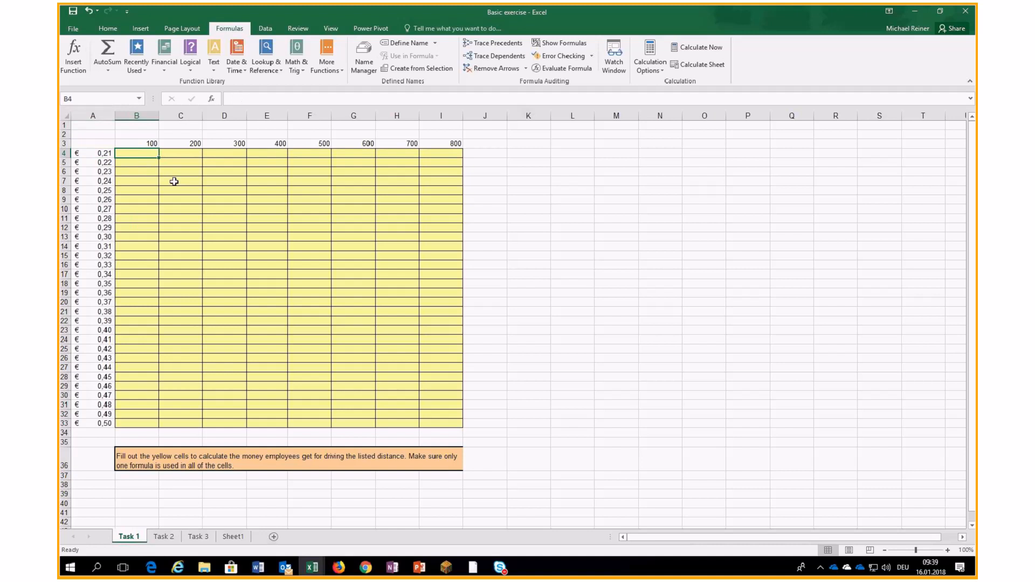
type("=")
left_click(96, 155)
type("*")
left_click(116, 145)
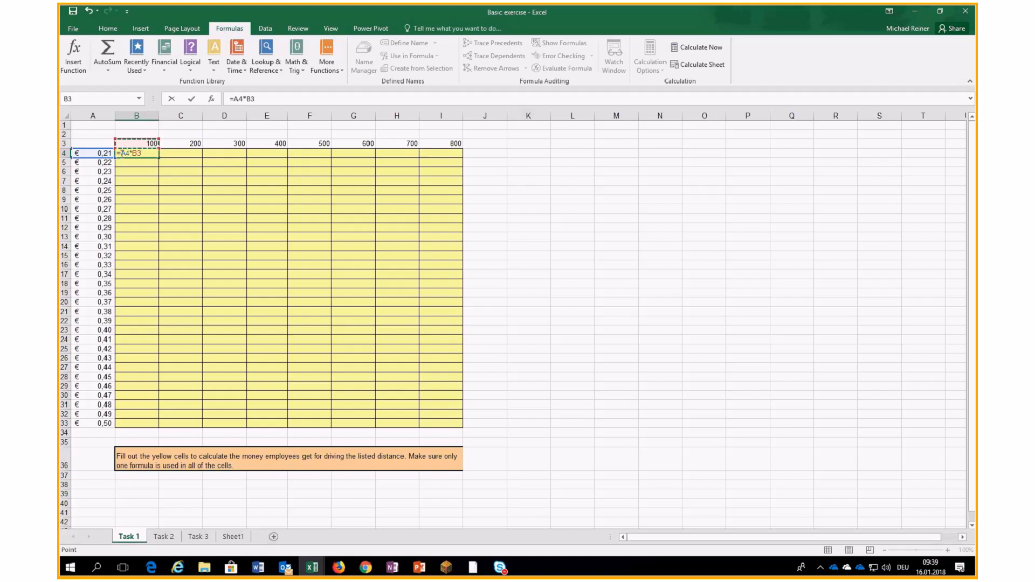
left_click(120, 153)
type("$")
left_click(142, 154)
type("$")
key("ctrl+Return")
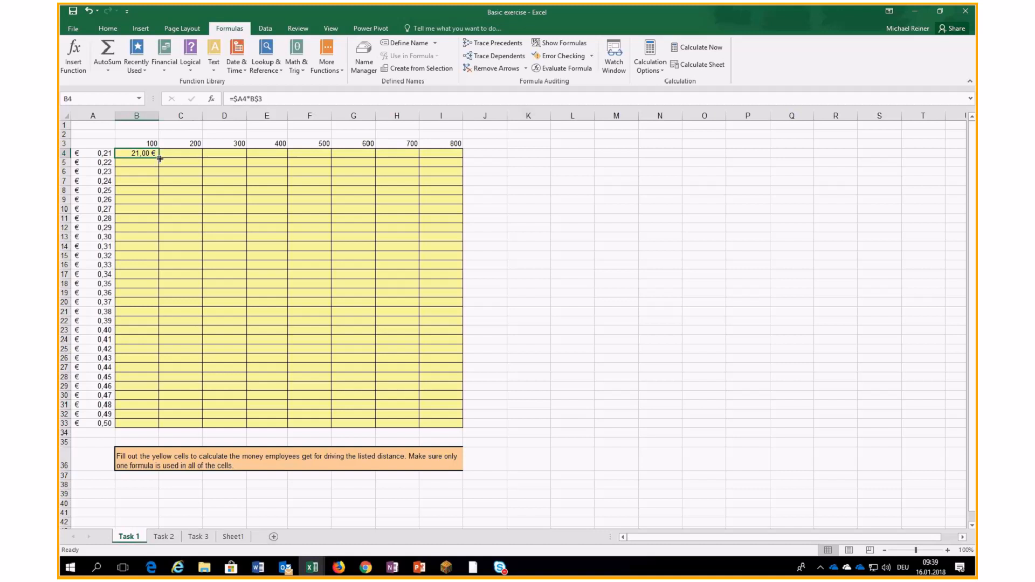
- Undo a drag-fill, then copy B4's formula and paste it into B4:I33
left_click_drag(159, 158, 463, 422)
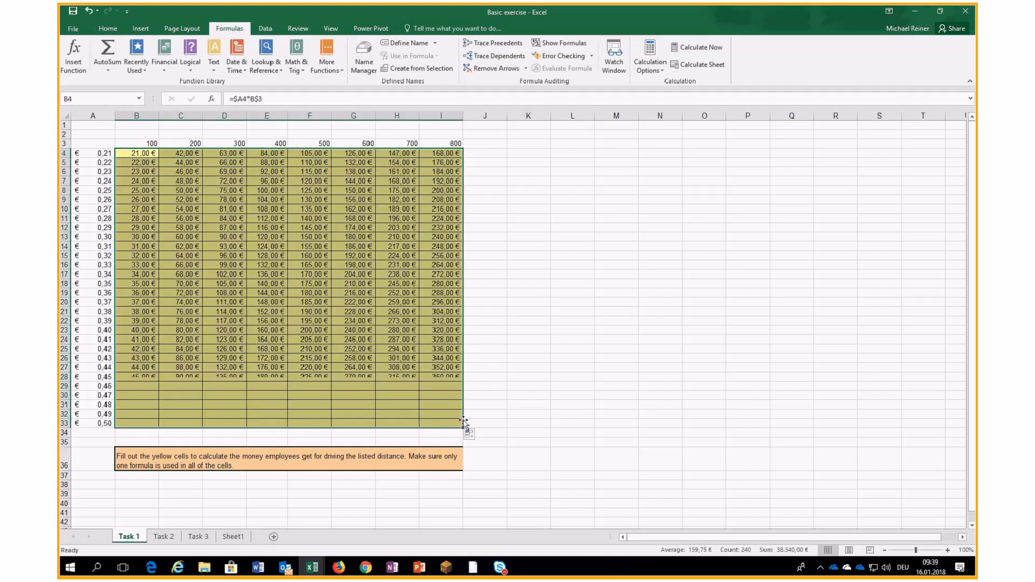
left_click(89, 11)
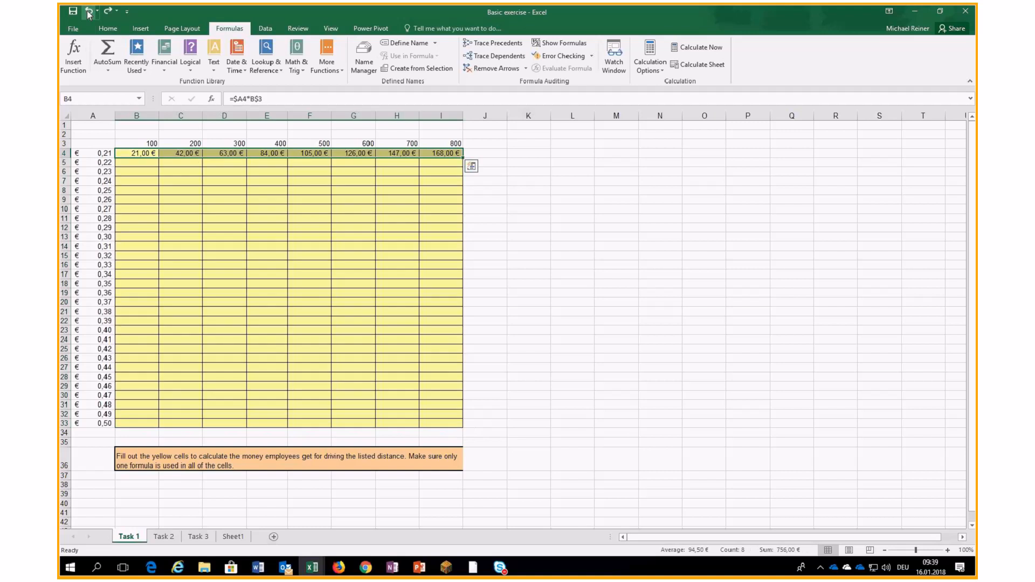
left_click(88, 12)
key("ctrl+c")
left_click_drag(139, 153, 420, 423)
key("ctrl+v")
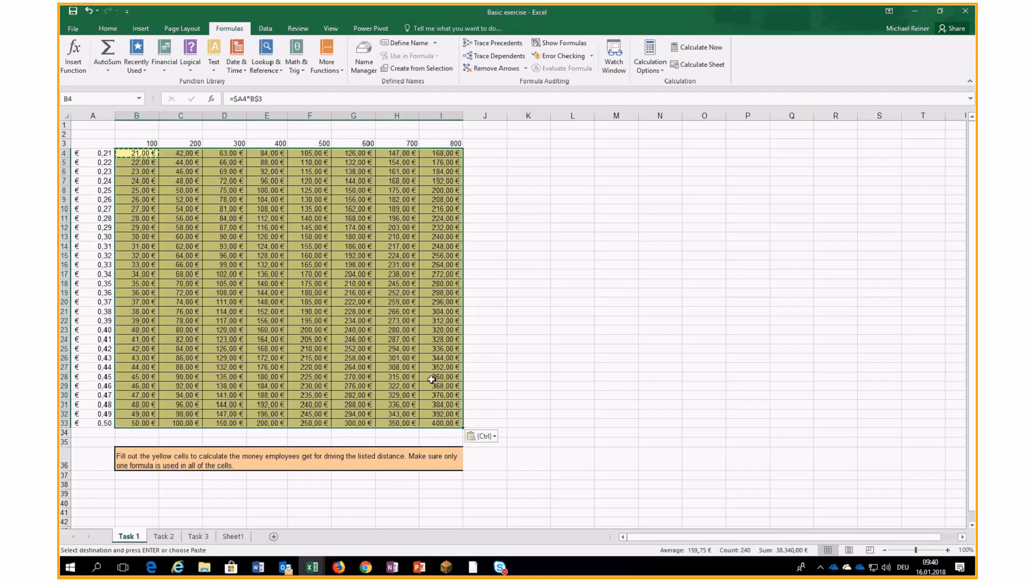
- Trace precedents of E14, F27, B7 and E23 to verify references, then clear the arrows and go to Task 2
left_click(402, 359)
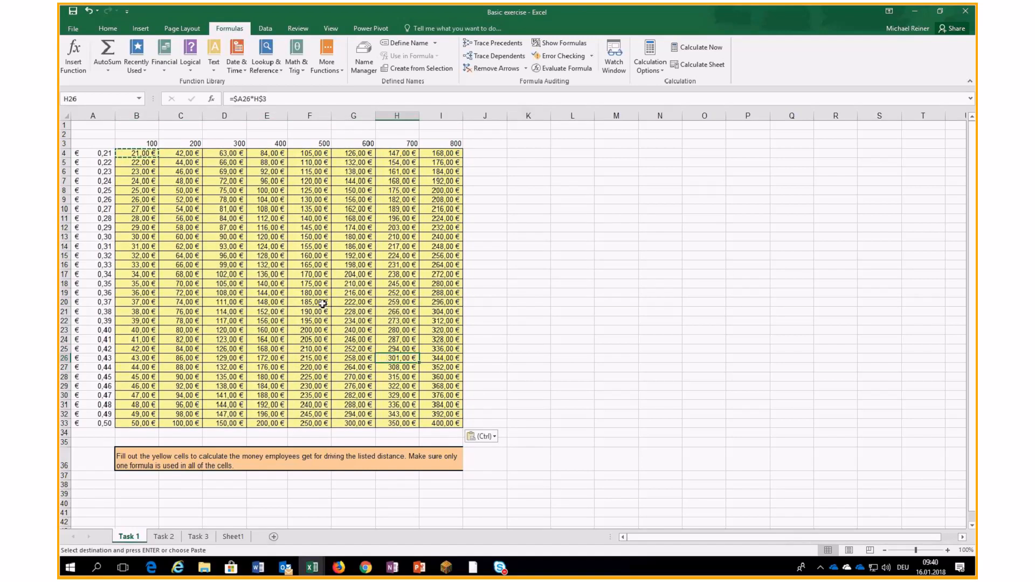
left_click(257, 244)
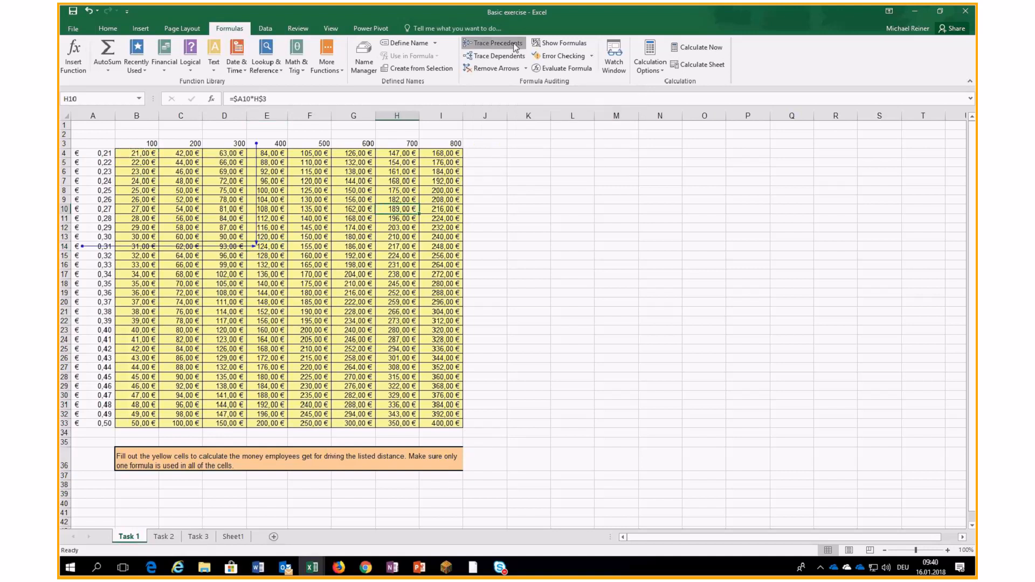
left_click(511, 45)
left_click(325, 368)
left_click(488, 44)
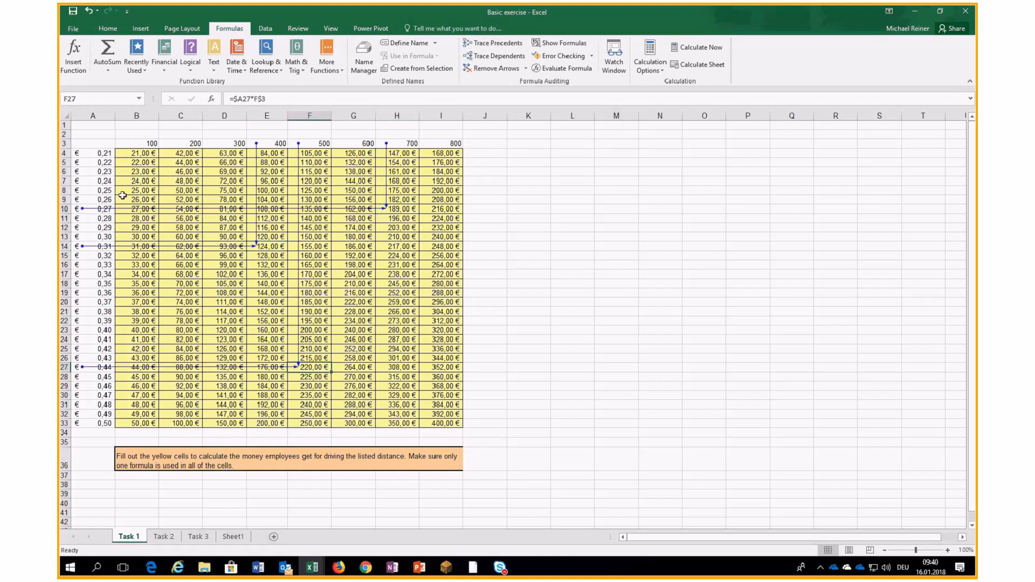
left_click(145, 181)
left_click(488, 45)
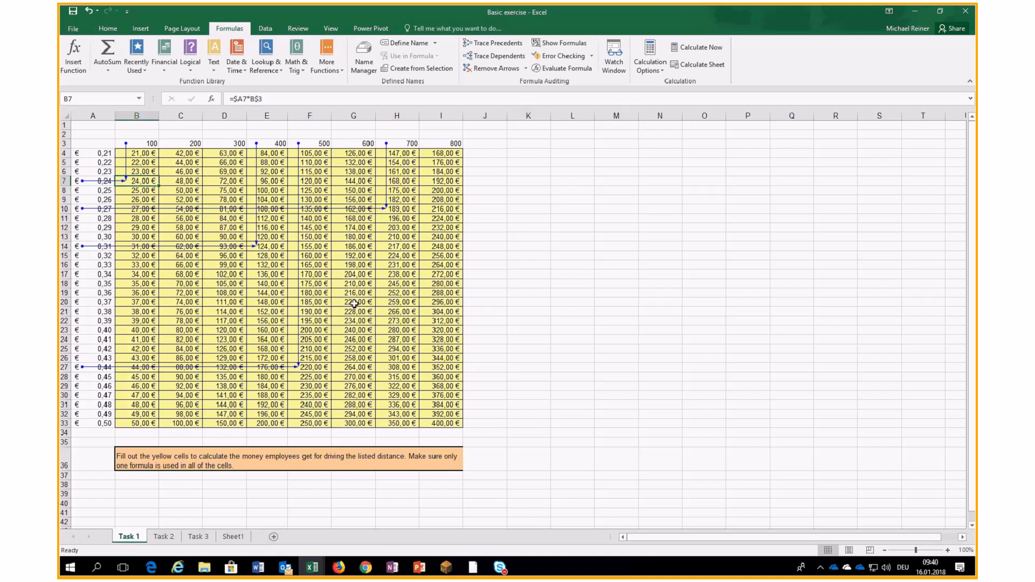
left_click(94, 330)
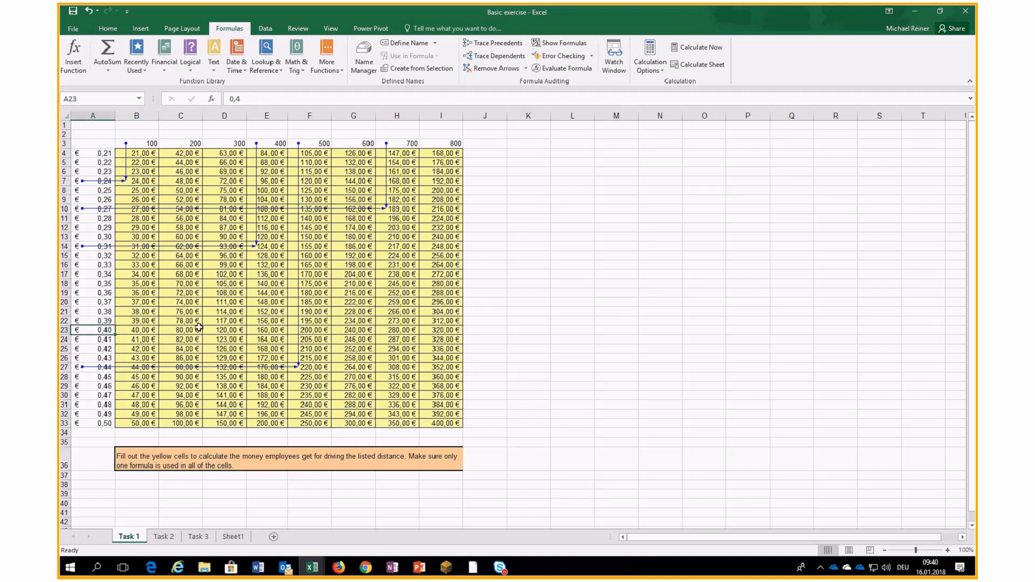
left_click(258, 329)
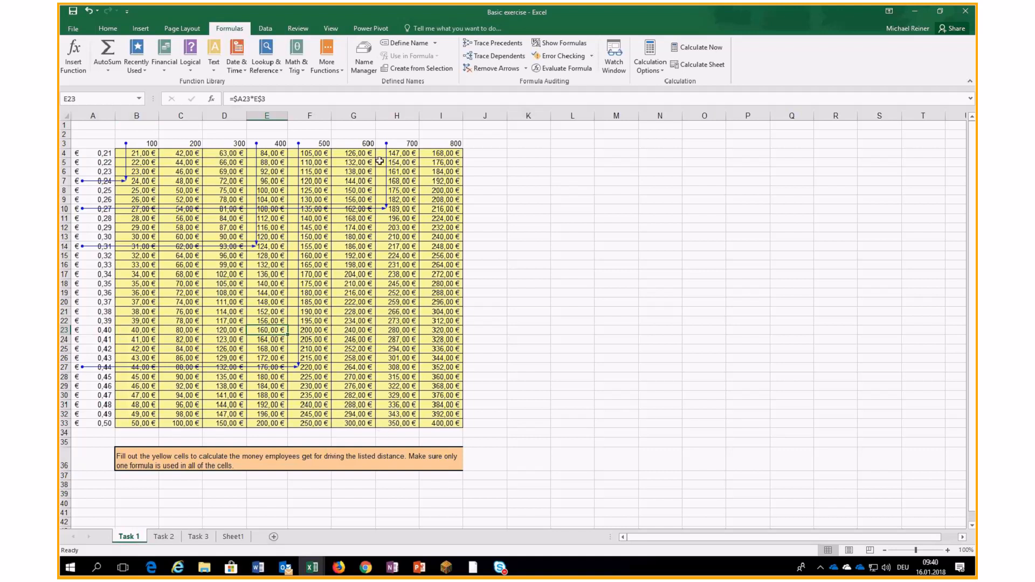
left_click(511, 67)
left_click(168, 541)
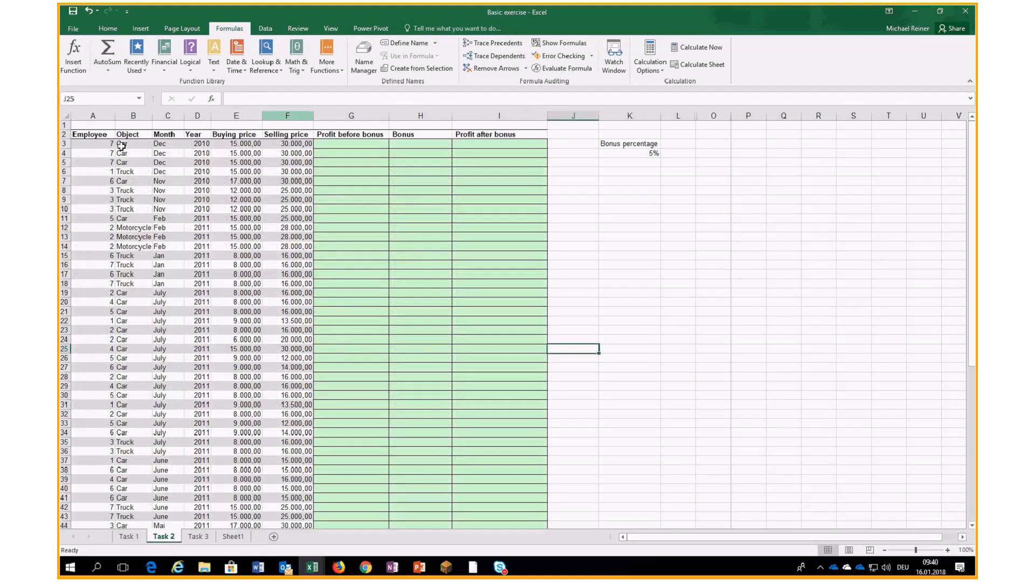
- Enter =F3-E3 in G3, giving a profit before bonus of 15.000,00
left_click(251, 144)
left_click(296, 143)
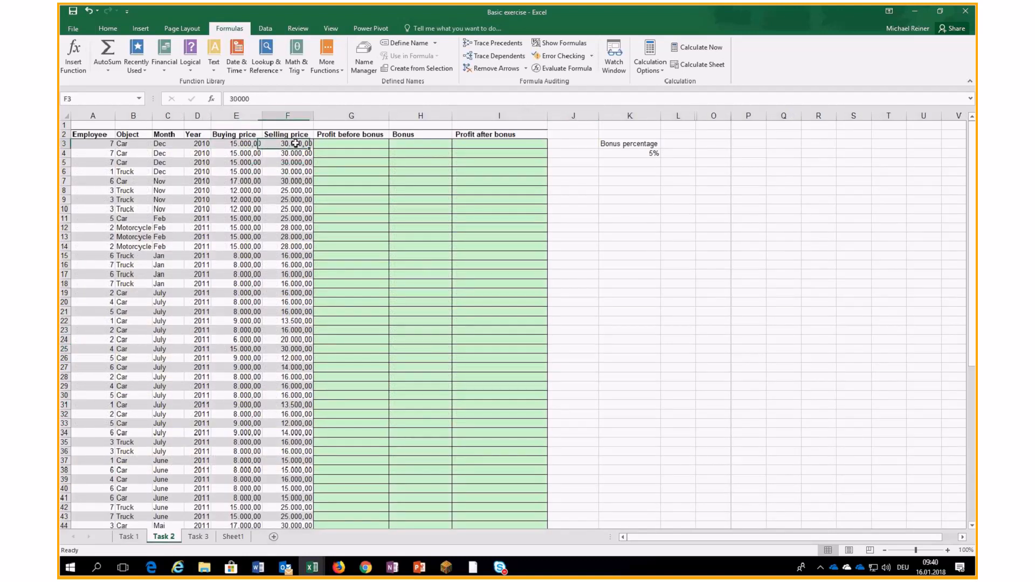
left_click(340, 144)
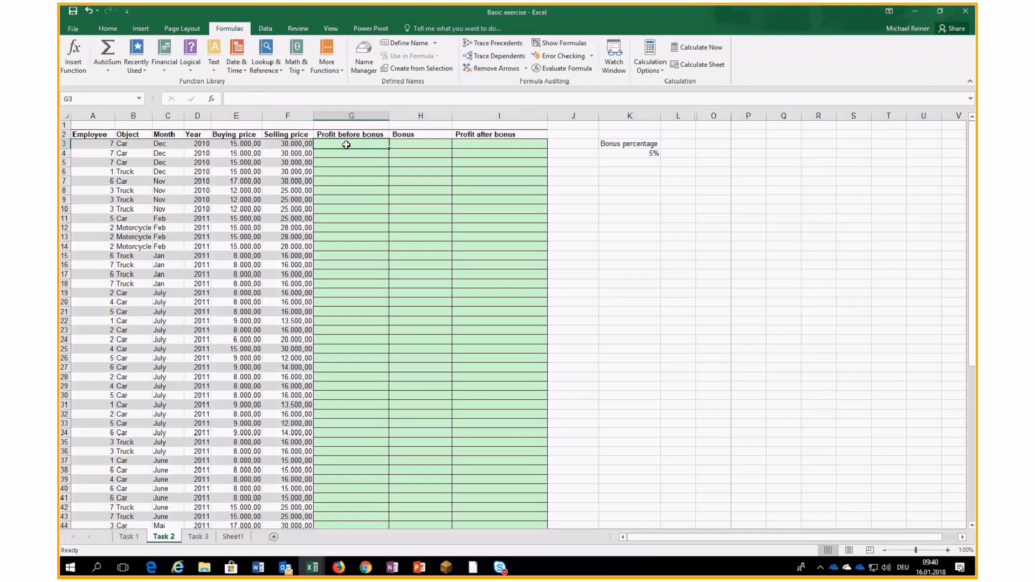
left_click(401, 143)
left_click(470, 144)
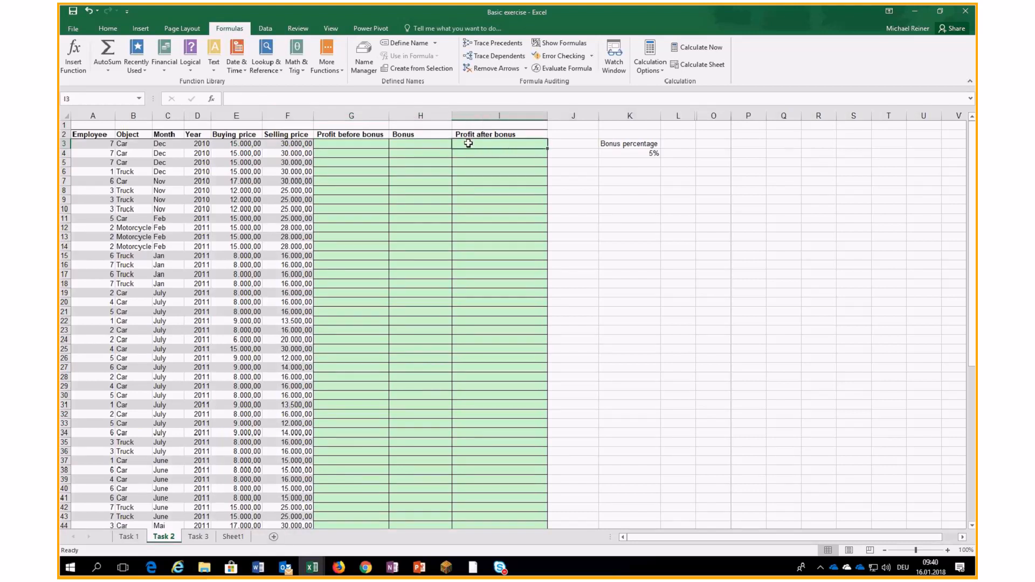
left_click(368, 146)
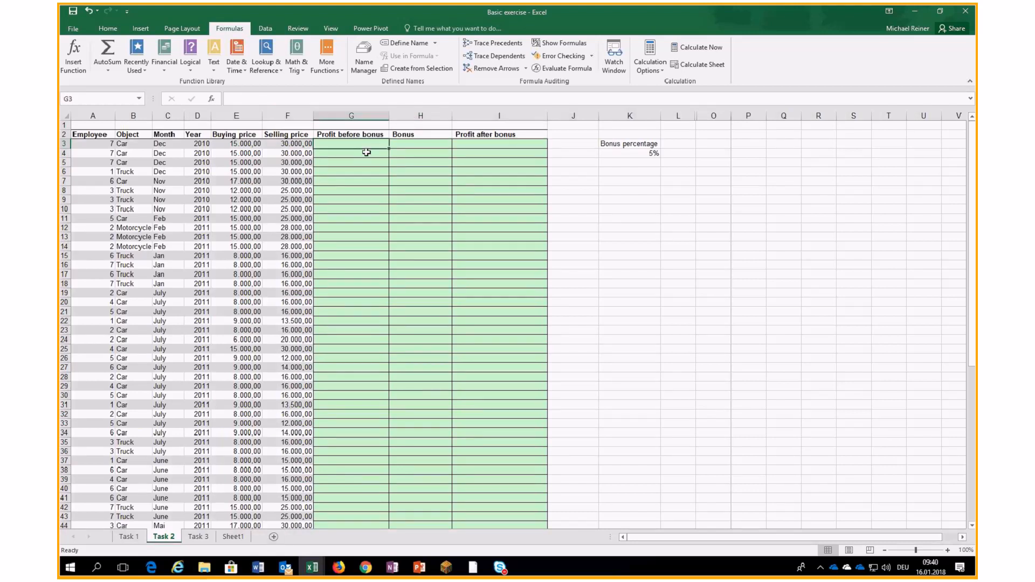
type("=")
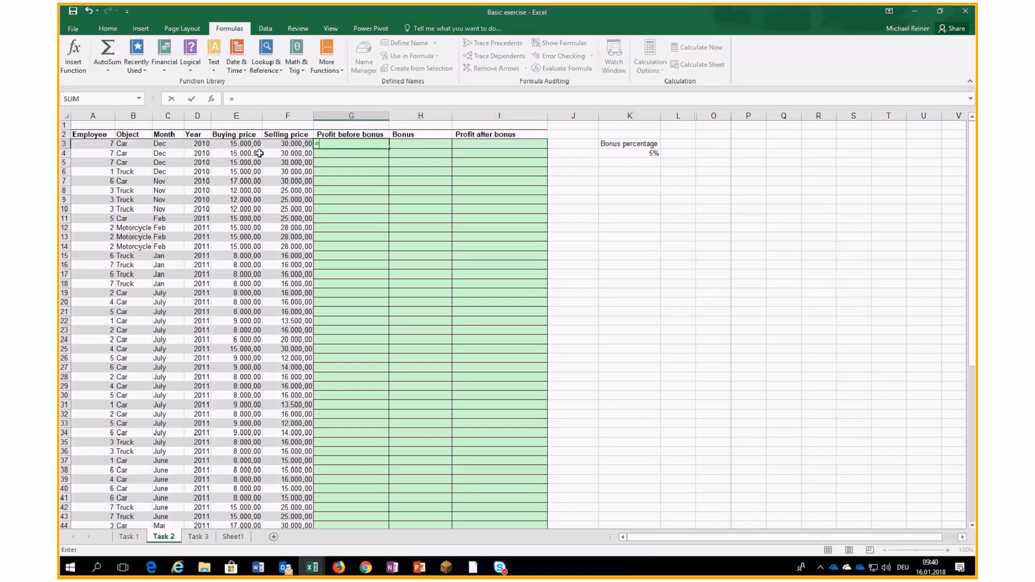
left_click(283, 142)
type("-")
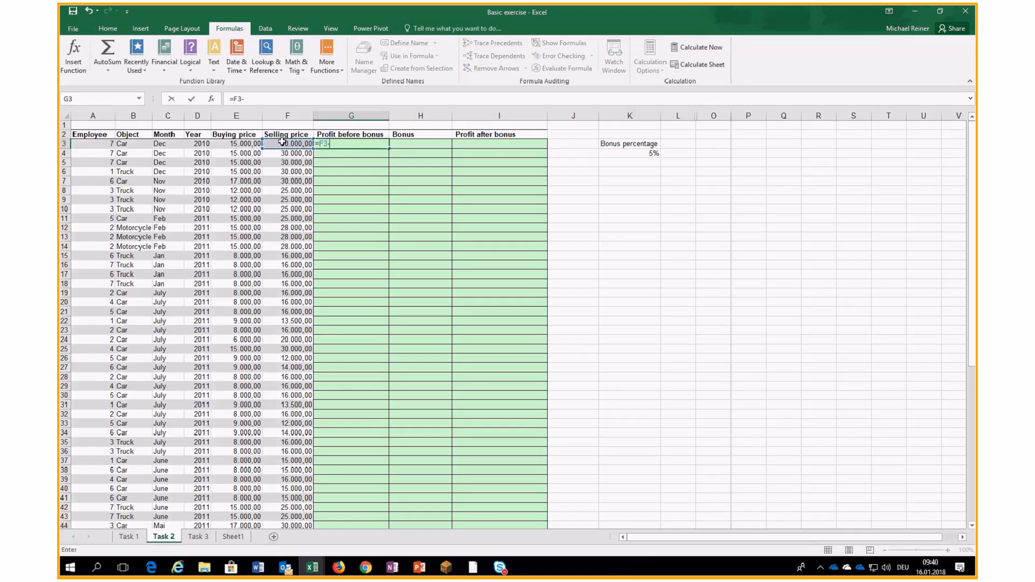
left_click(238, 143)
key("Return")
key("Up")
- Enter =G3*K4 in H3 for the 5% bonus of 750,00
left_click(426, 146)
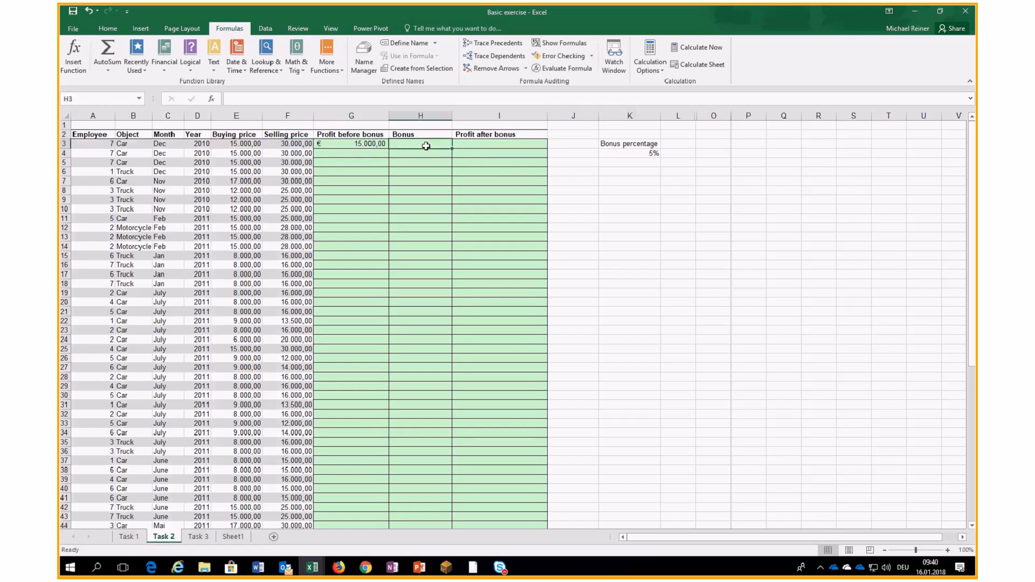
type("=")
key("Left")
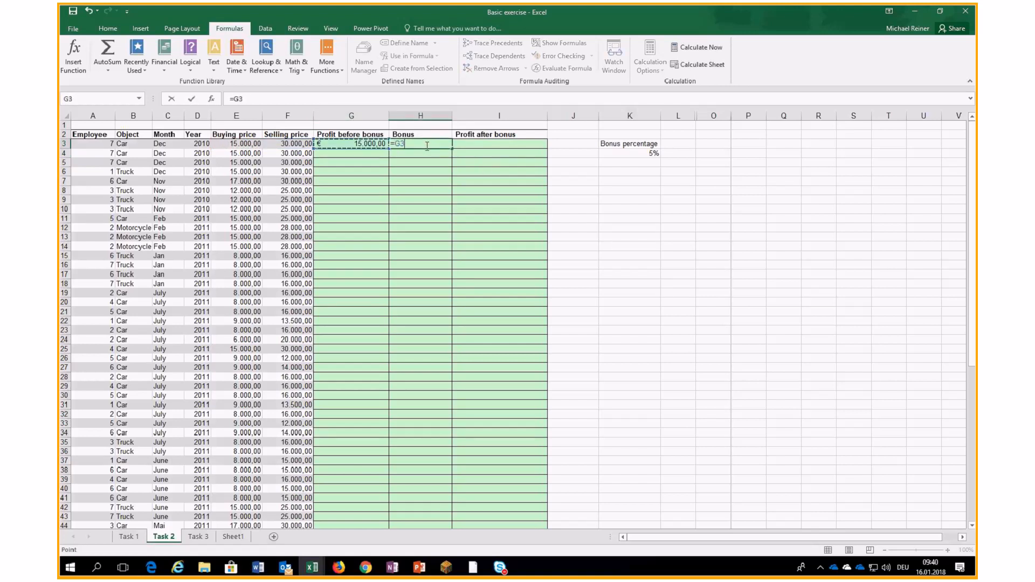
type("*")
left_click(619, 151)
key("Return")
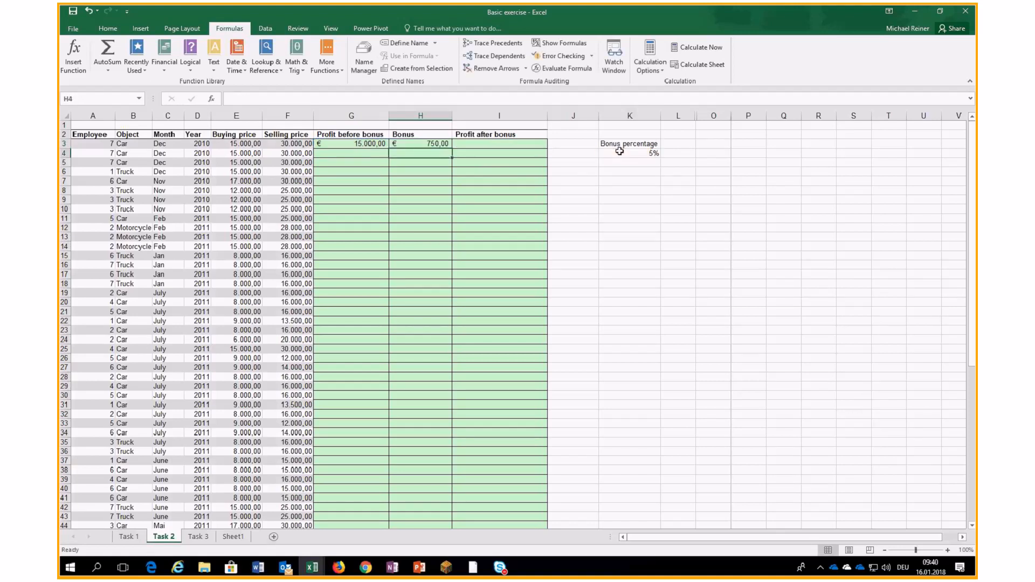
- Enter =G3-H3 in I3, giving a profit after bonus of 14.250,00
key("Up")
key("Right")
type("=")
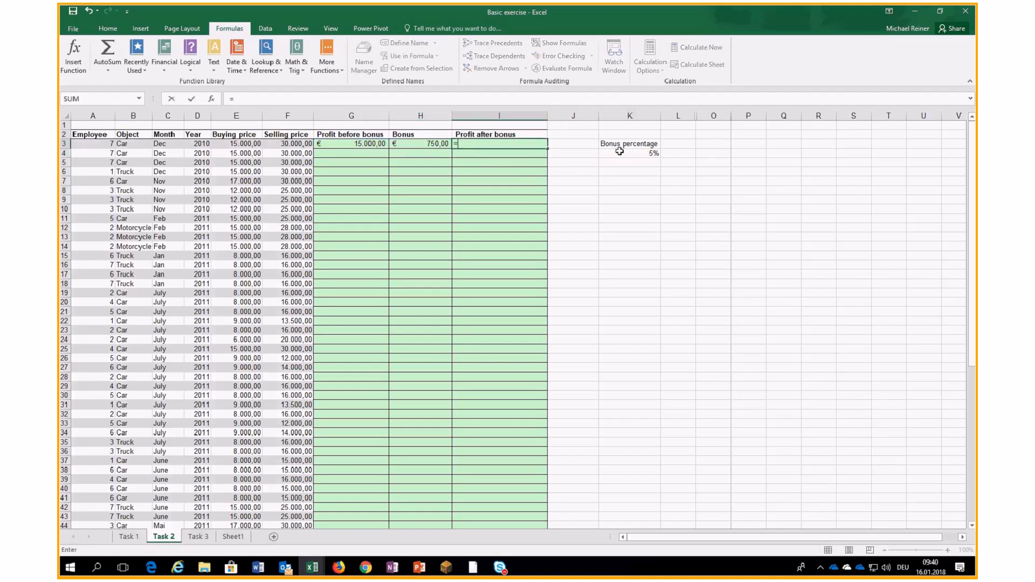
key("Left")
key("Left")
type("-")
key("Left")
key("Return")
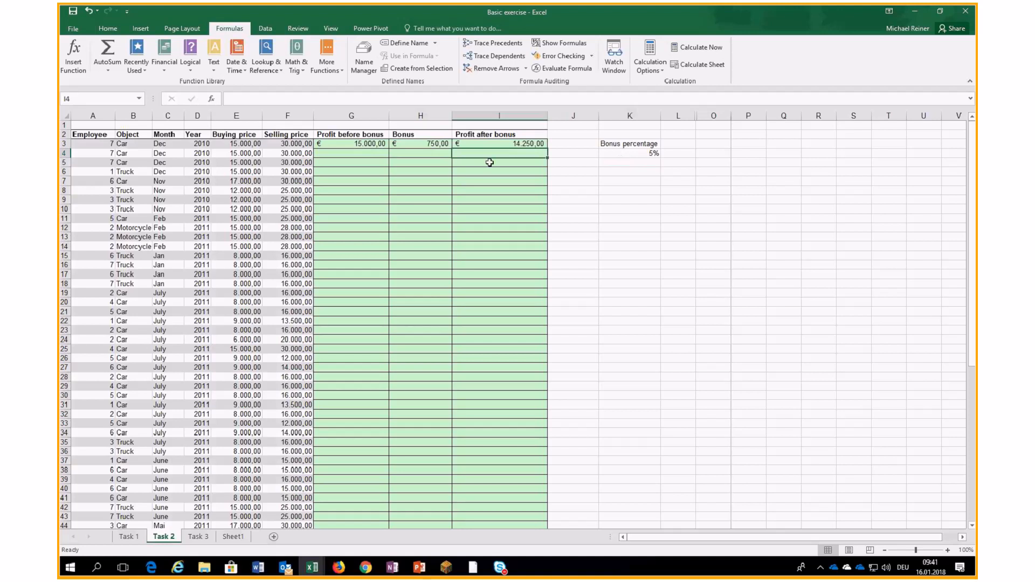
- Fill row 3's three formulas down to row 17 and inspect the G3, I3 and H3 formulas
left_click_drag(350, 144, 550, 274)
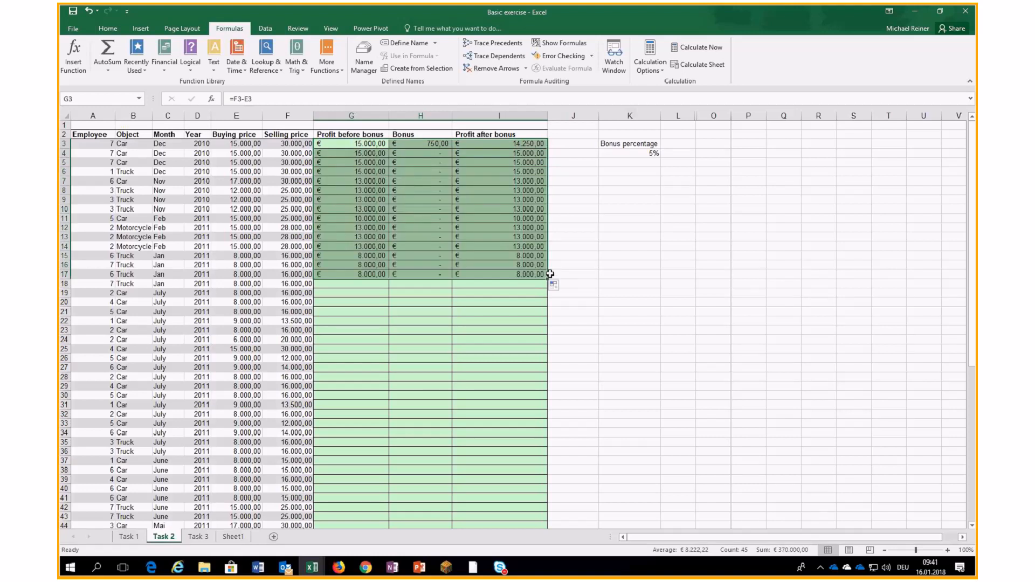
left_click(372, 145)
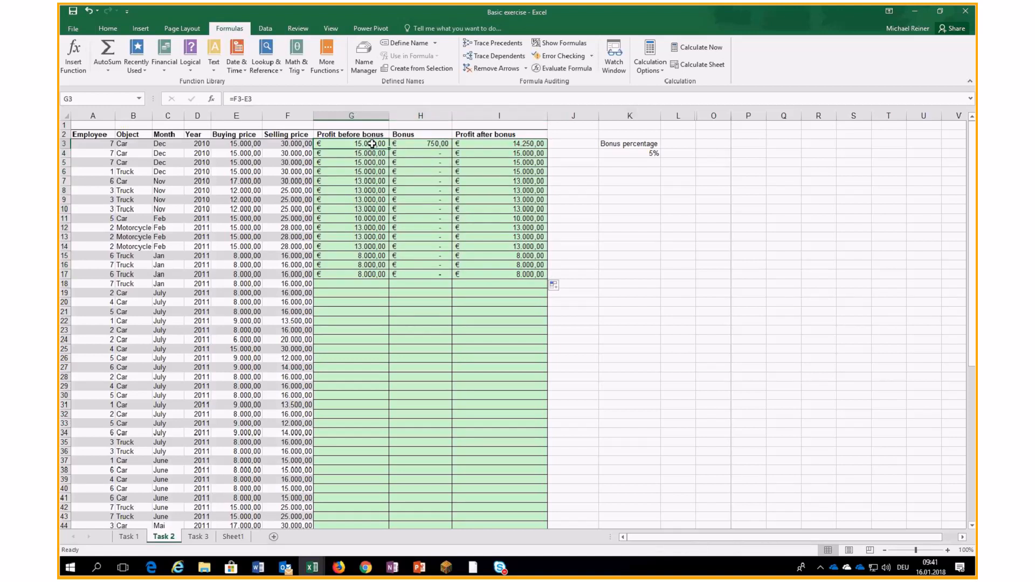
left_click(528, 143)
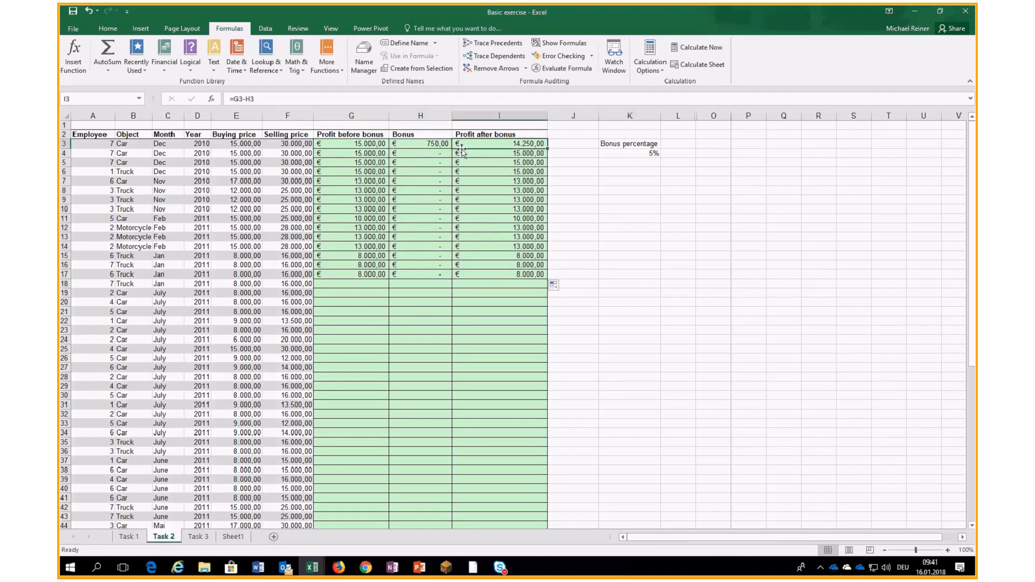
left_click(434, 145)
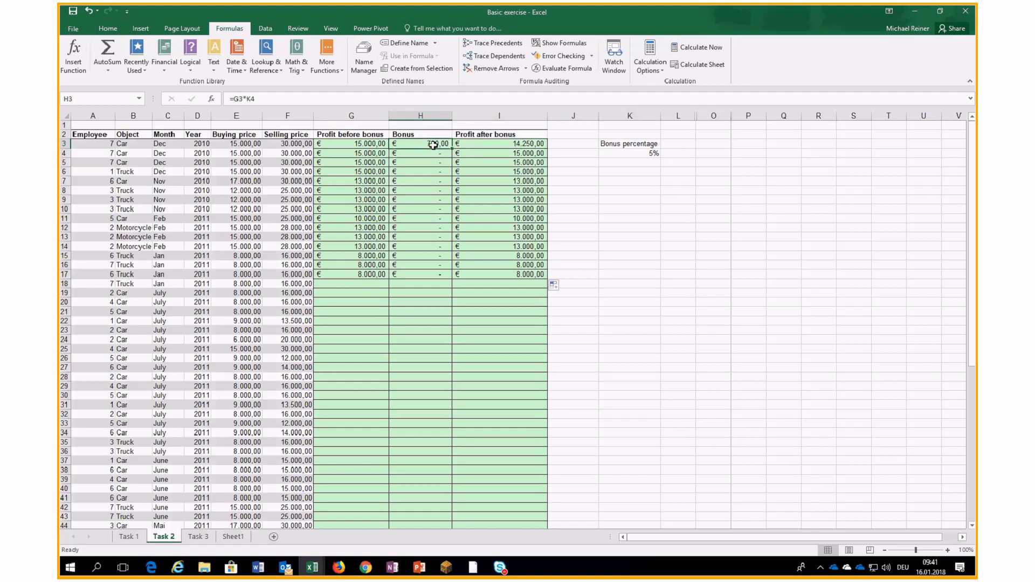
- Trace precedents of bonus cells H3, H9, H15 and H4, revealing references below K4, then remove arrows
left_click(494, 43)
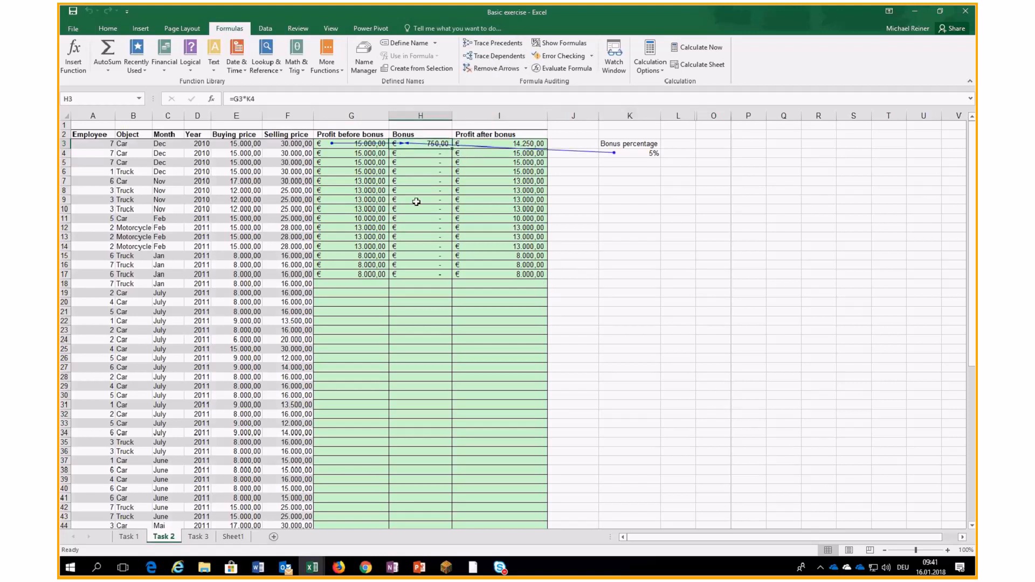
left_click(416, 202)
left_click(494, 43)
left_click(421, 255)
left_click(494, 43)
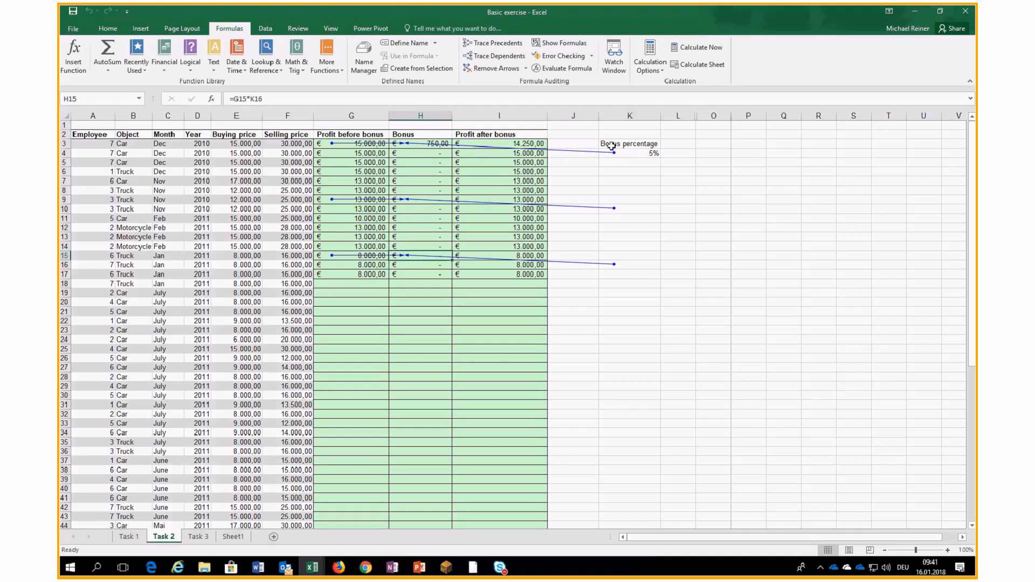
left_click(442, 153)
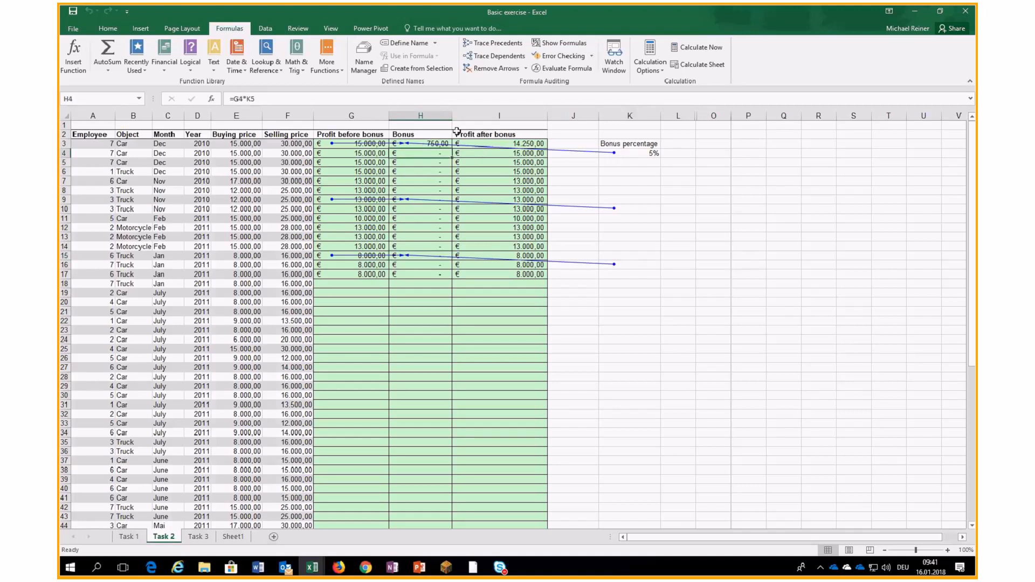
left_click(501, 45)
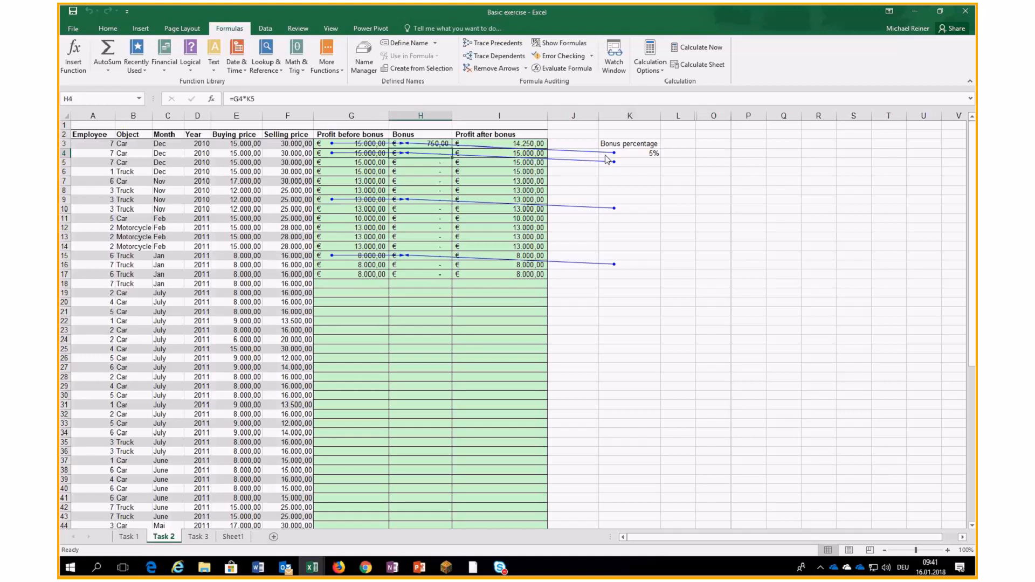
left_click(497, 69)
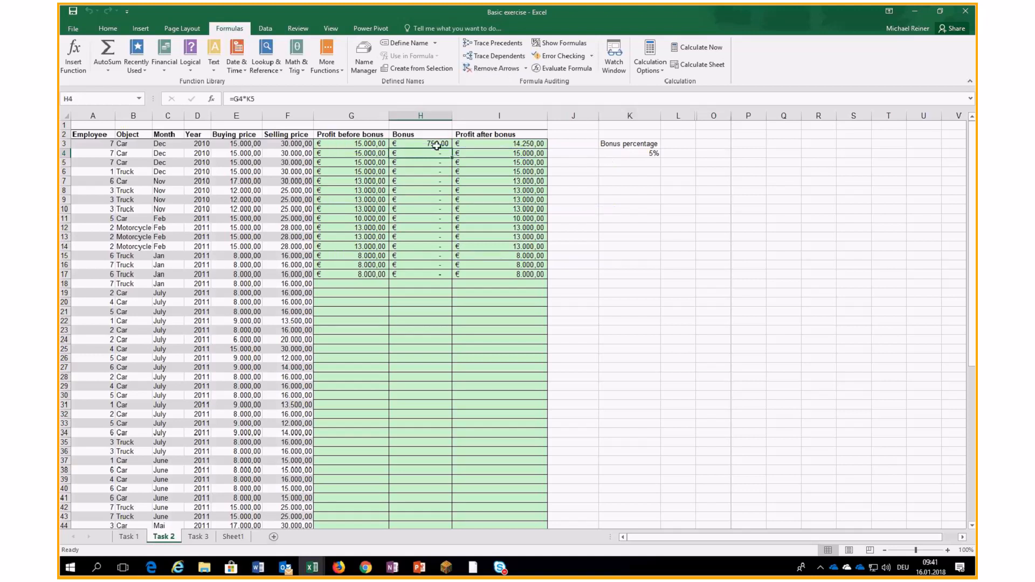
- Clear the faulty copies in G4:I17 and reselect H3
left_click_drag(361, 155, 494, 275)
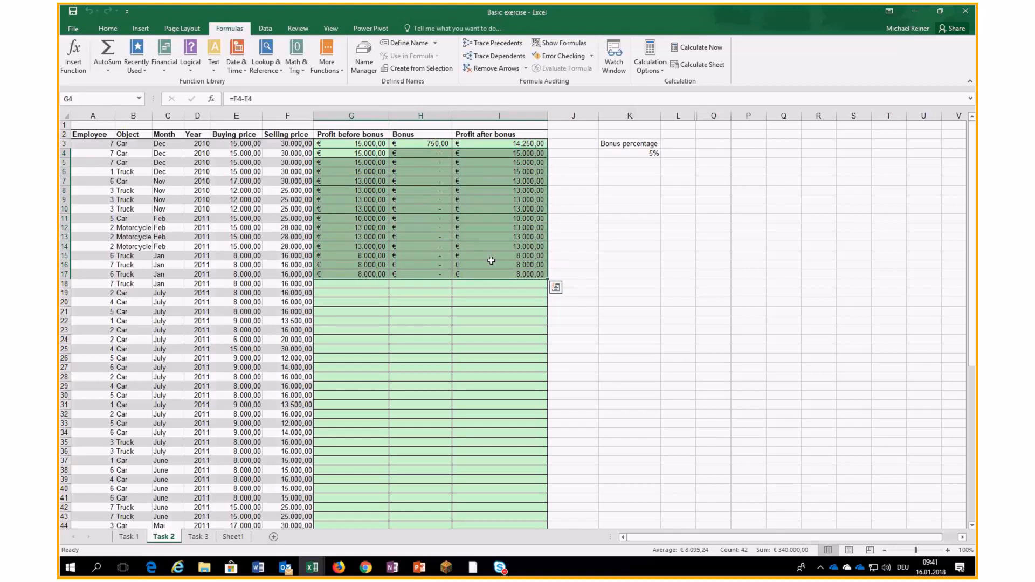
key("Delete")
left_click(421, 144)
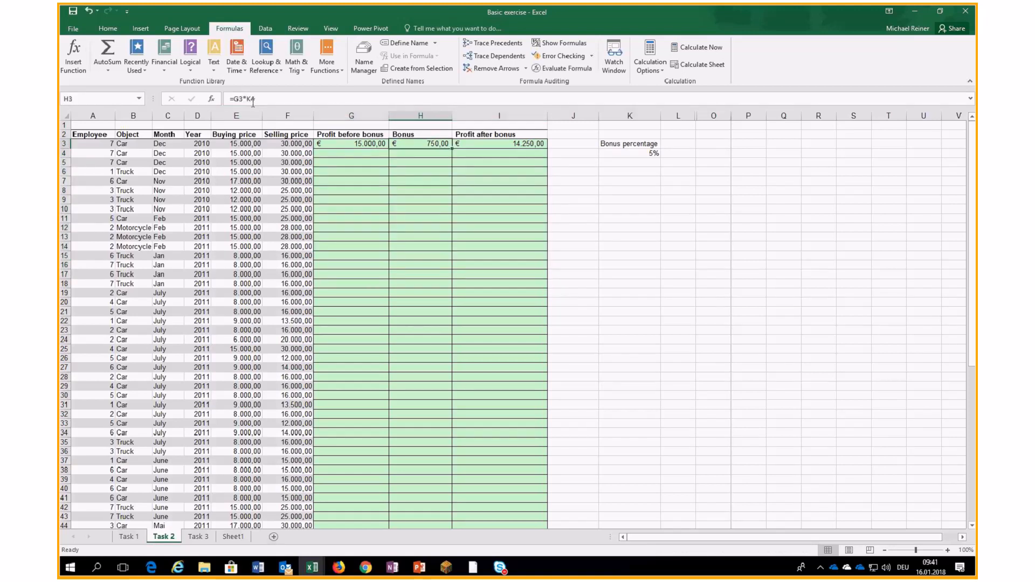
- Rewrite H3's bonus formula as =G3*K$4, locking row 4 while still giving €750,00
double_click(251, 99)
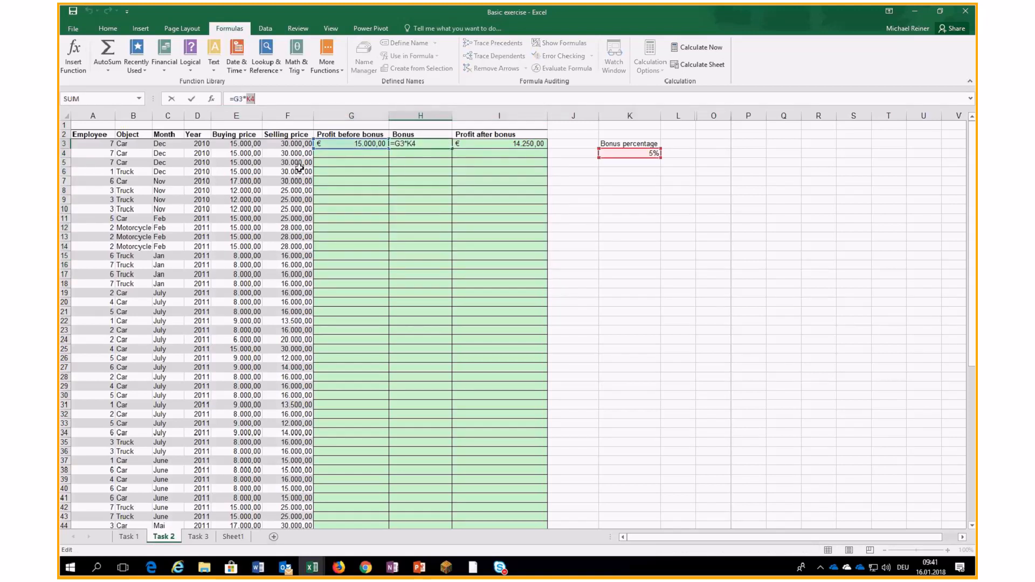
key("F4")
left_click(456, 155)
left_click(607, 154)
key("F4")
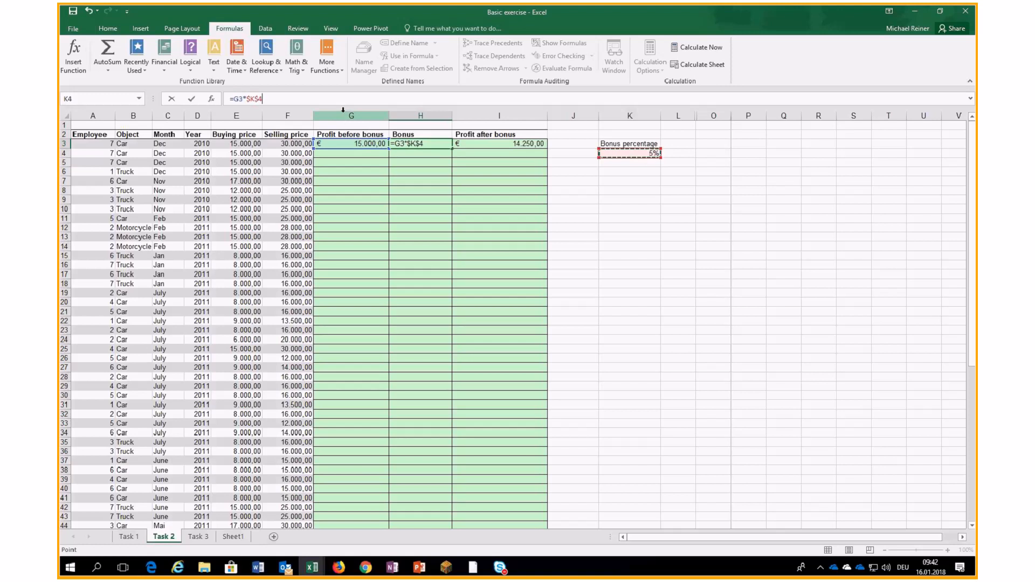
key("F4")
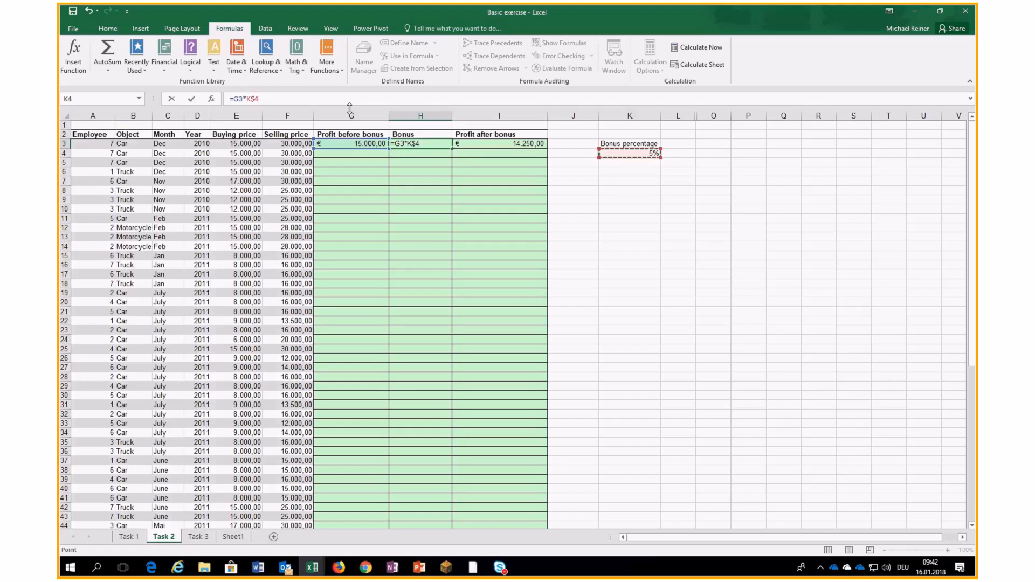
key("Return")
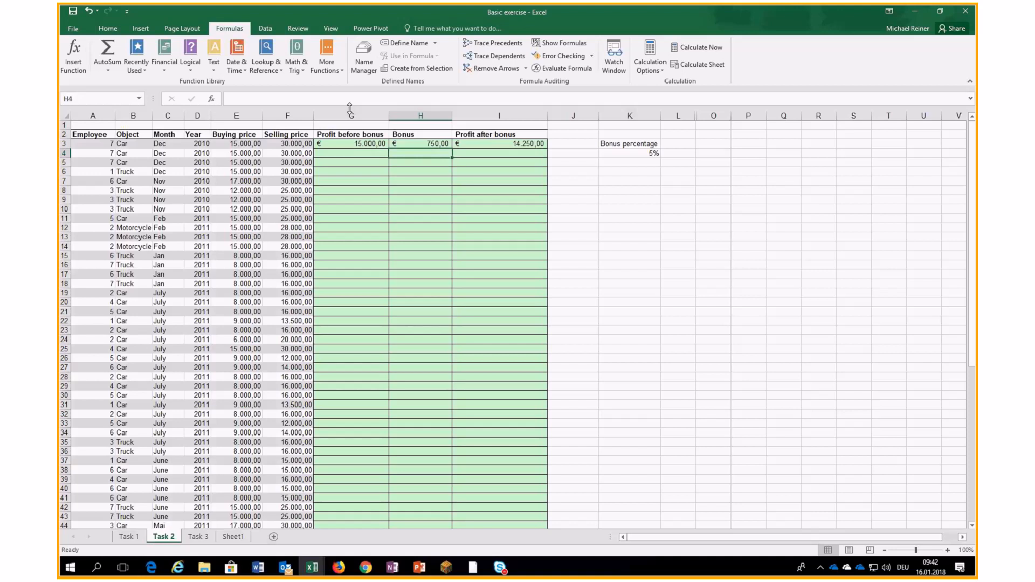
left_click_drag(349, 139, 482, 146)
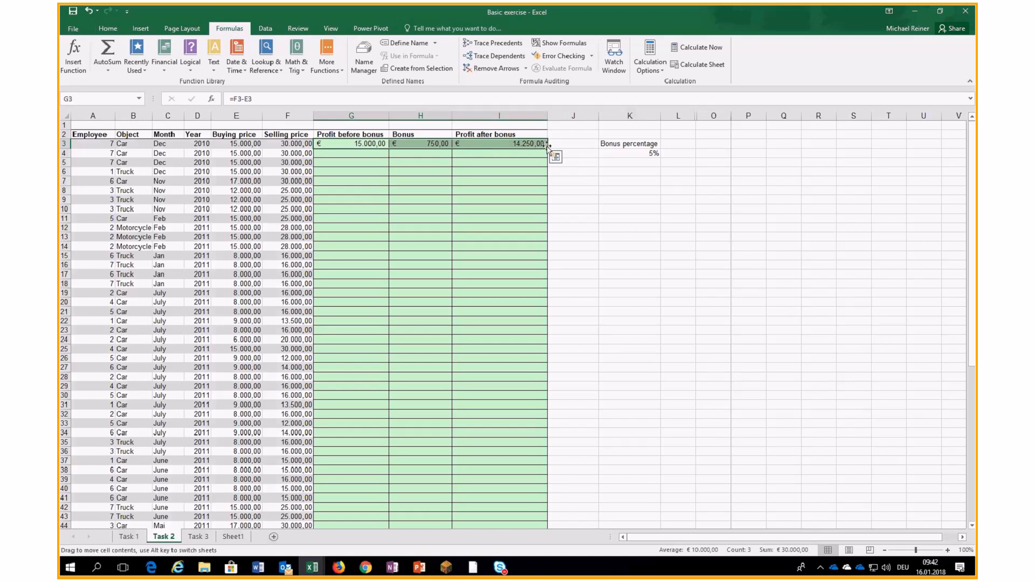
- Fill G3:I3 down to row 70, after undoing an overshoot to row 1845
mouse_move(548, 149)
left_mouse_down()
mouse_move(558, 406)
mouse_move(550, 153)
left_mouse_up()
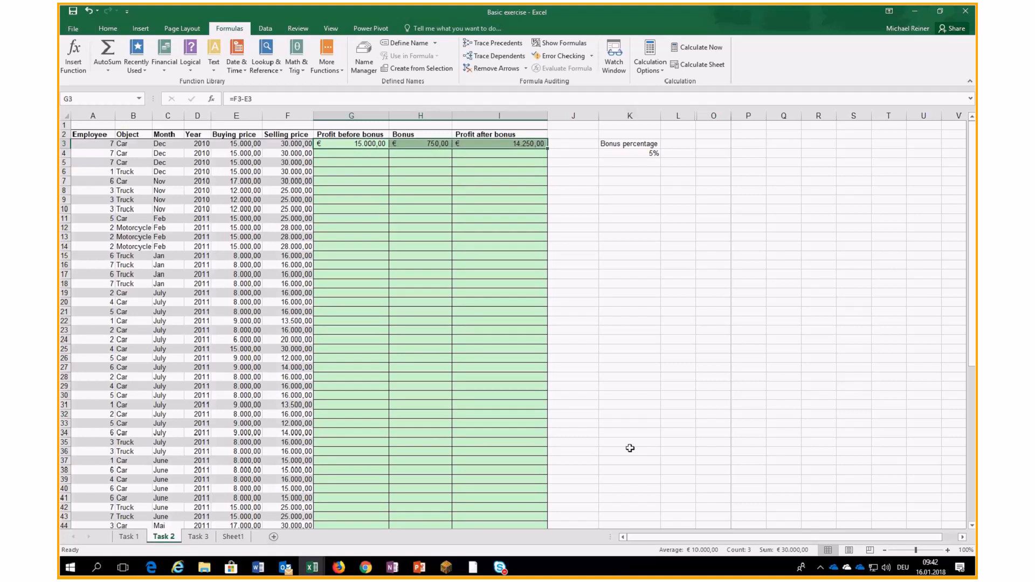
left_click_drag(548, 148, 585, 577)
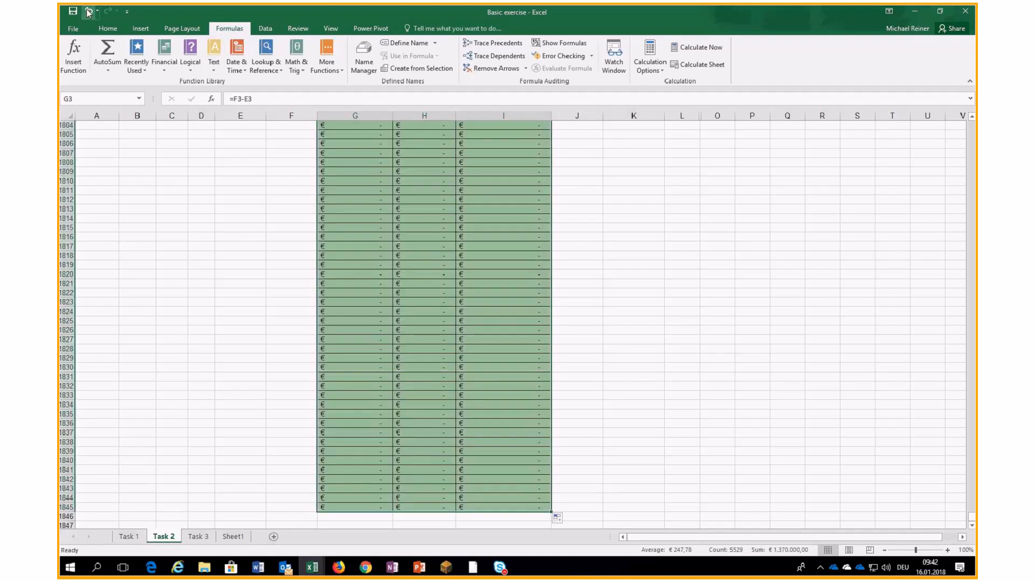
left_click(88, 11)
scroll(350, 142, "up", 1)
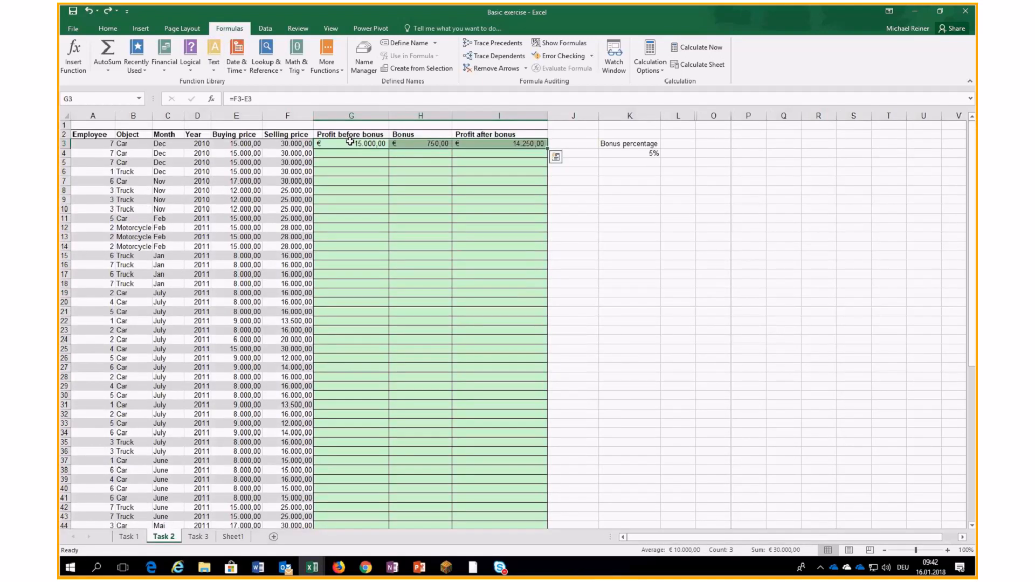
left_click_drag(351, 142, 488, 145)
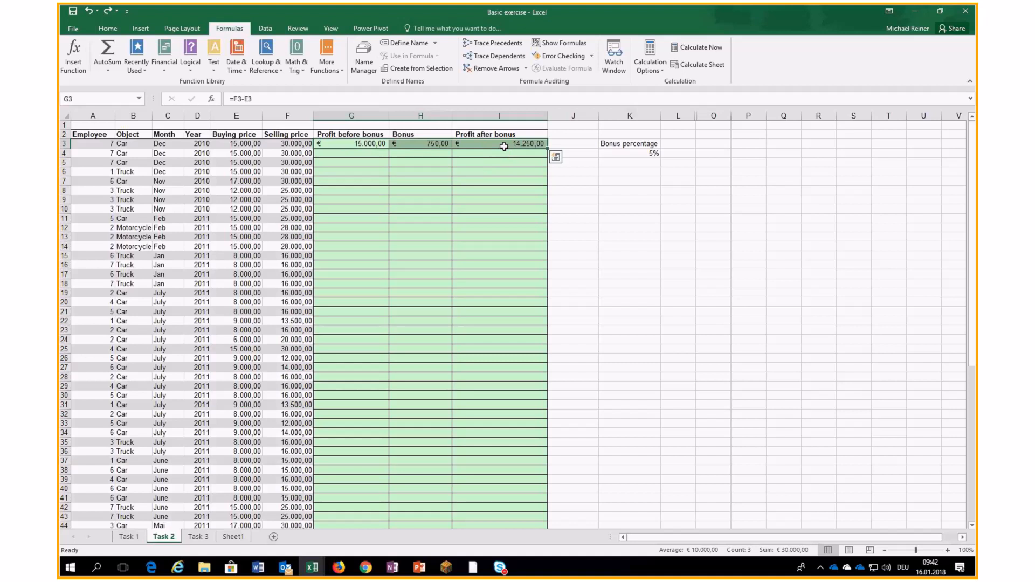
double_click(547, 148)
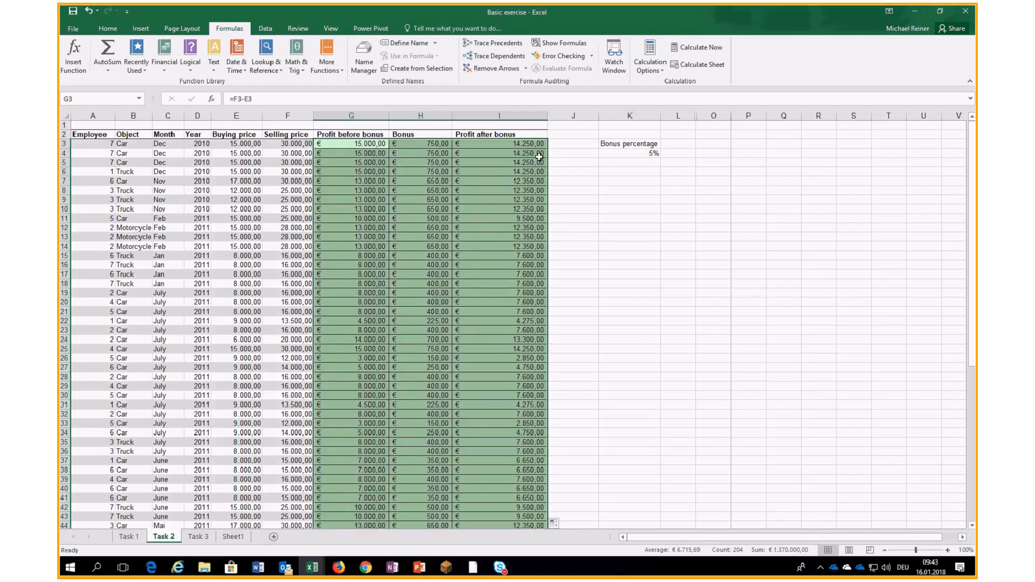
scroll(538, 163, "down", 9)
scroll(538, 164, "down", 6)
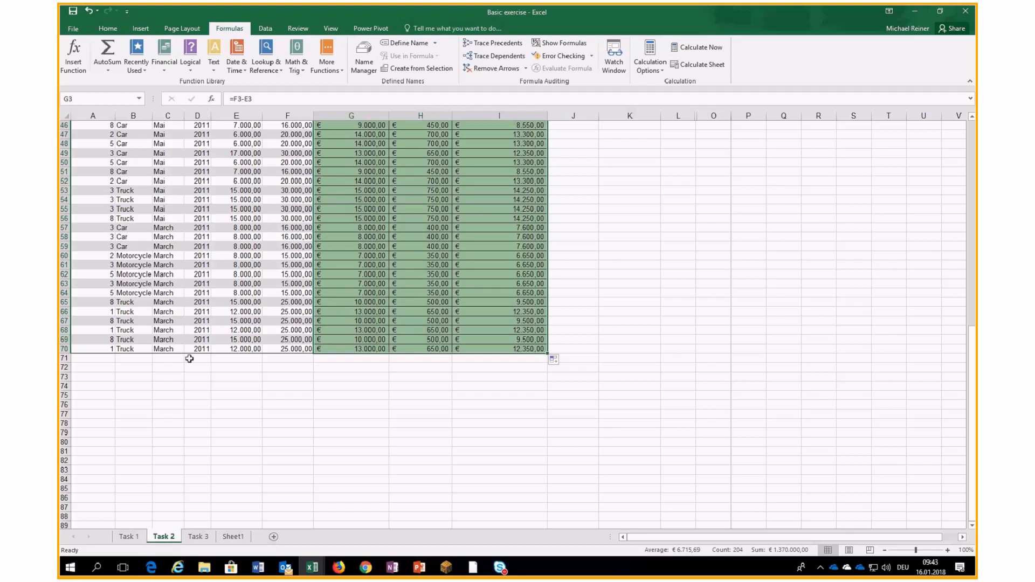
scroll(579, 290, "up", 6)
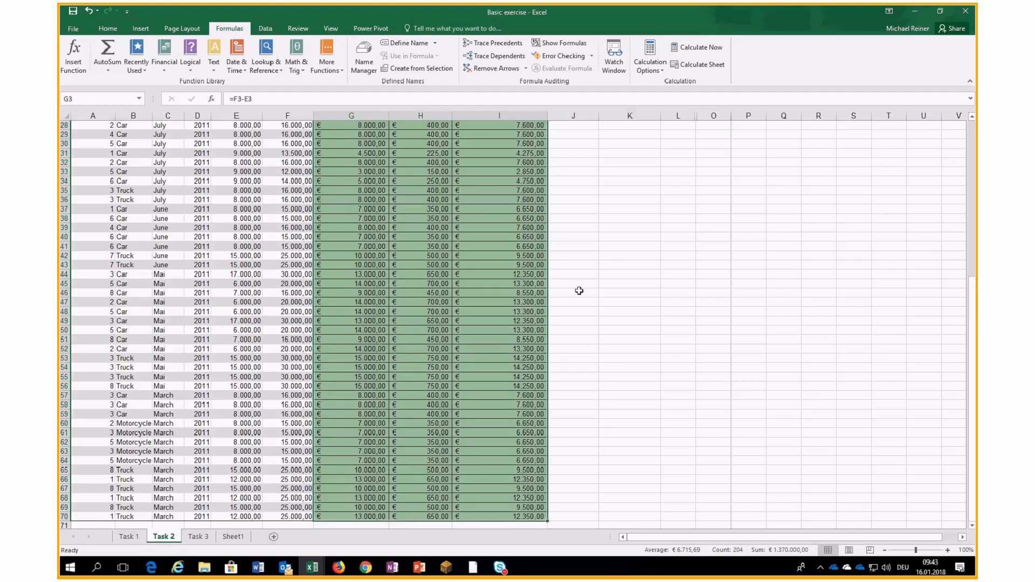
scroll(579, 291, "up", 9)
left_click(603, 265)
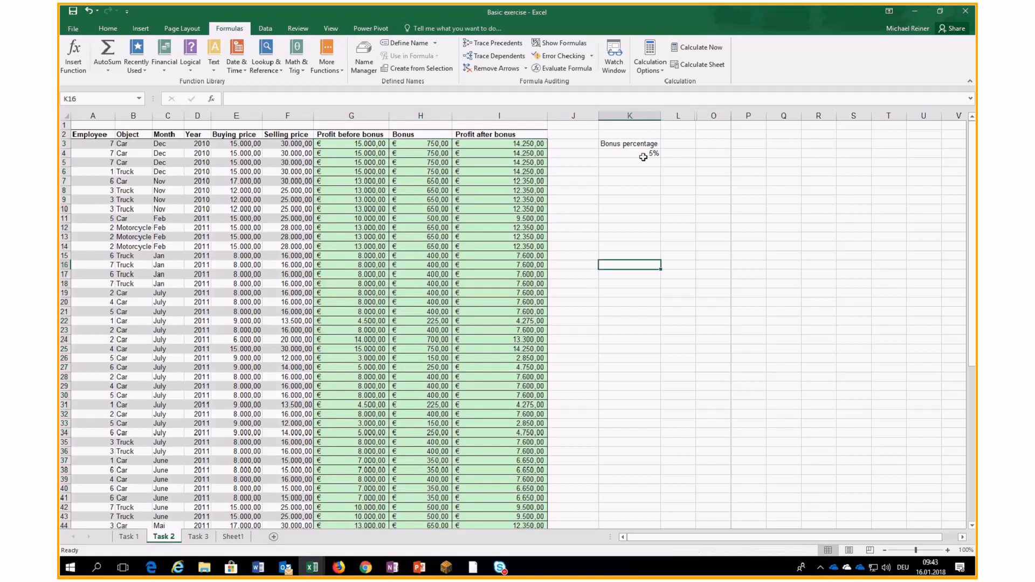
- Give the 5% cell K4 the defined name Bonus_percent through the Name Box
left_click(643, 157)
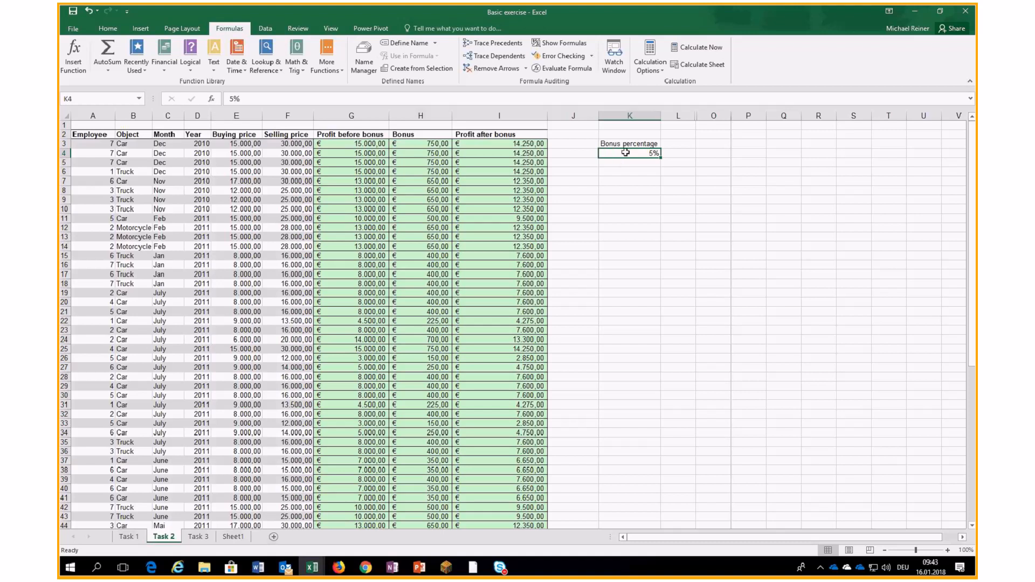
left_click(99, 99)
type("Bonus_percent")
key("Return")
left_click(574, 143)
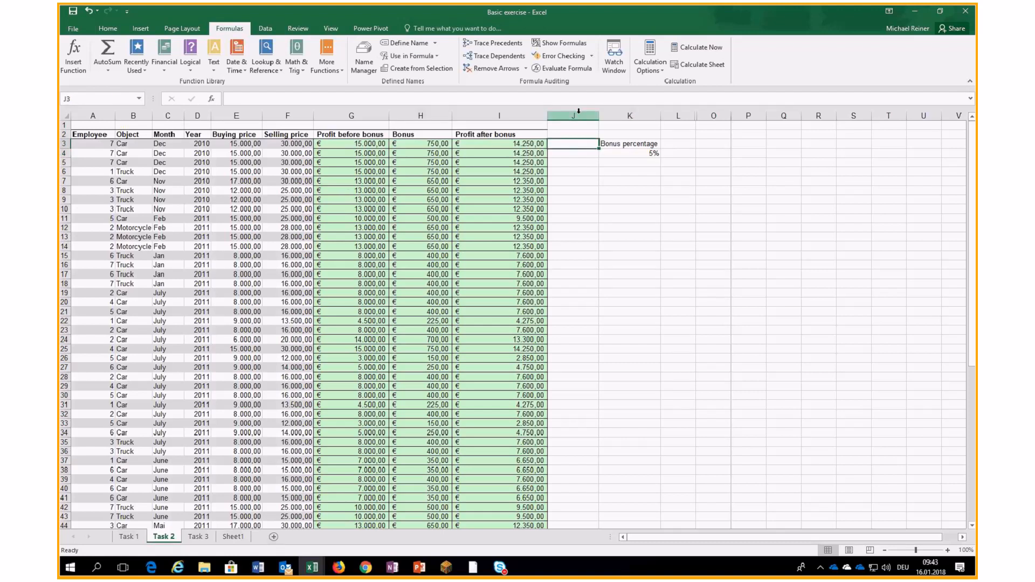
- Add the header 'Ver2' to column J beside the table
left_click(578, 111)
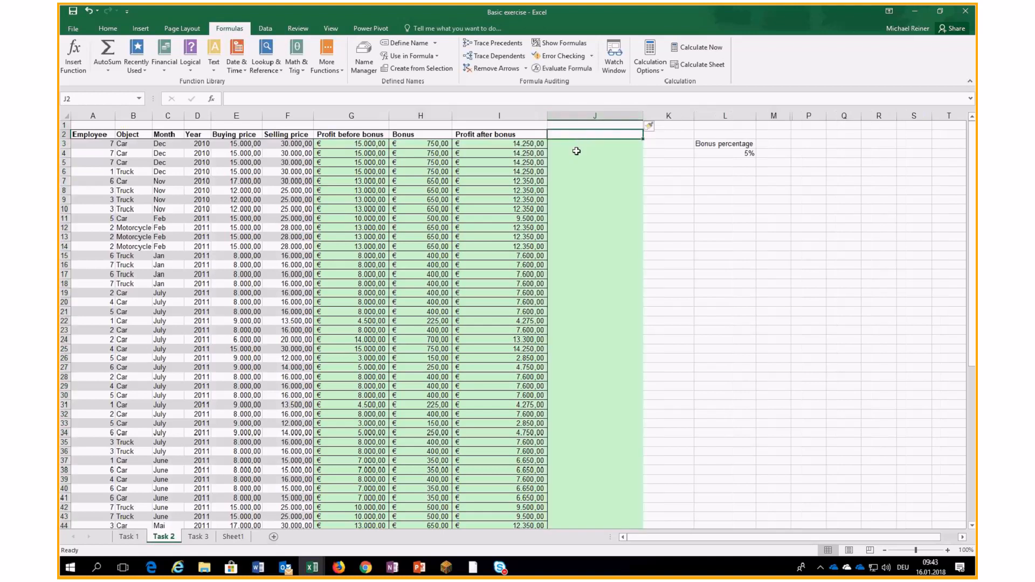
type("Ver2")
key("Return")
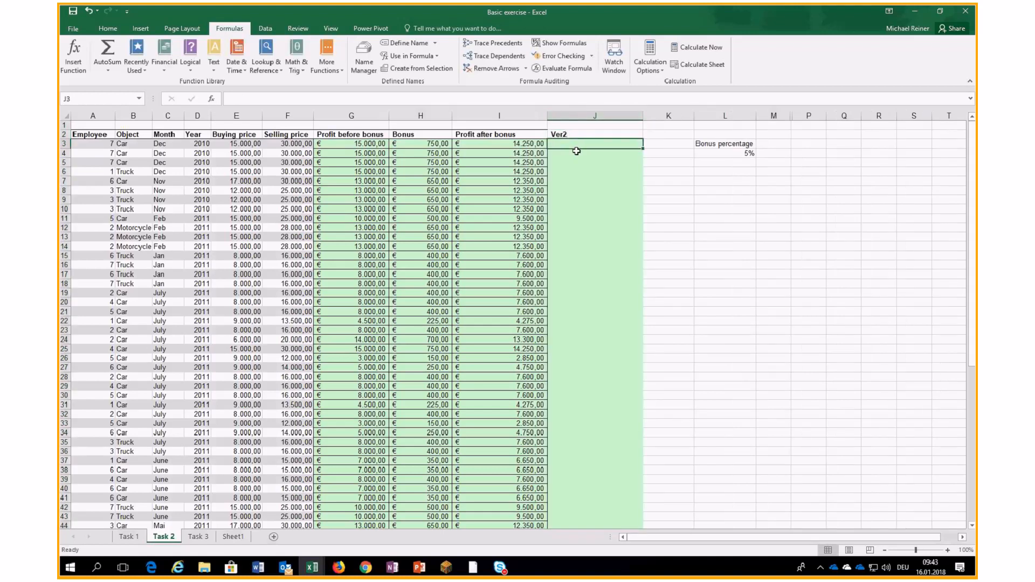
- Enter =G3*Bonus_percent in J3 and fill it down column J
type("=")
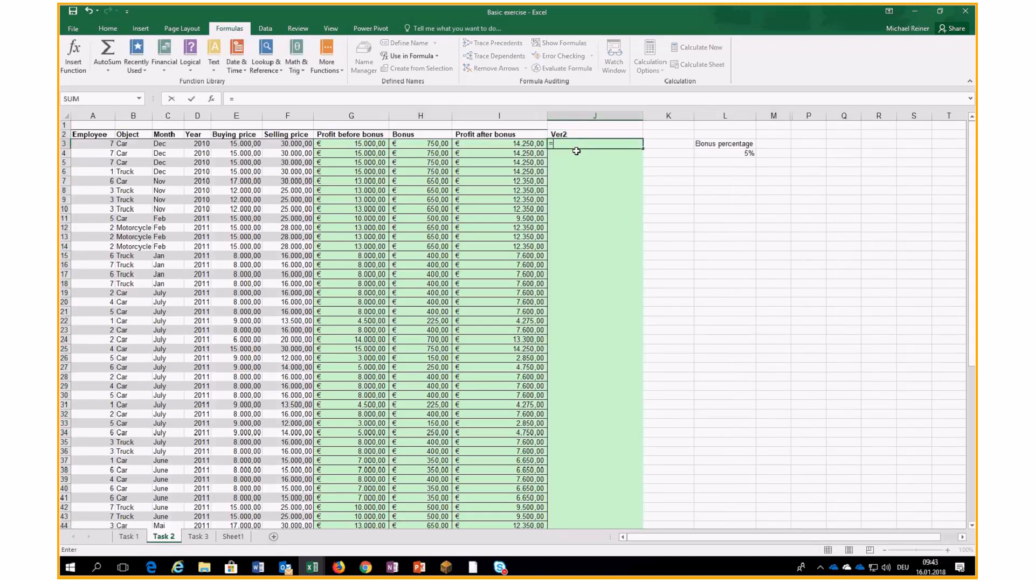
left_click(373, 147)
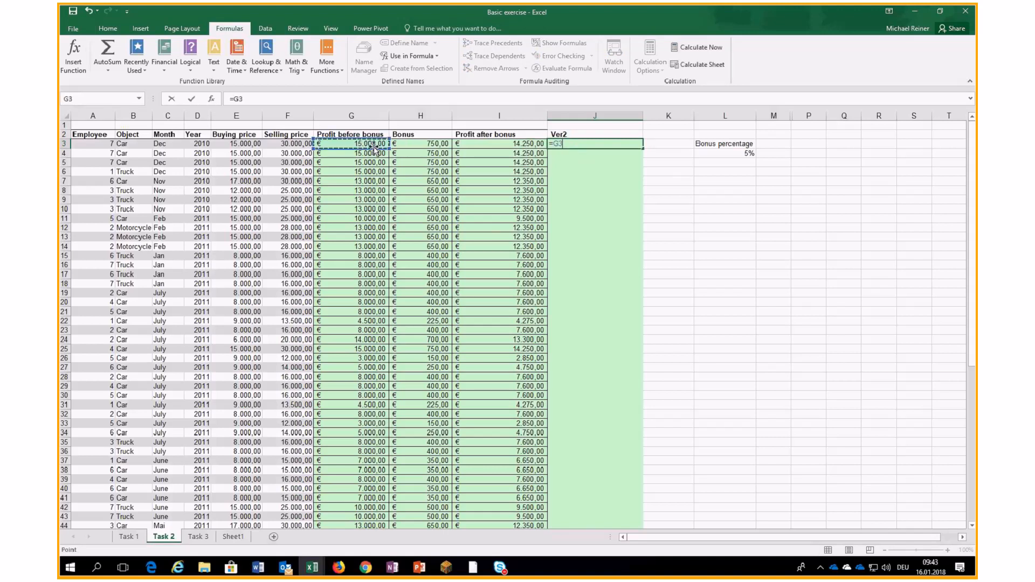
type("*")
left_click(710, 153)
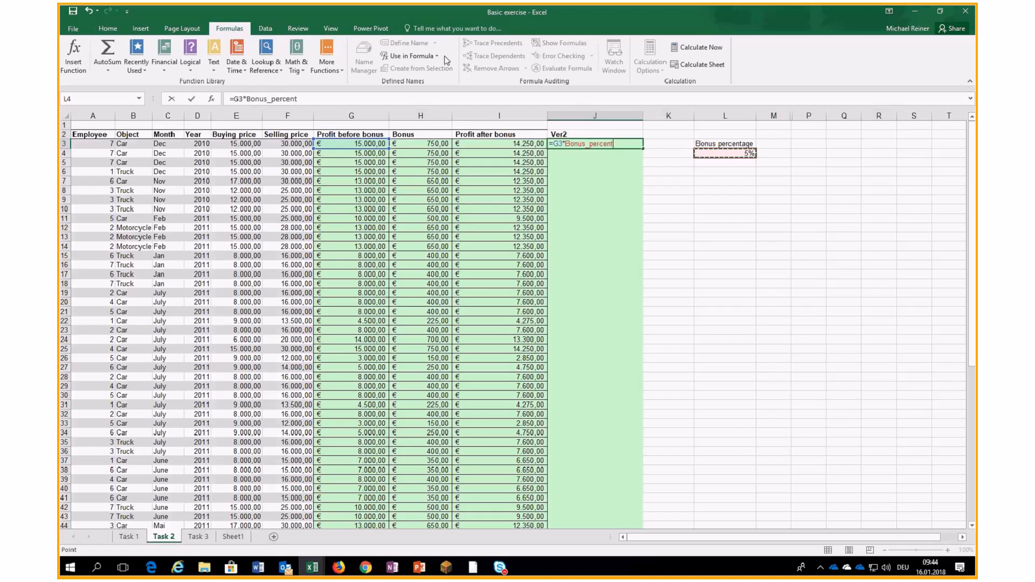
left_click(426, 54)
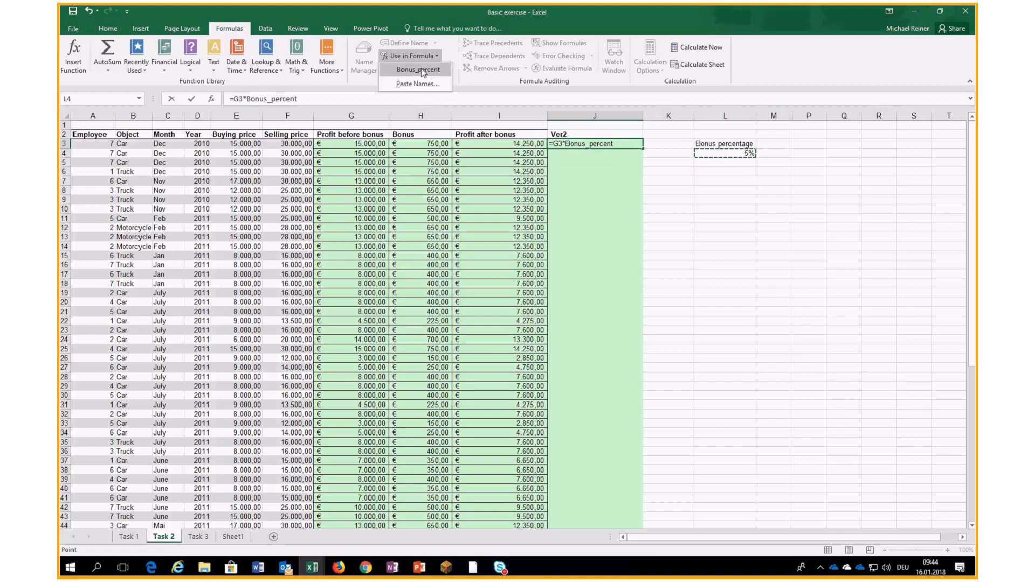
left_click(426, 12)
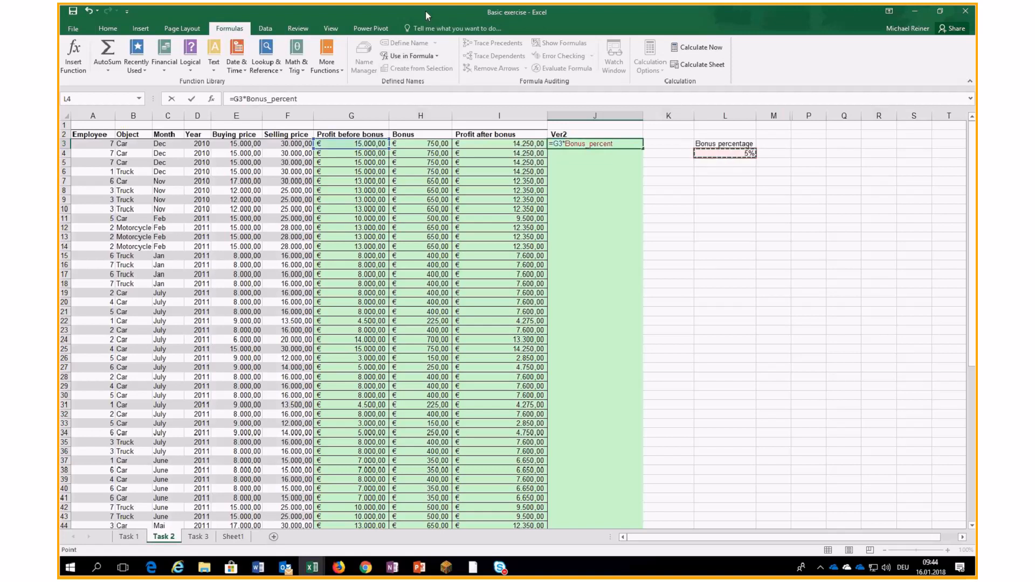
key("Return")
left_click(626, 144)
double_click(642, 148)
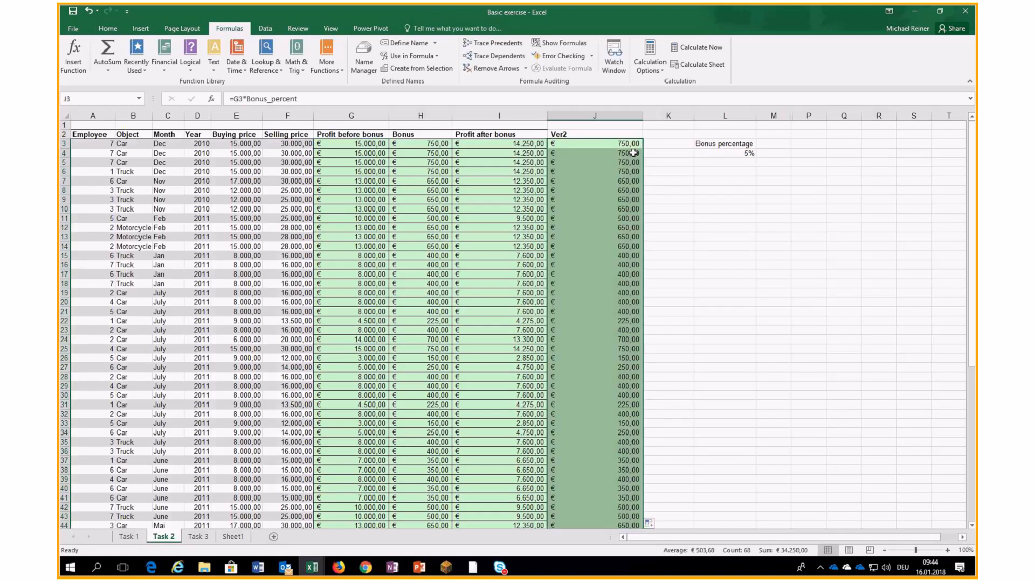
- Trace precedents of J3, J11, J19 and J31 to confirm they use Bonus_percent
left_click(628, 144)
left_click(493, 43)
left_click(594, 210)
left_click(494, 43)
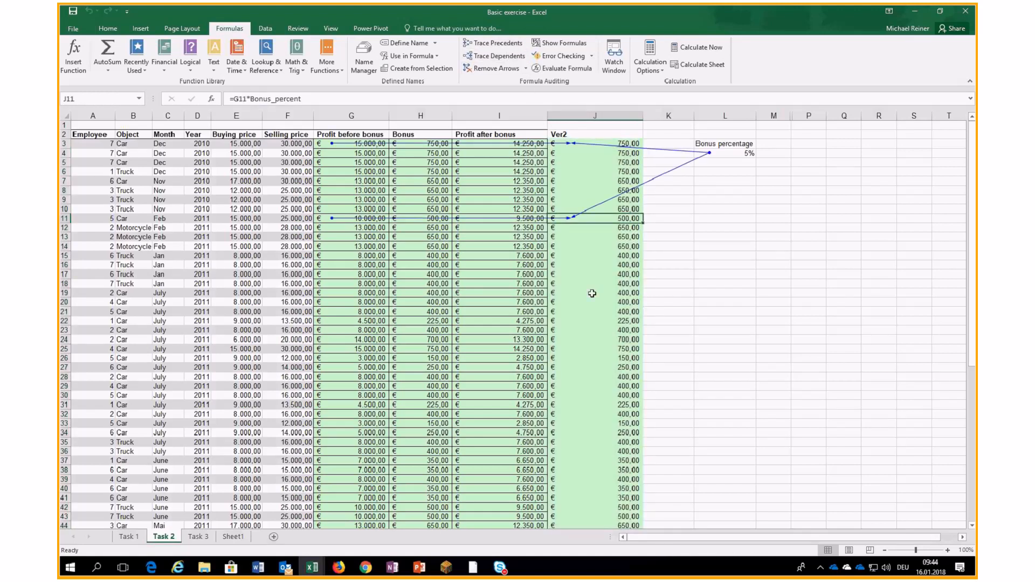
left_click(592, 294)
left_click(516, 44)
left_click(592, 404)
left_click(518, 44)
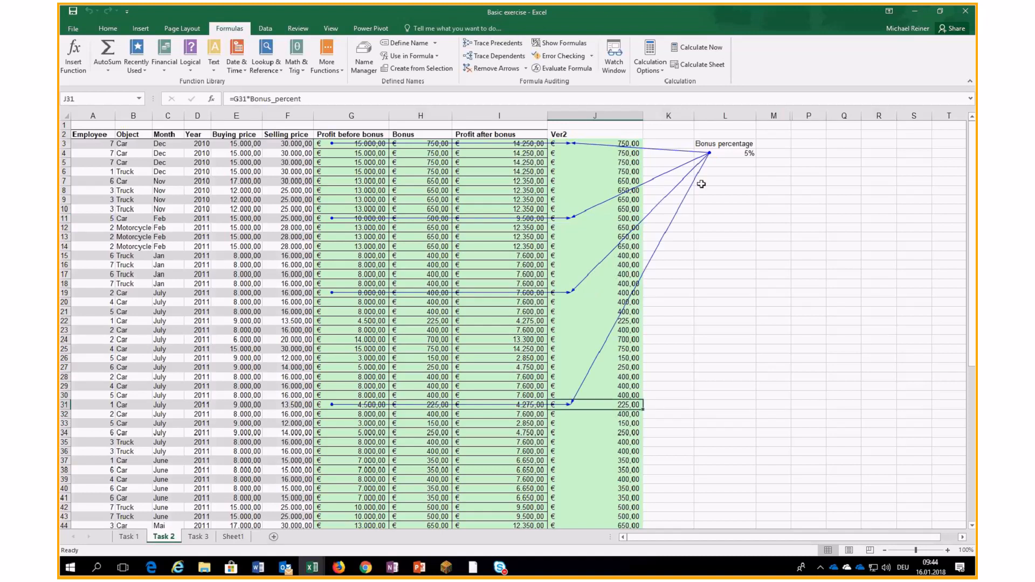
left_click(738, 153)
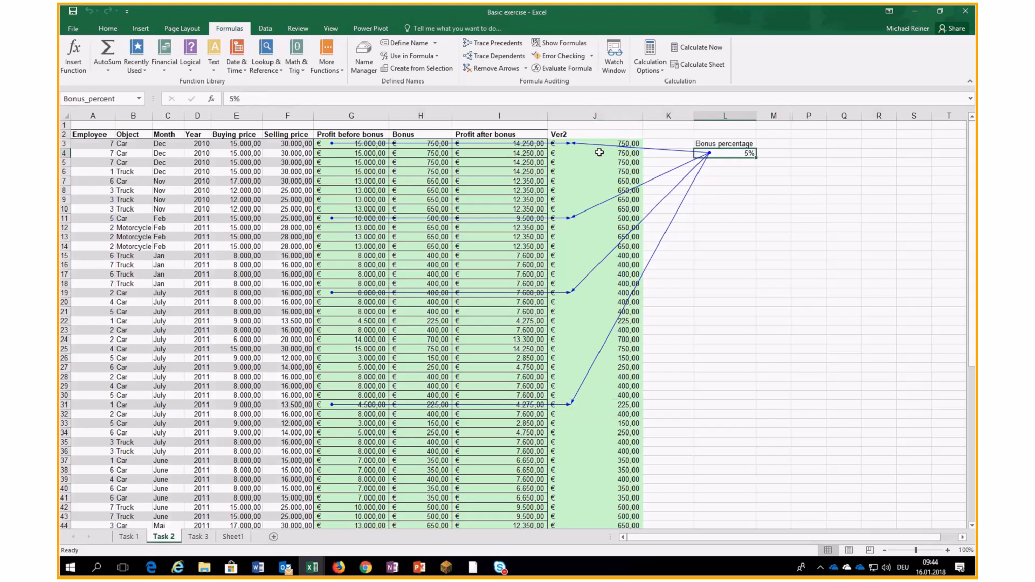
- Remove the trace arrows and clear all of column J
left_click(603, 113)
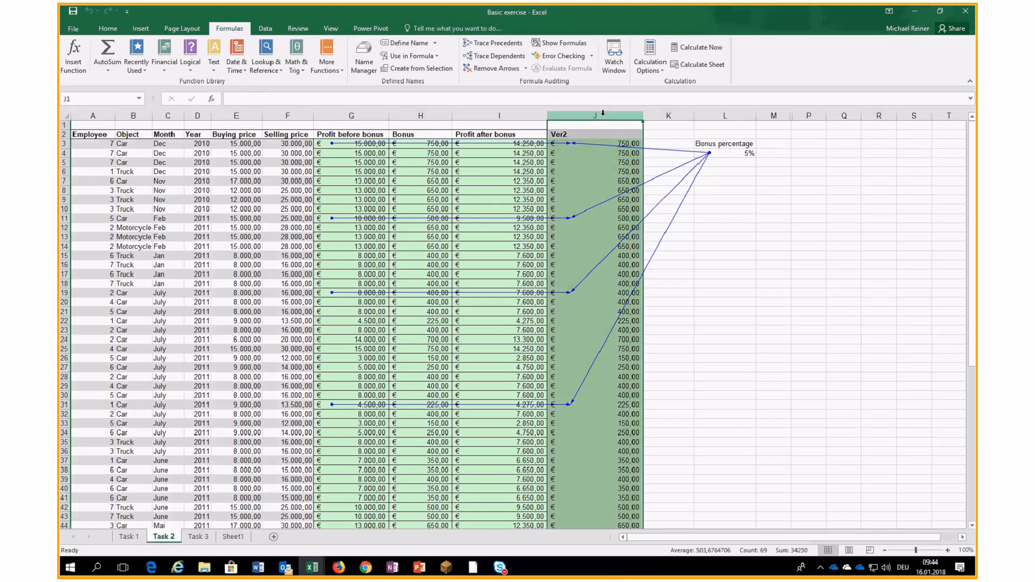
left_click(494, 72)
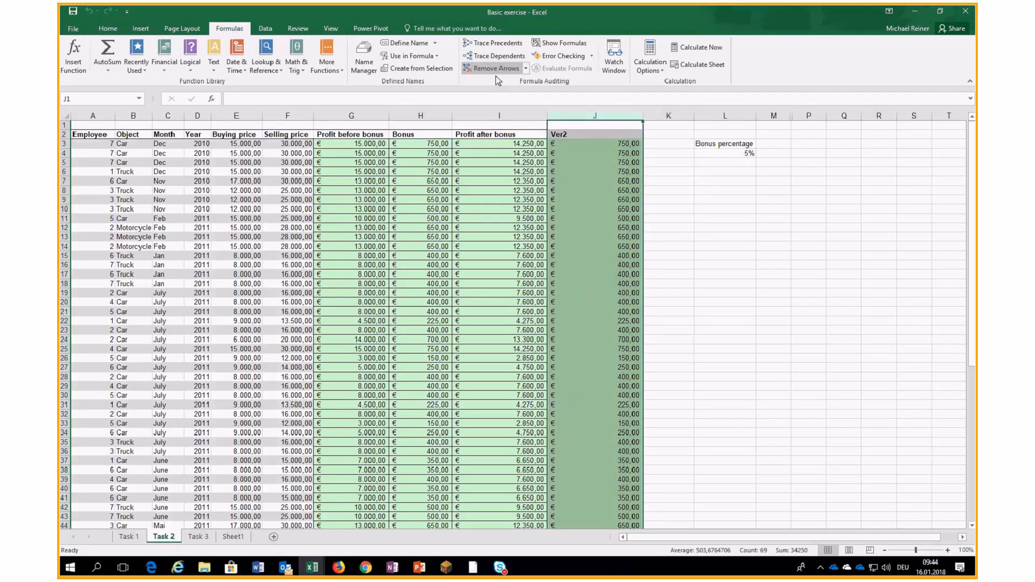
key("Delete")
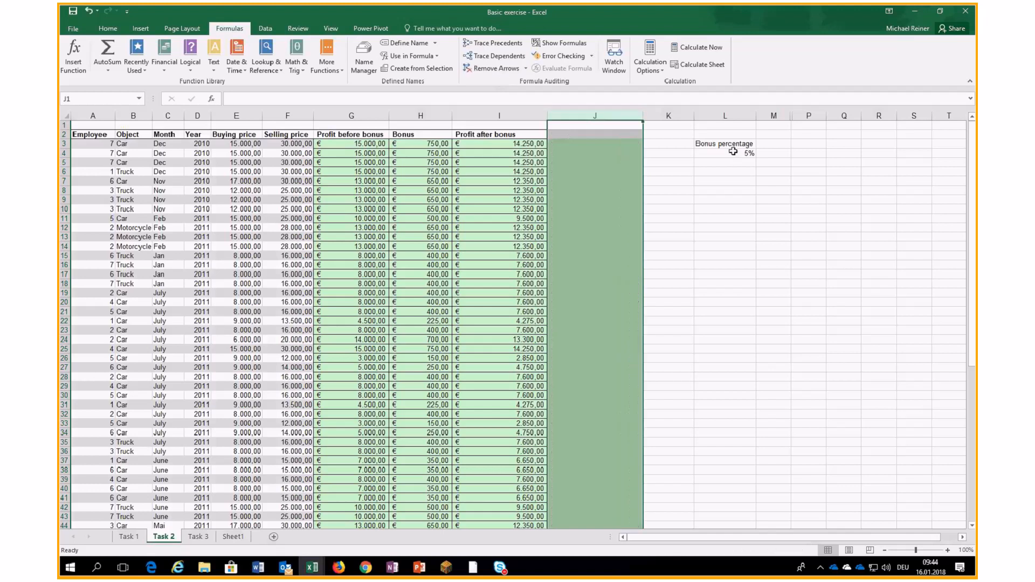
- Move the Bonus percentage label and 5% value into Sheet1 C5:C6
left_click(733, 153)
left_click_drag(732, 137, 744, 154)
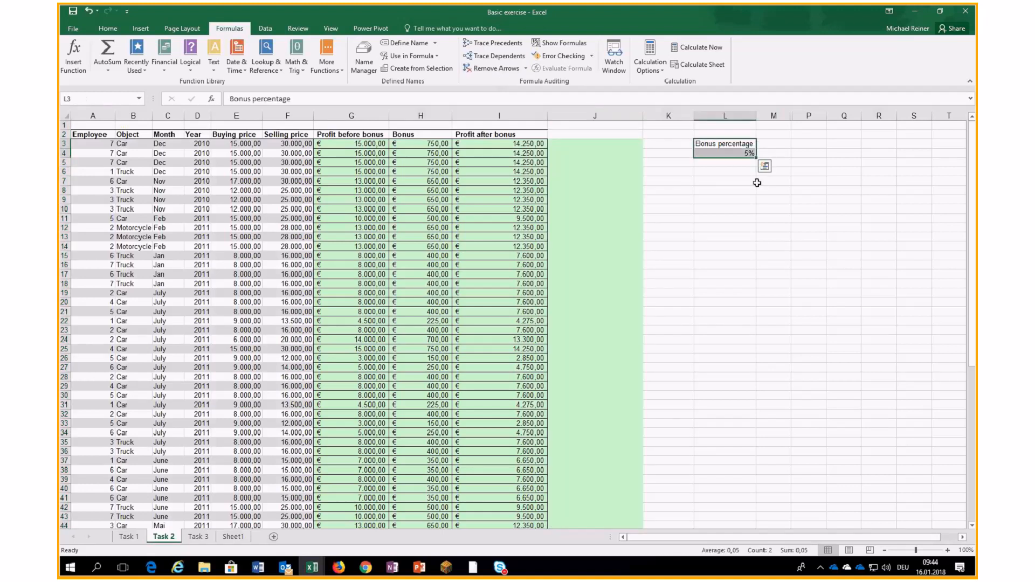
key("ctrl+c")
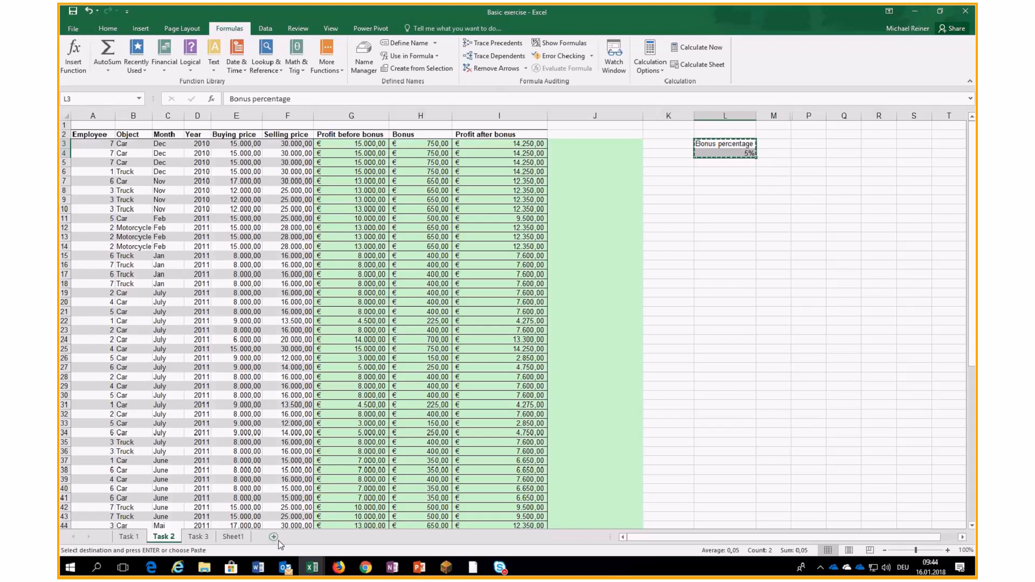
left_click(233, 537)
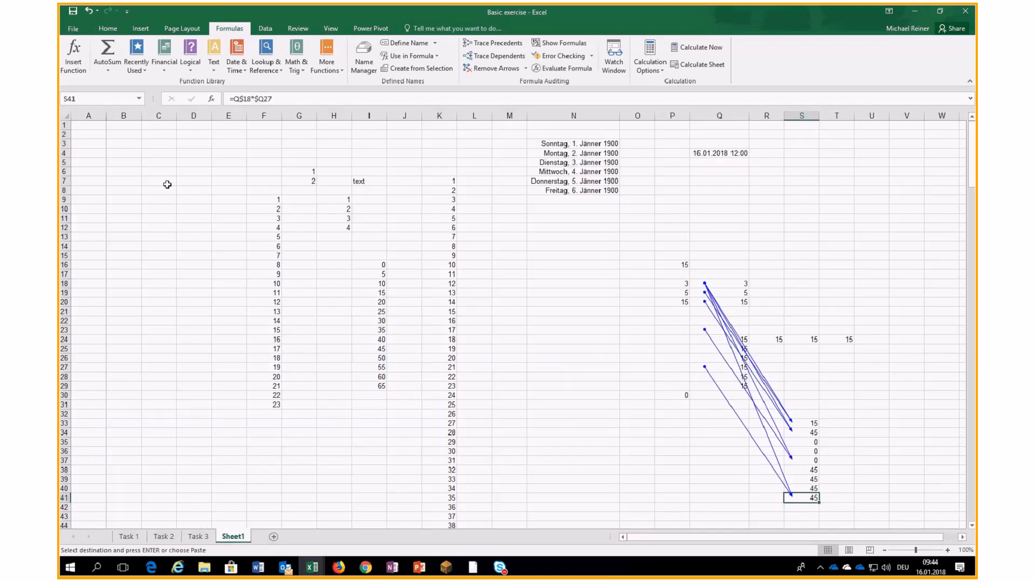
right_click(144, 161)
left_click(183, 206)
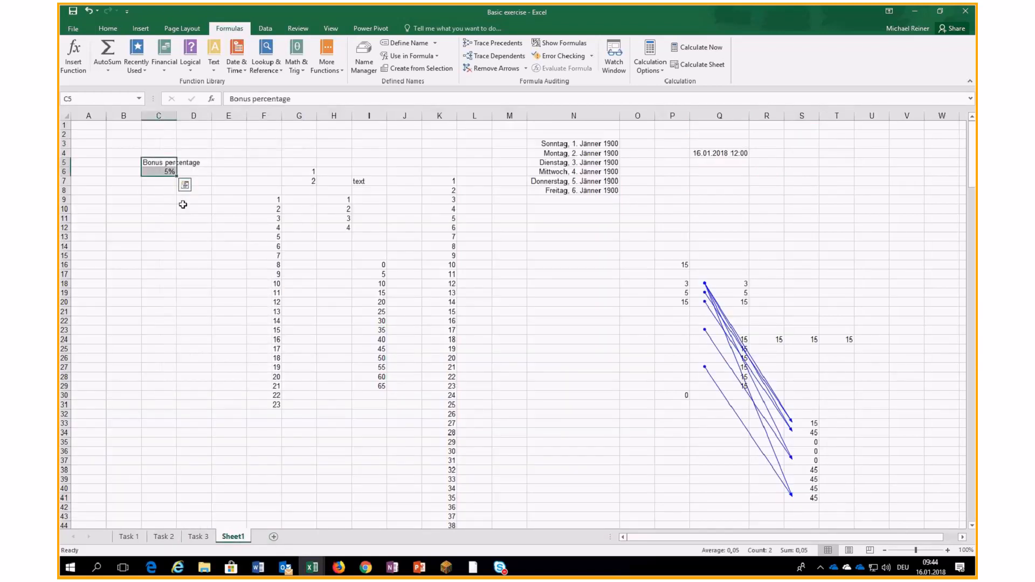
- Confirm C6 still carries the Bonus_percent name, then return to Task 2
left_click(165, 172)
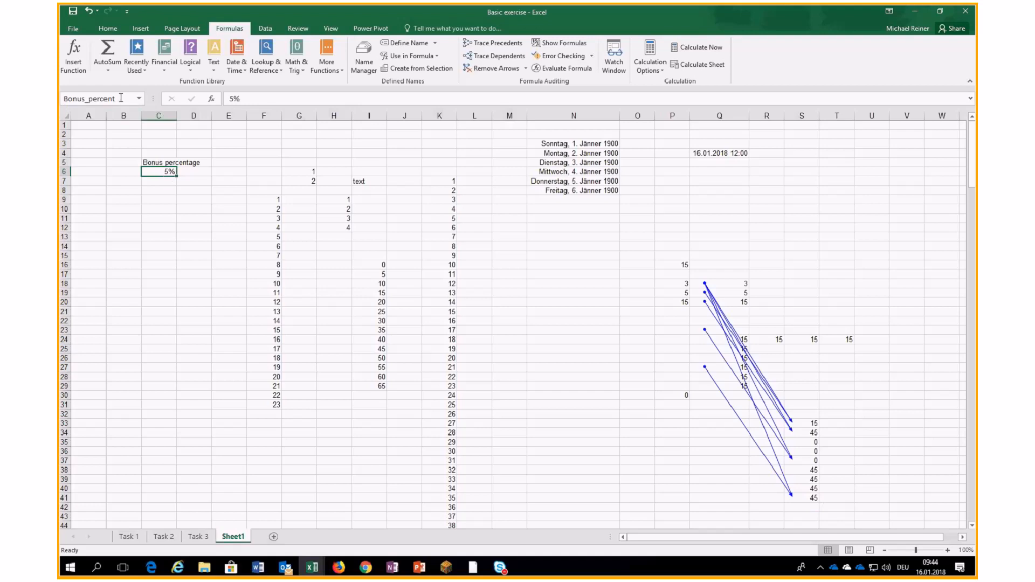
left_click(121, 97)
left_click(197, 538)
left_click(172, 537)
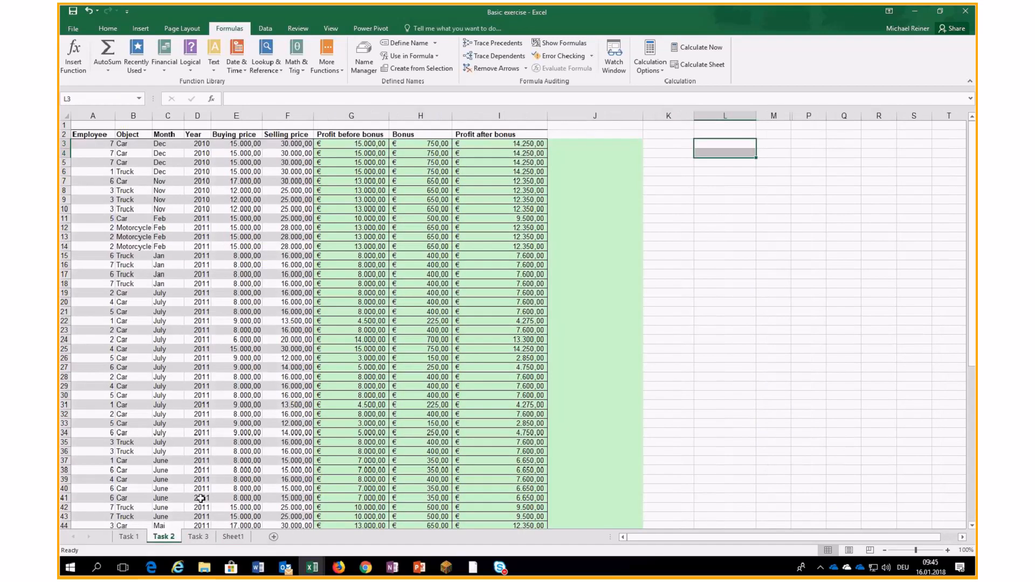
- Enter =G3*Bonus_percent in J3 and fill it down column J
left_click(596, 144)
type("=")
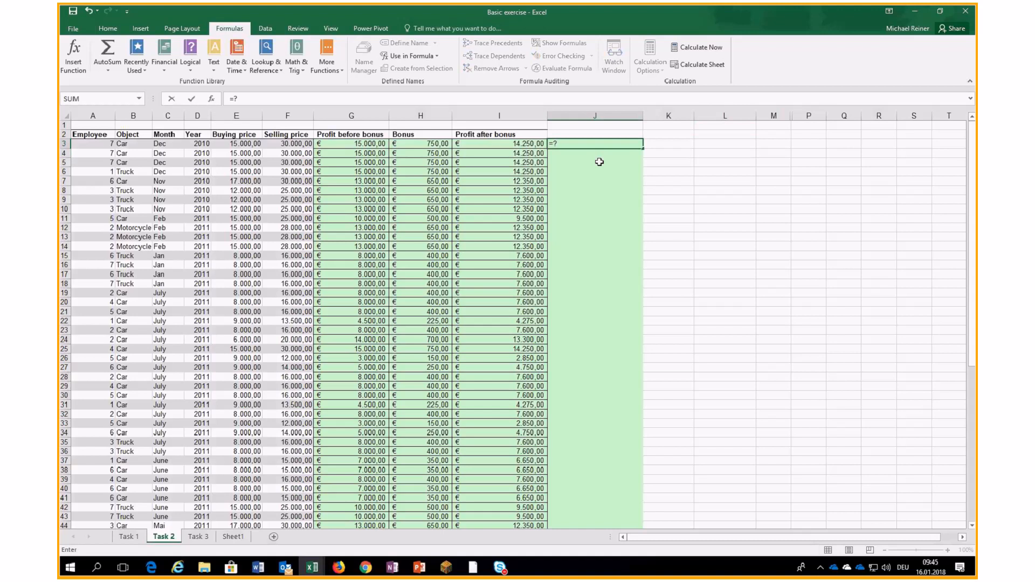
left_click(372, 144)
type("*")
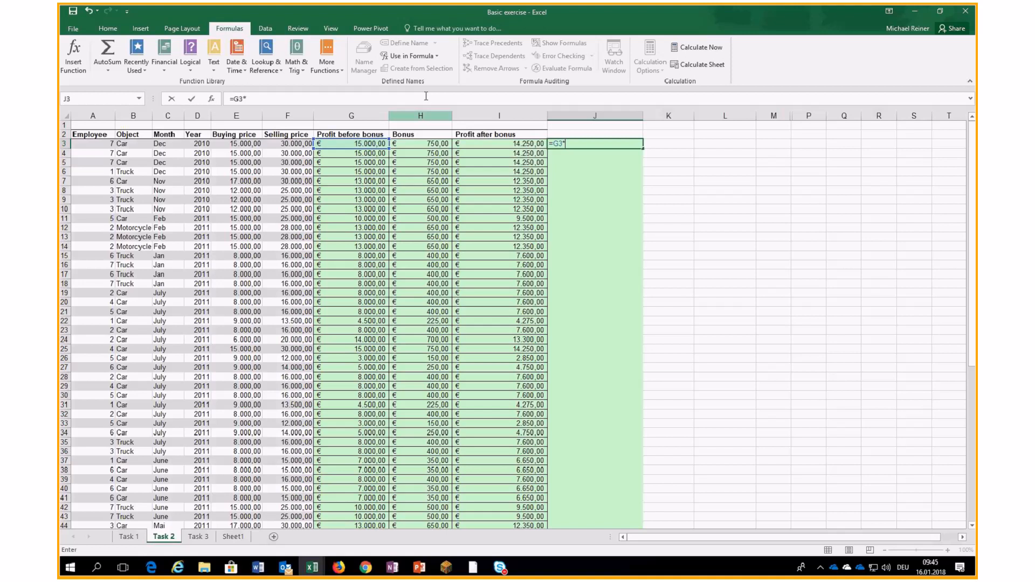
left_click(411, 56)
left_click(427, 69)
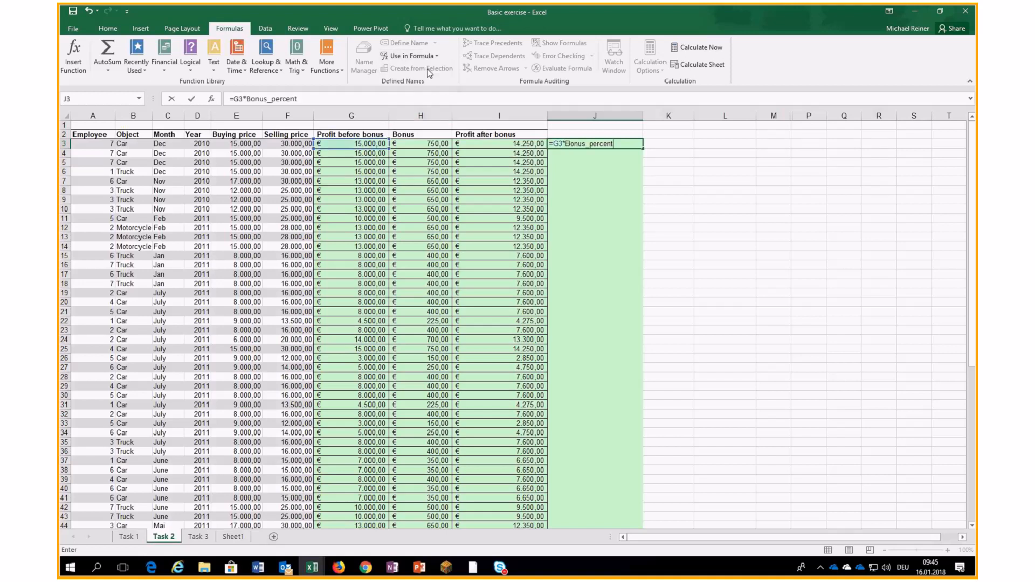
key("Return")
key("Up")
double_click(644, 149)
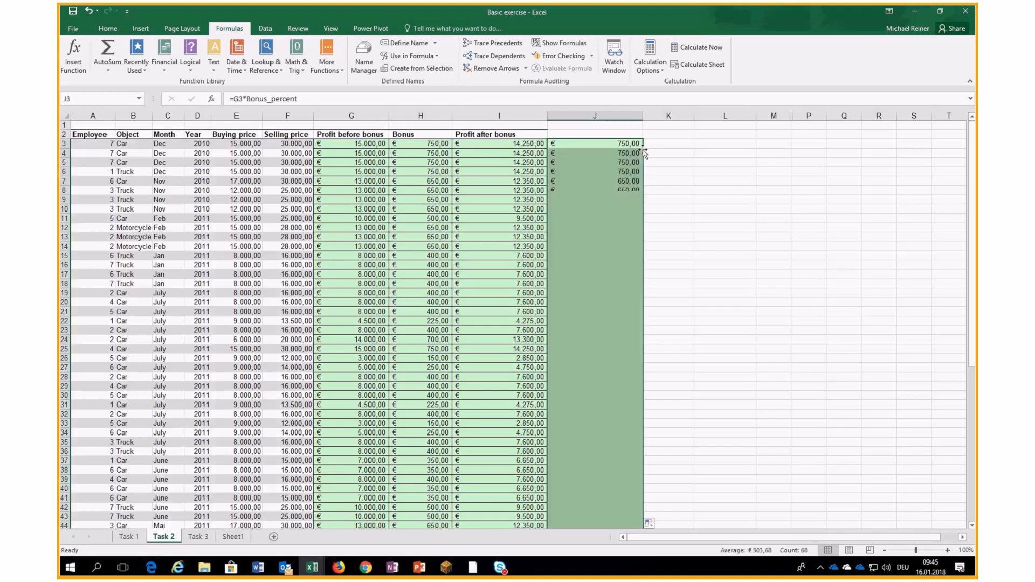
- Trace the precedents of J3 and J10, then remove the trace arrows
left_click(514, 44)
key("Down")
key("Down")
key("Down")
key("Down")
key("Down")
key("Down")
key("Down")
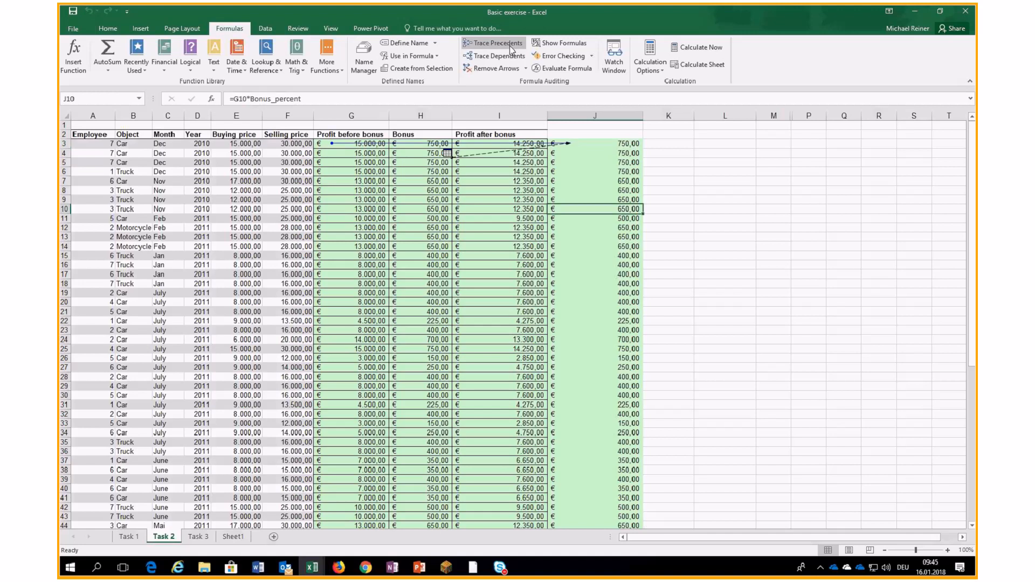
left_click(512, 44)
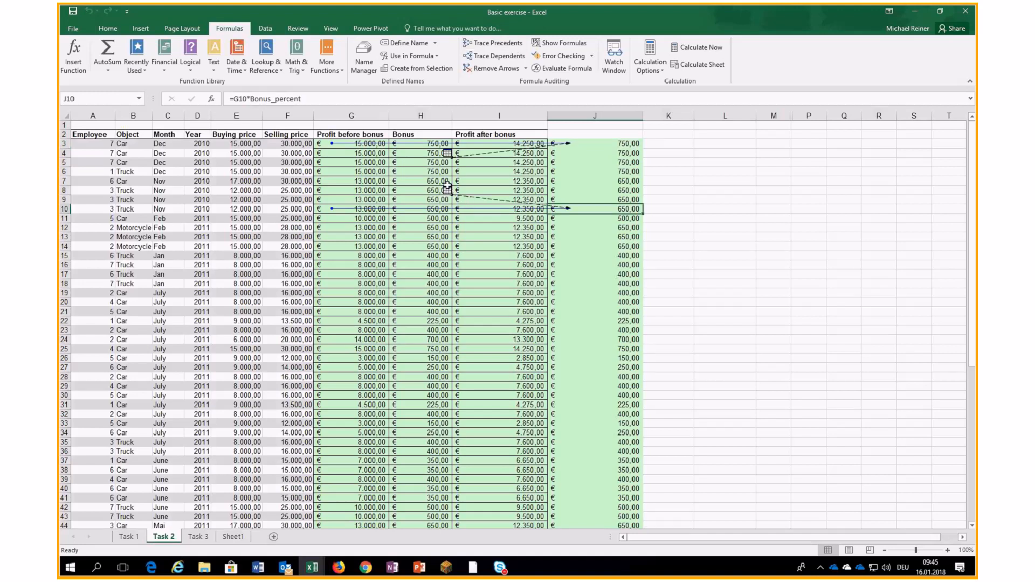
left_click(501, 68)
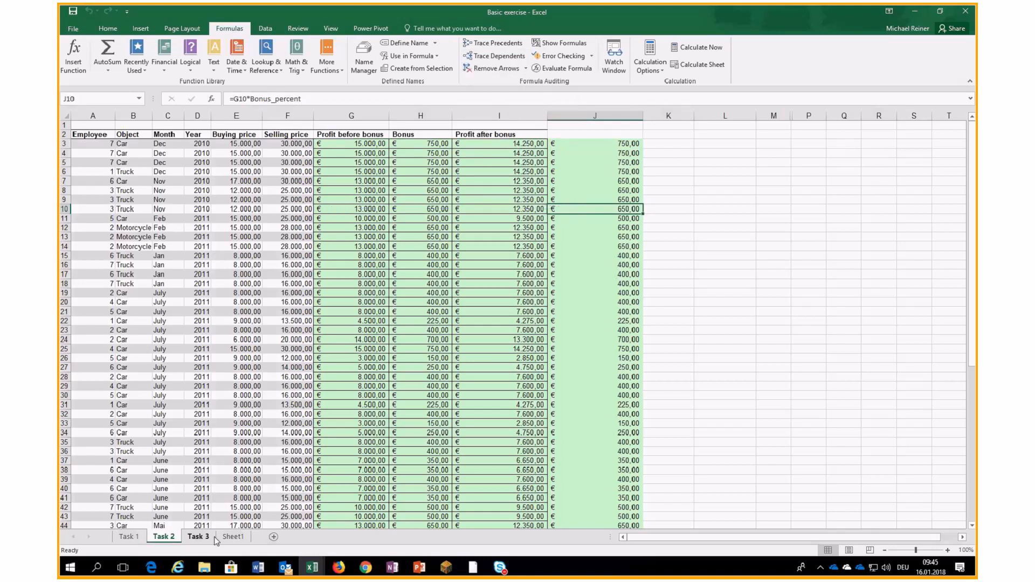
- Change the bonus rate in Sheet1 cell C6 to 10
left_click(233, 537)
type("10")
key("Return")
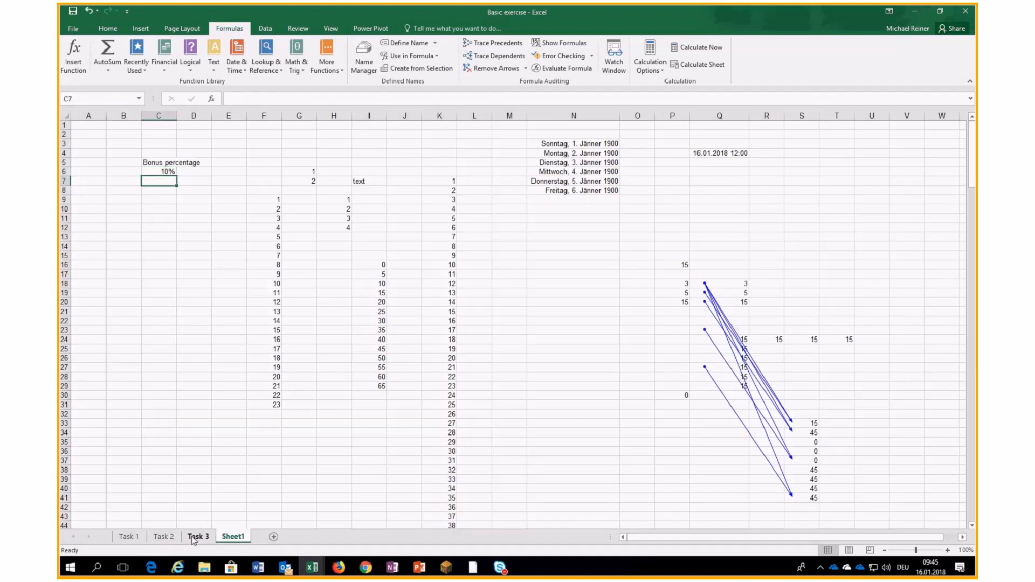
- Check Task 2's recalculated H3 and J3 bonus formulas, then return to Sheet1
left_click(164, 536)
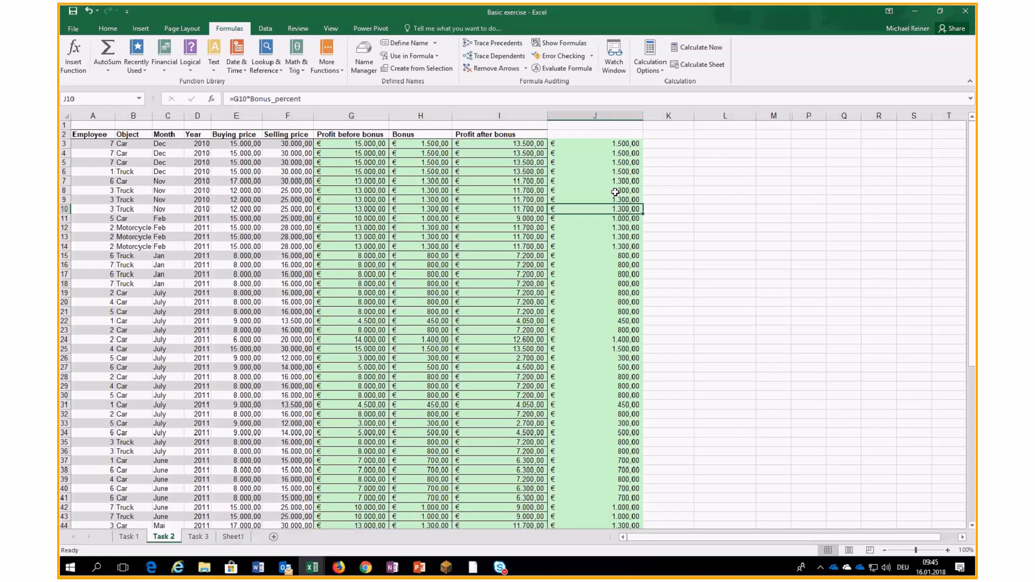
left_click(423, 143)
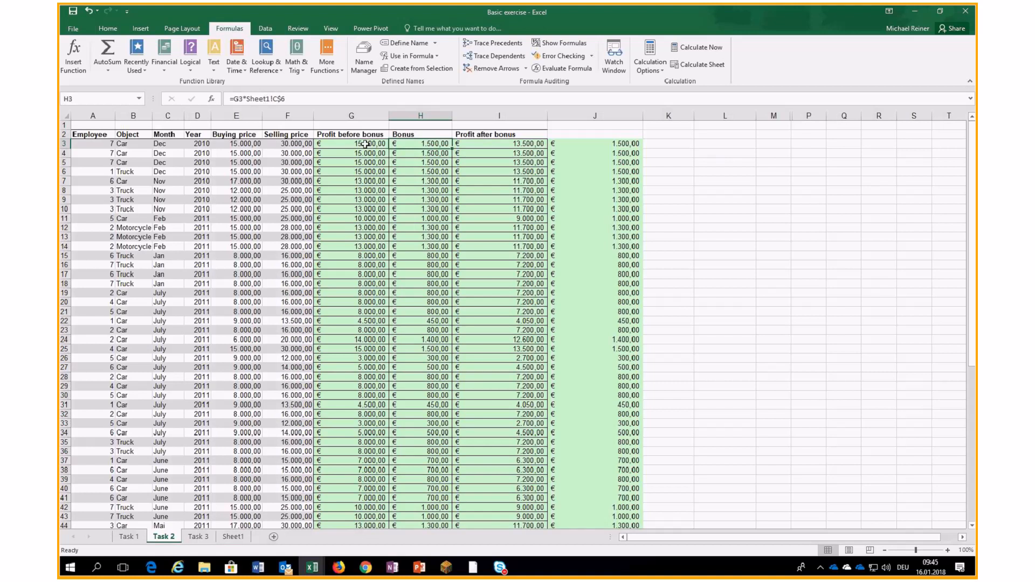
left_click(599, 144)
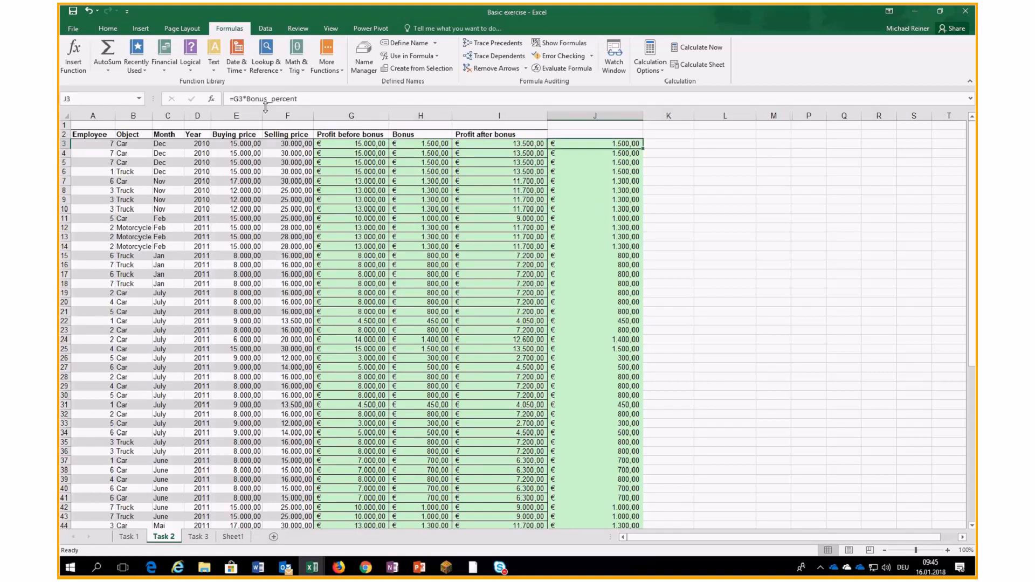
left_click_drag(247, 99, 300, 100)
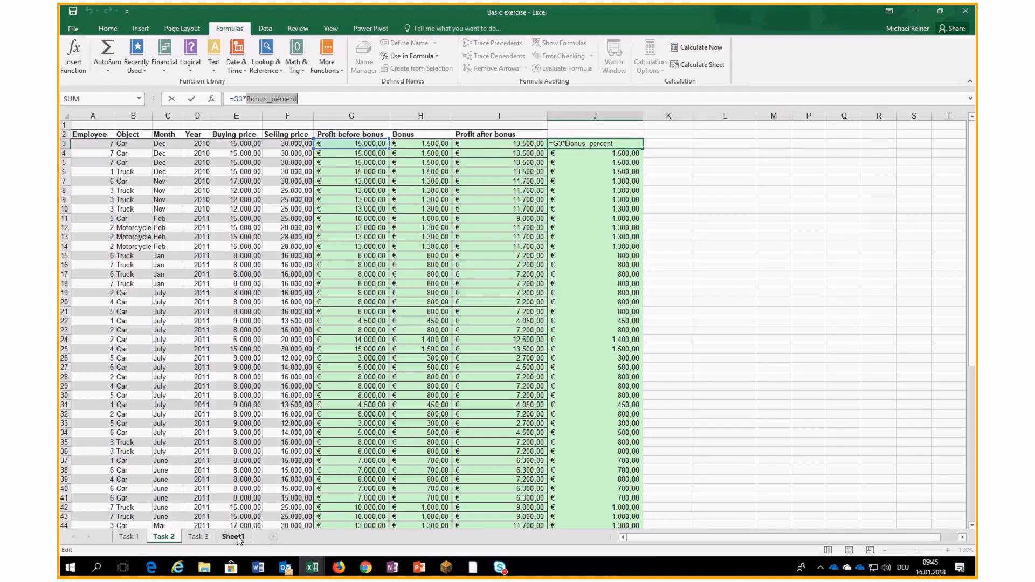
key("Escape")
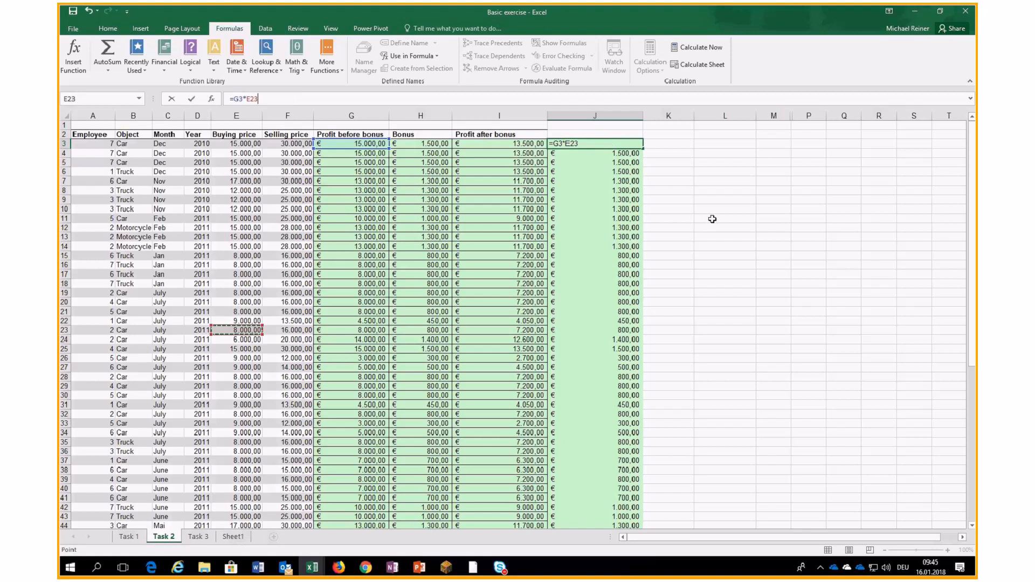
left_click(771, 182)
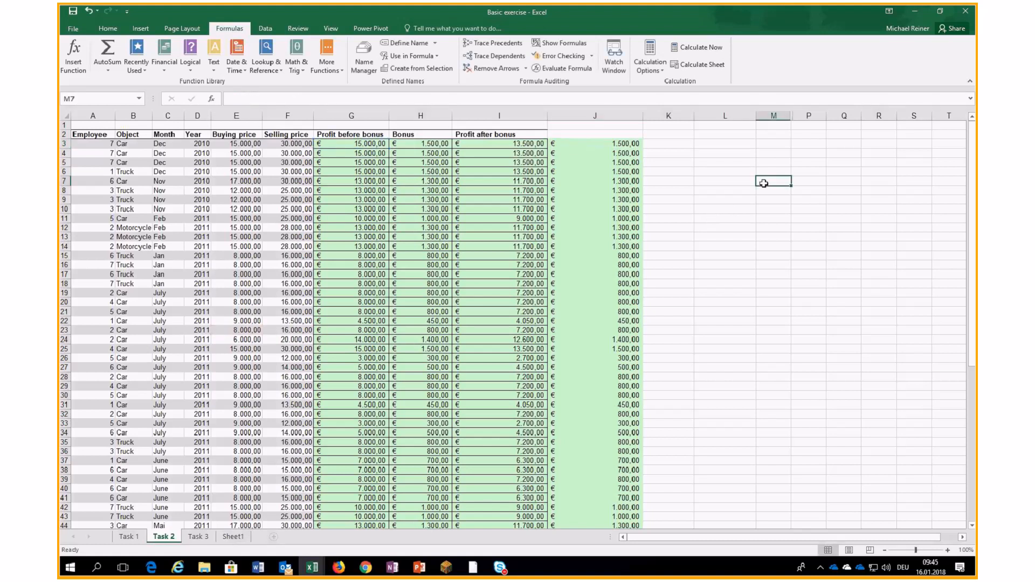
left_click(233, 536)
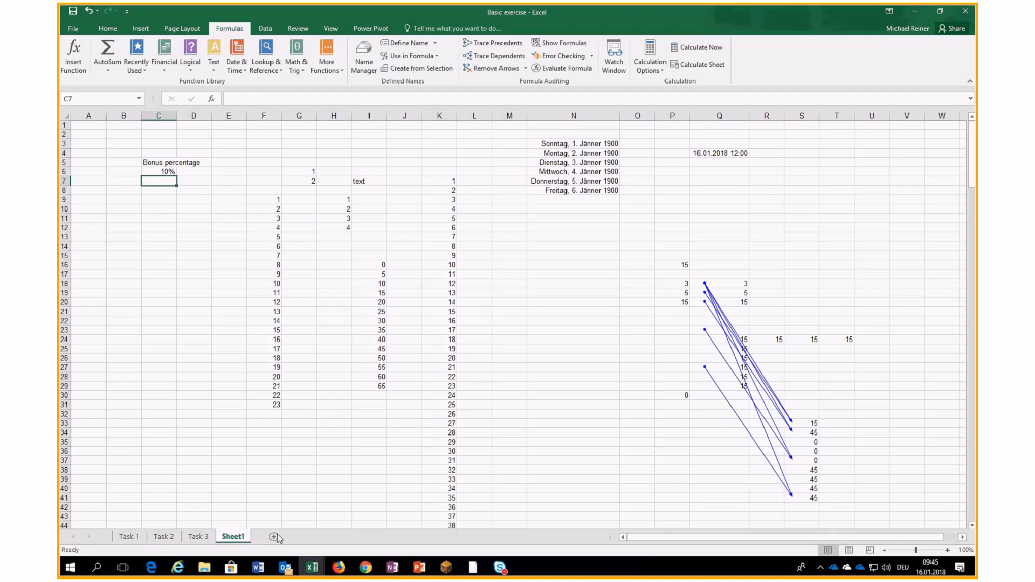